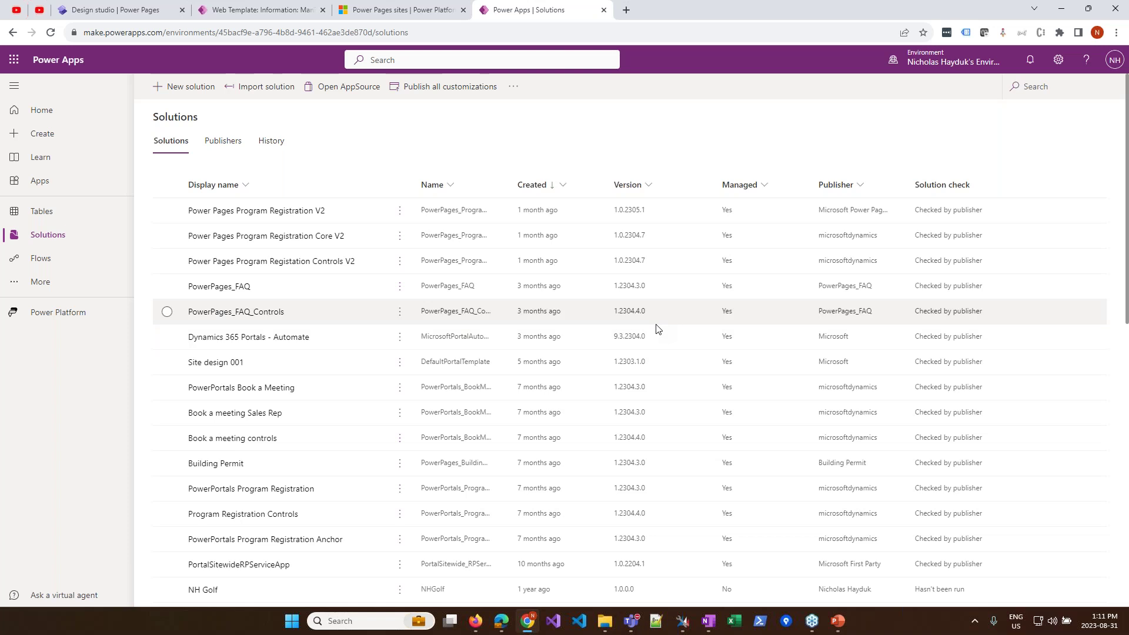
Step: Open the Dynamics 365 Portals - Portal dependencies solution and view the Web Page table's overview
{"action": "scroll", "coordinate": [657, 329], "scroll_direction": "down", "scroll_amount": 10}
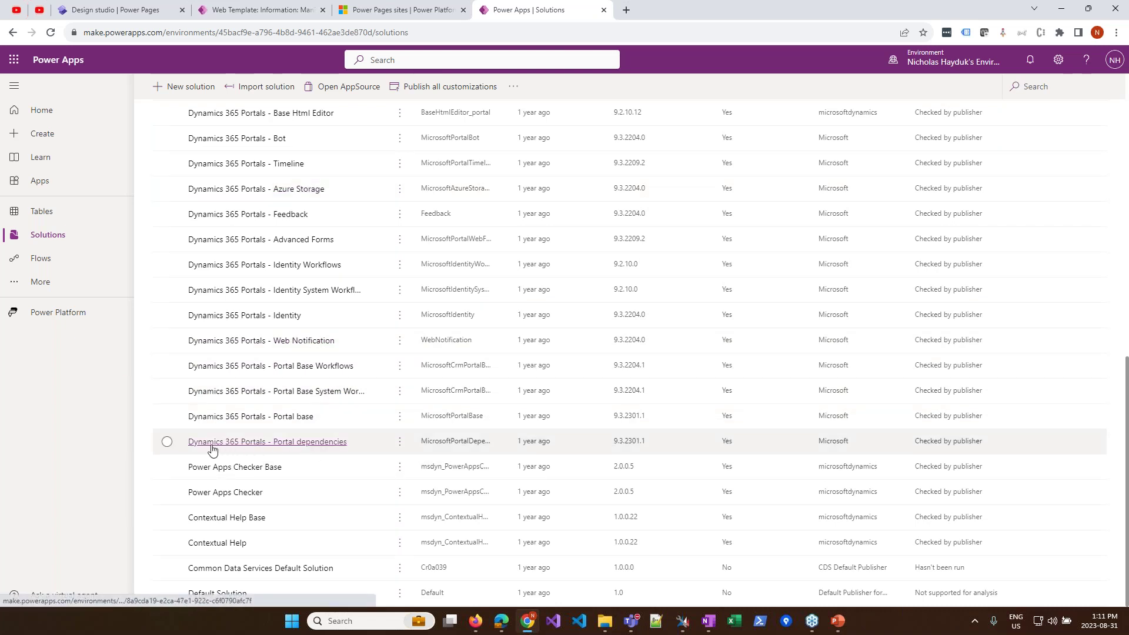
{"action": "left_click", "coordinate": [323, 447]}
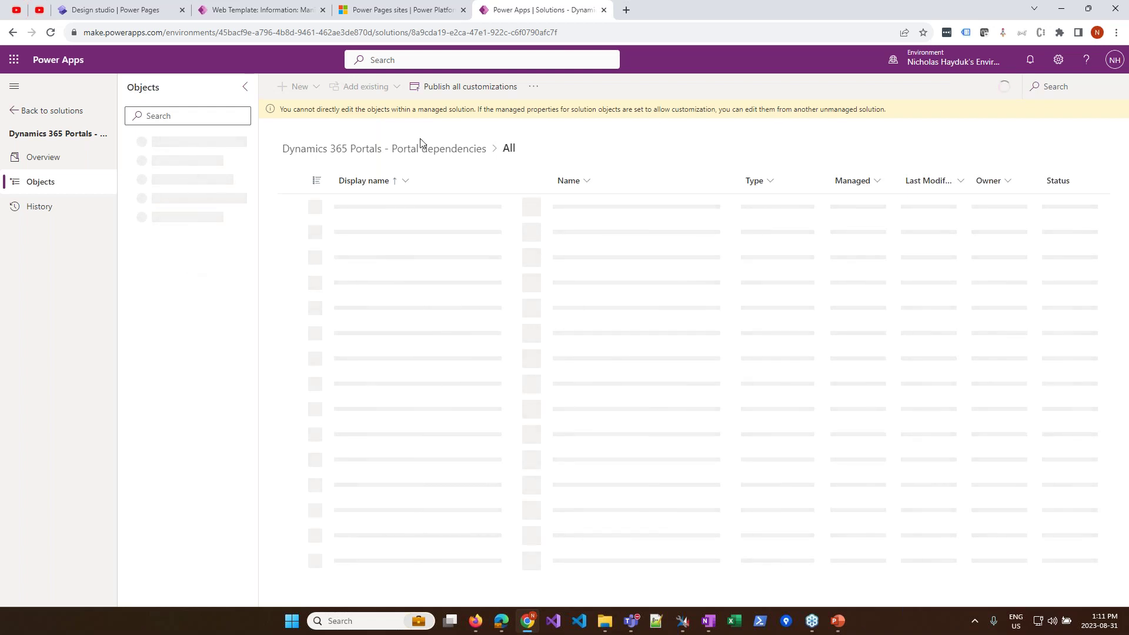
{"action": "left_click", "coordinate": [126, 255]}
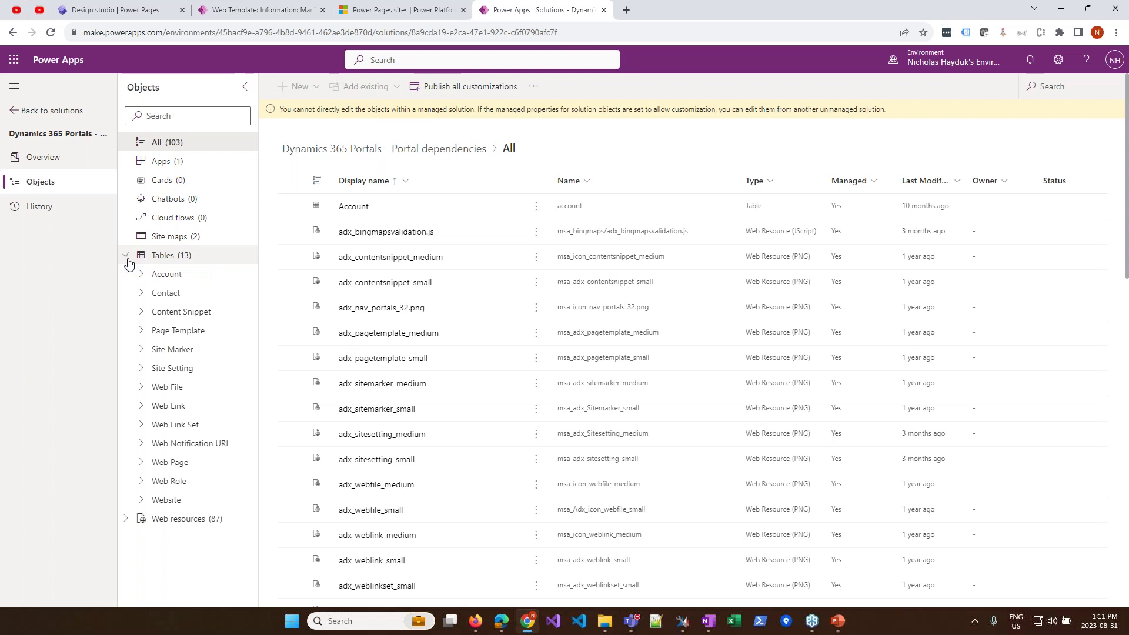
{"action": "left_click", "coordinate": [141, 462]}
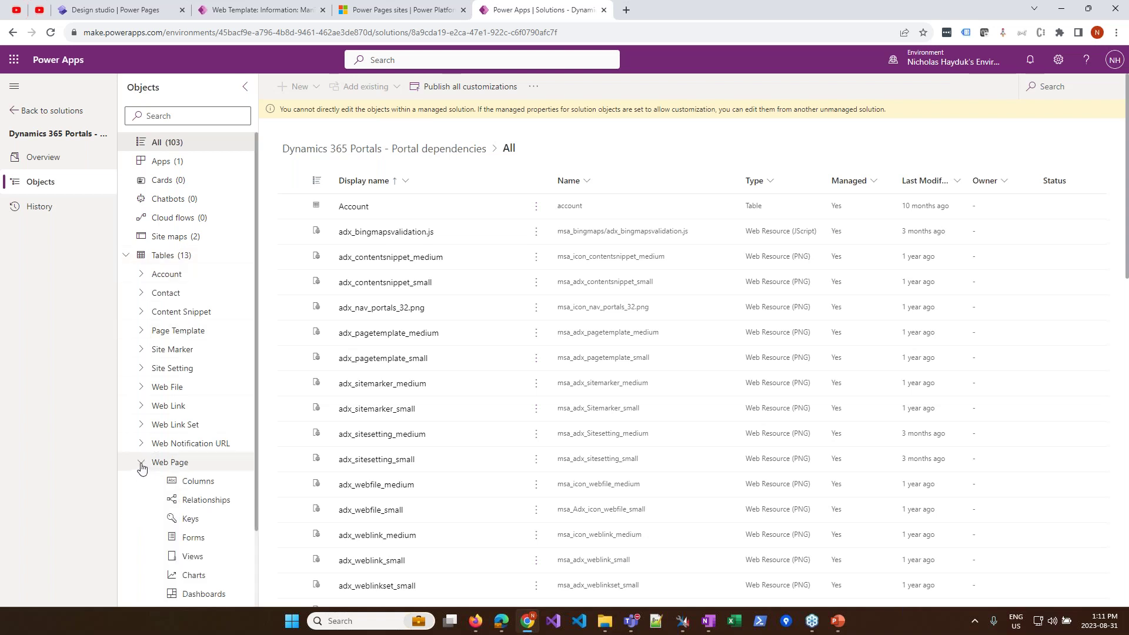
{"action": "left_click", "coordinate": [165, 462]}
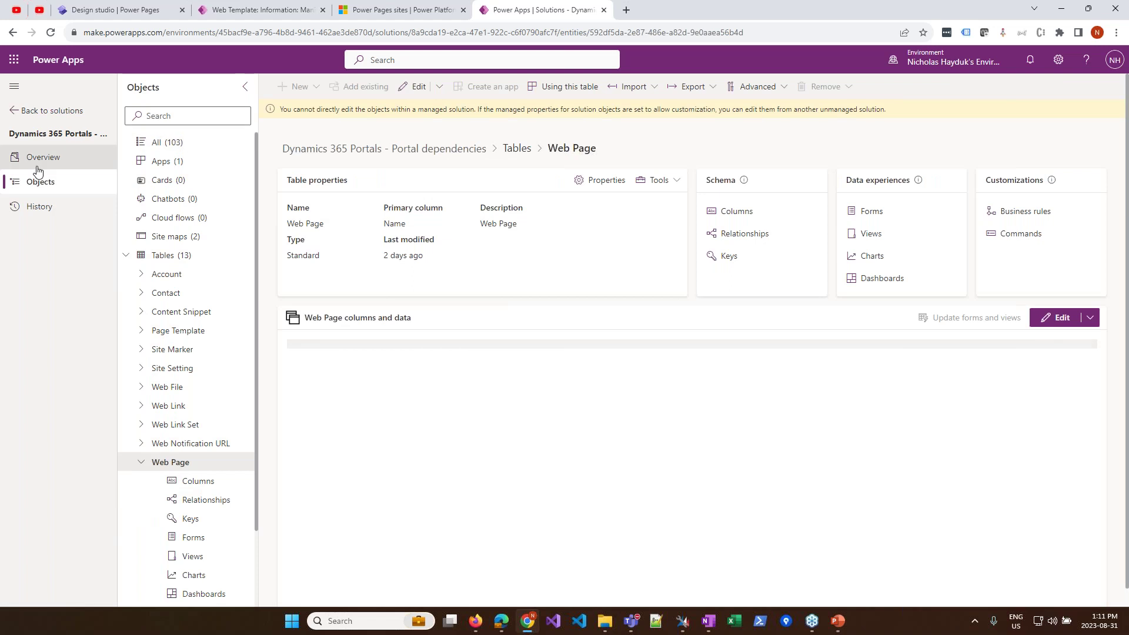
Step: Check the solution's overview, then return to its list of 103 objects
{"action": "left_click", "coordinate": [68, 160]}
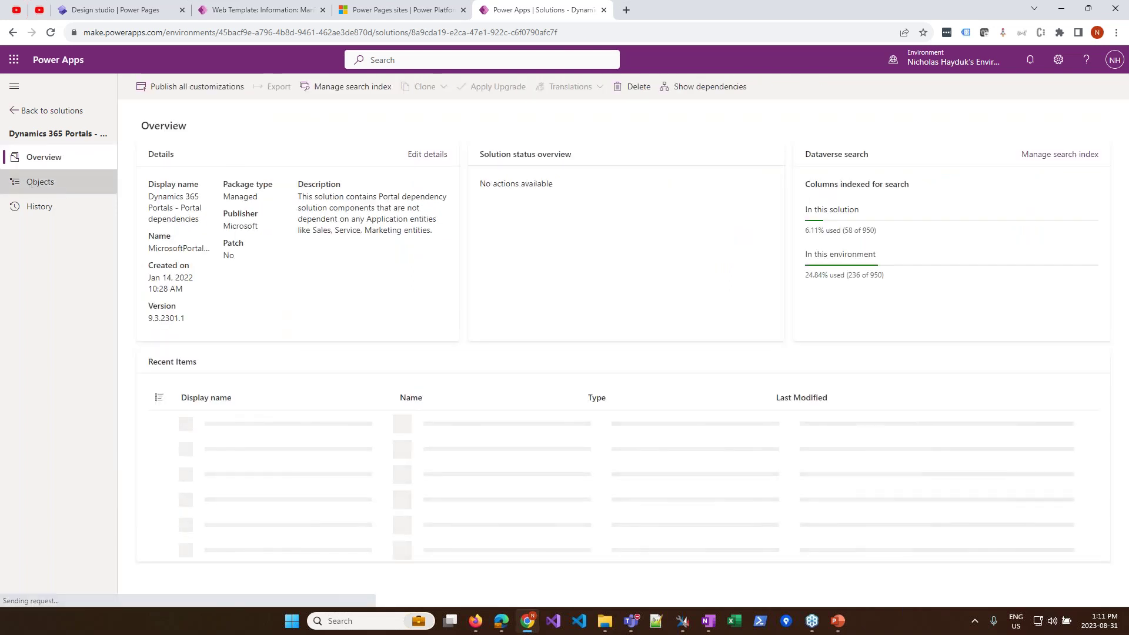
{"action": "left_click", "coordinate": [68, 181]}
{"action": "scroll", "coordinate": [376, 264], "scroll_direction": "down", "scroll_amount": 15}
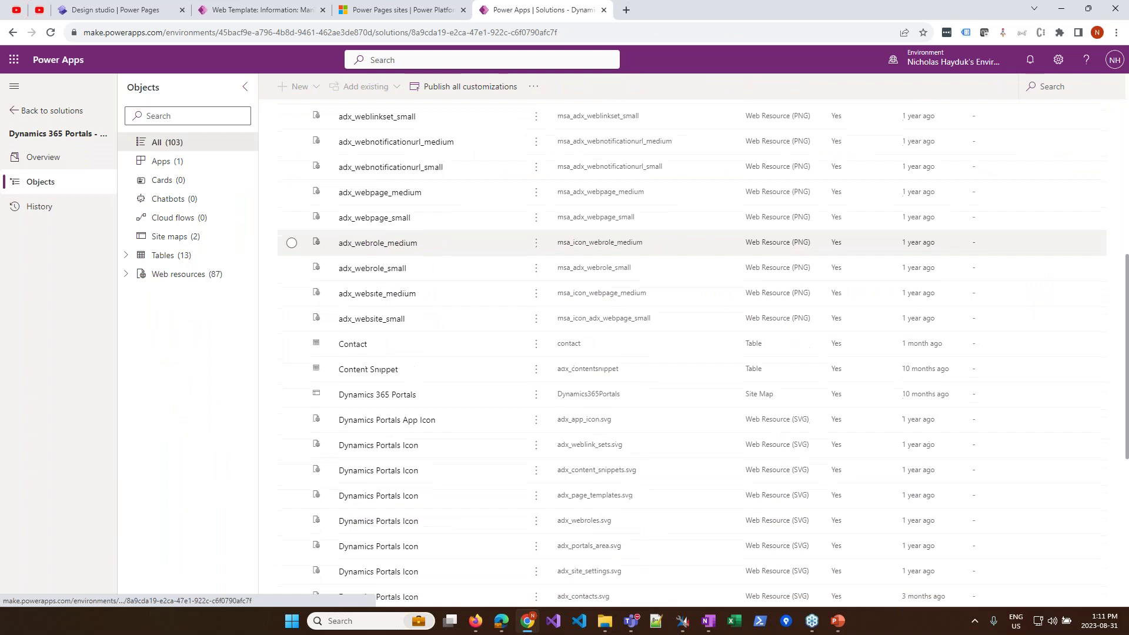
{"action": "scroll", "coordinate": [352, 262], "scroll_direction": "up", "scroll_amount": 15}
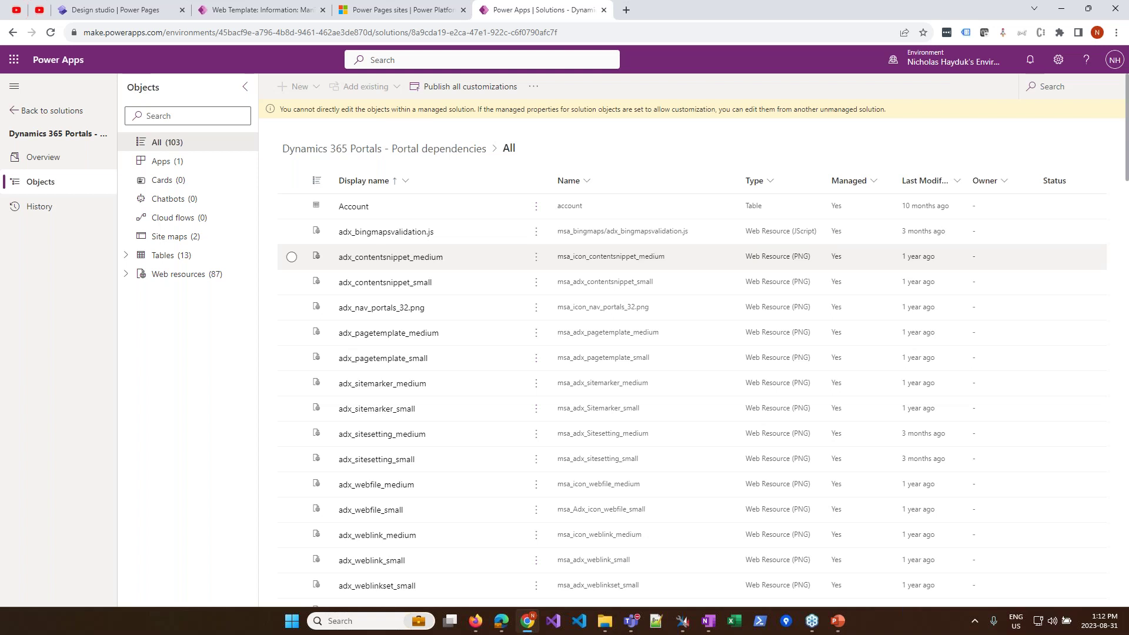
Step: Expand Tables (13) to list the solution's tables, from Account to Website
{"action": "left_click", "coordinate": [126, 255]}
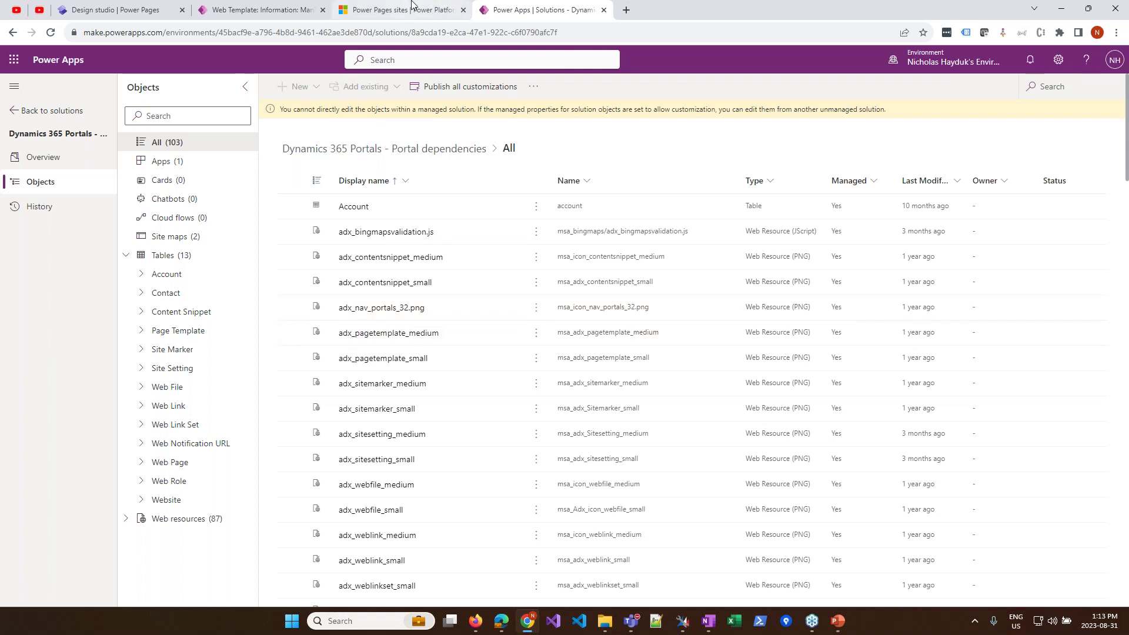
Step: Open the developer environment in the admin center and go to its Power Pages sites
{"action": "left_click", "coordinate": [412, 5]}
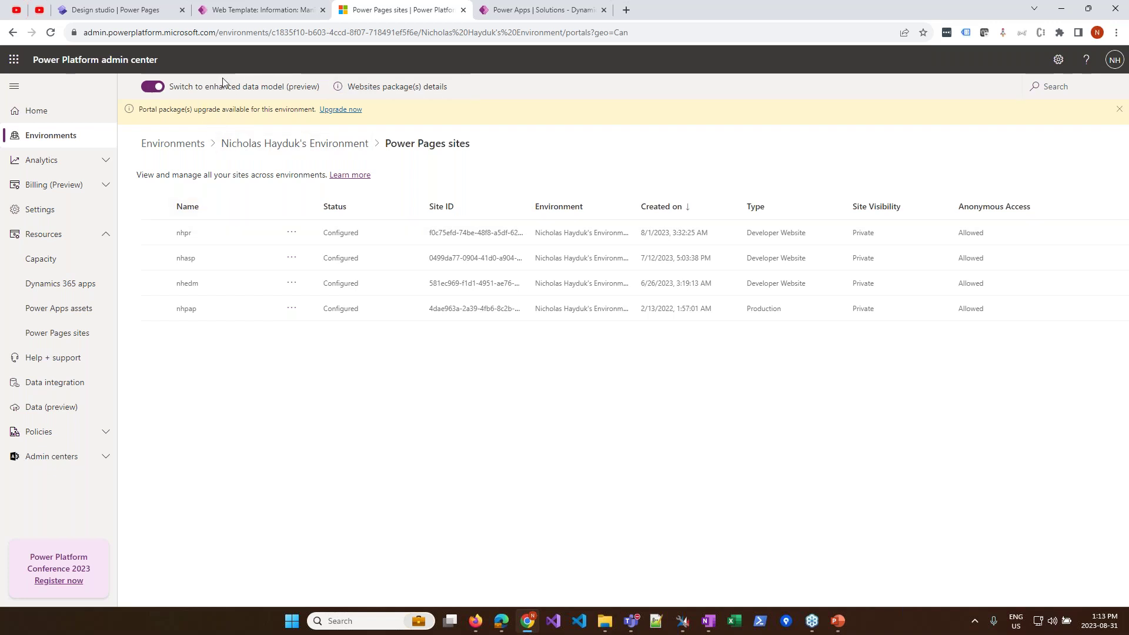
{"action": "left_click", "coordinate": [64, 137]}
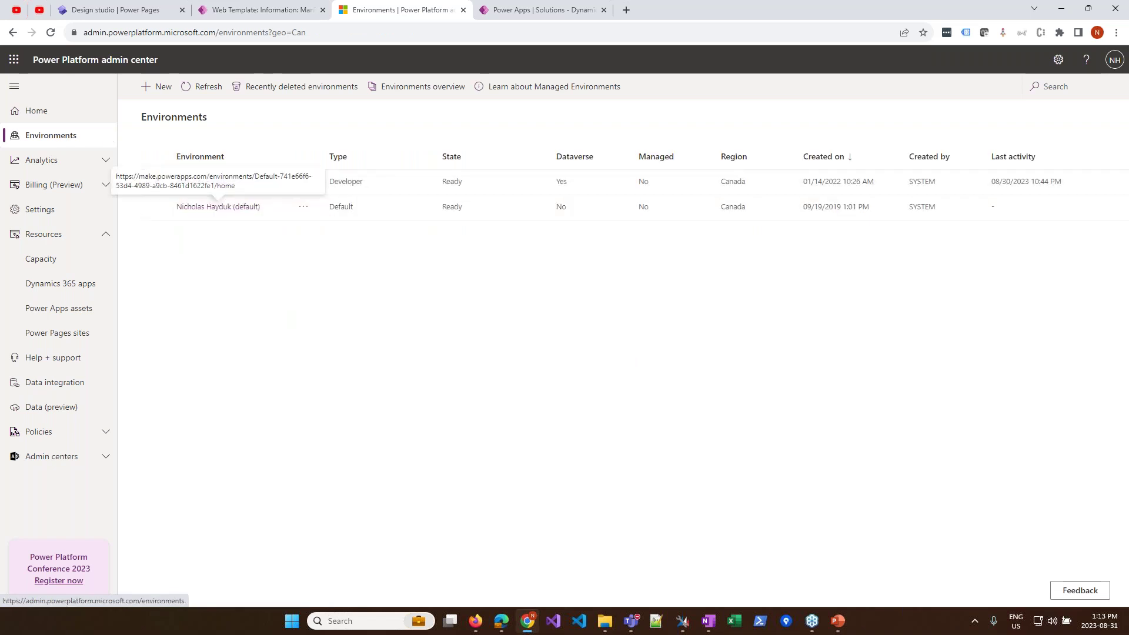
{"action": "left_click", "coordinate": [204, 182]}
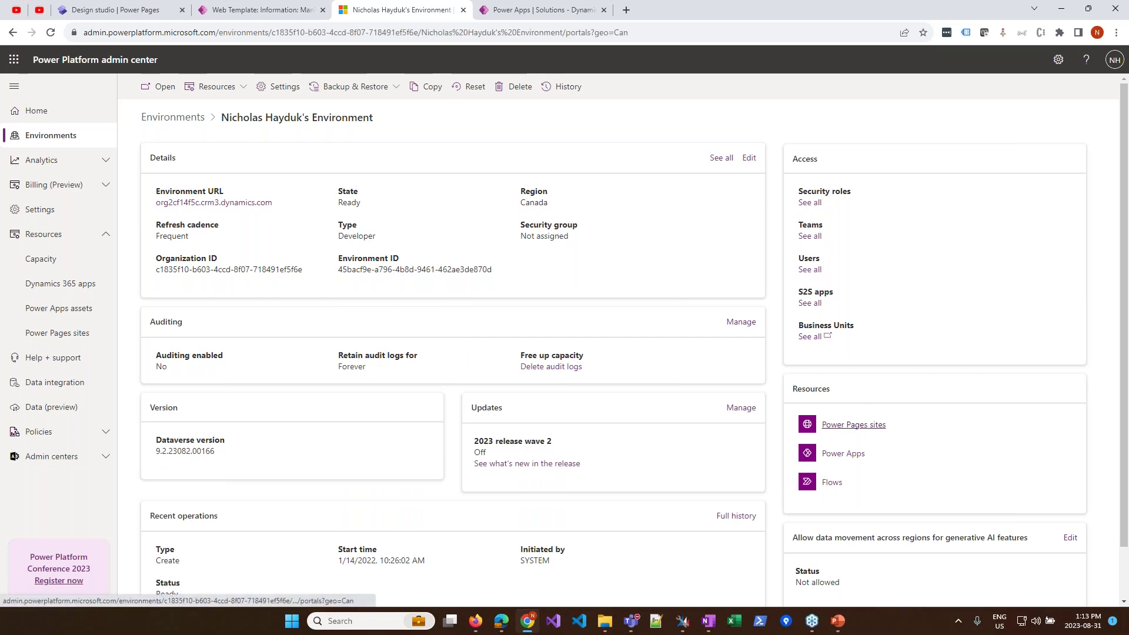
{"action": "left_click", "coordinate": [841, 427]}
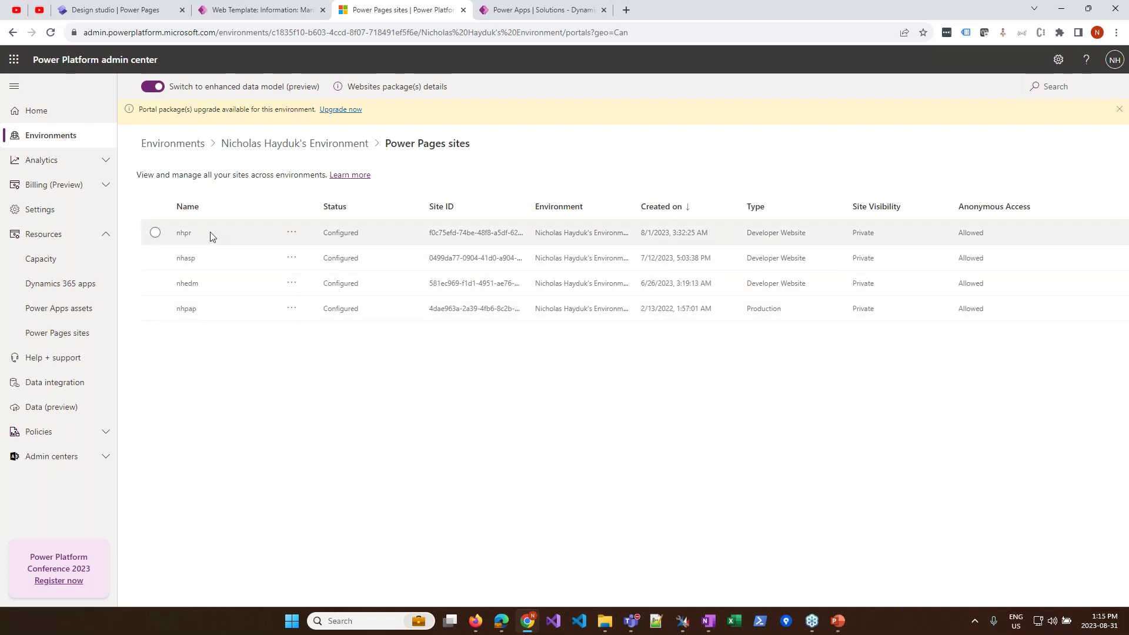
Step: Confirm in the nhedm site's details that it uses the Enhanced data model
{"action": "left_click", "coordinate": [185, 288]}
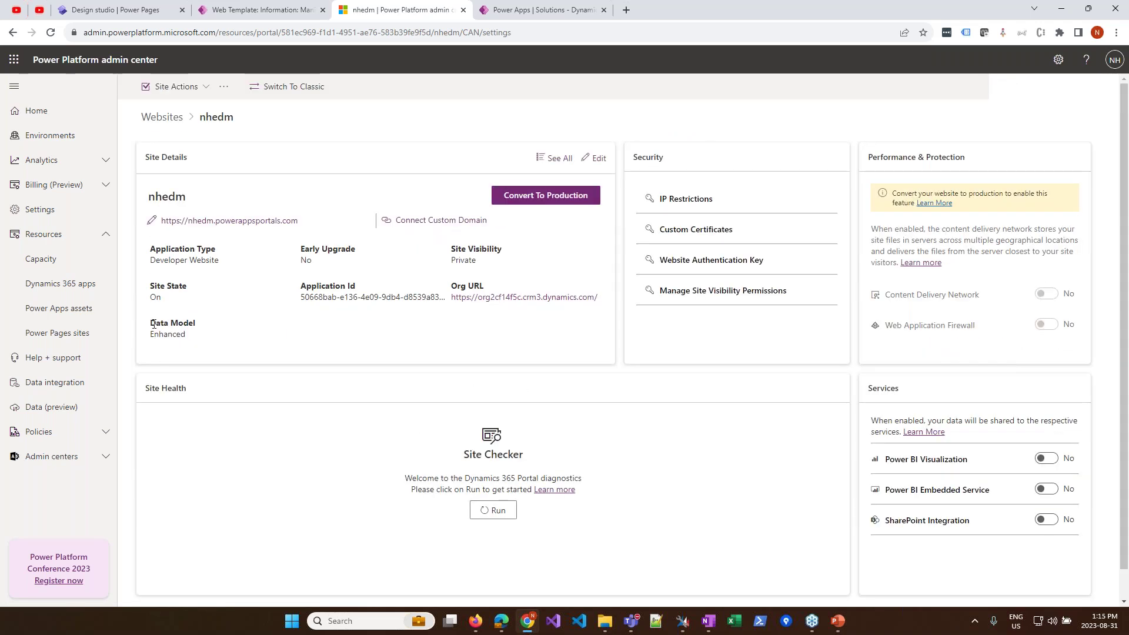
{"action": "left_click_drag", "start_coordinate": [151, 323], "coordinate": [223, 324]}
{"action": "left_click", "coordinate": [217, 329]}
{"action": "key", "text": "alt+Left"}
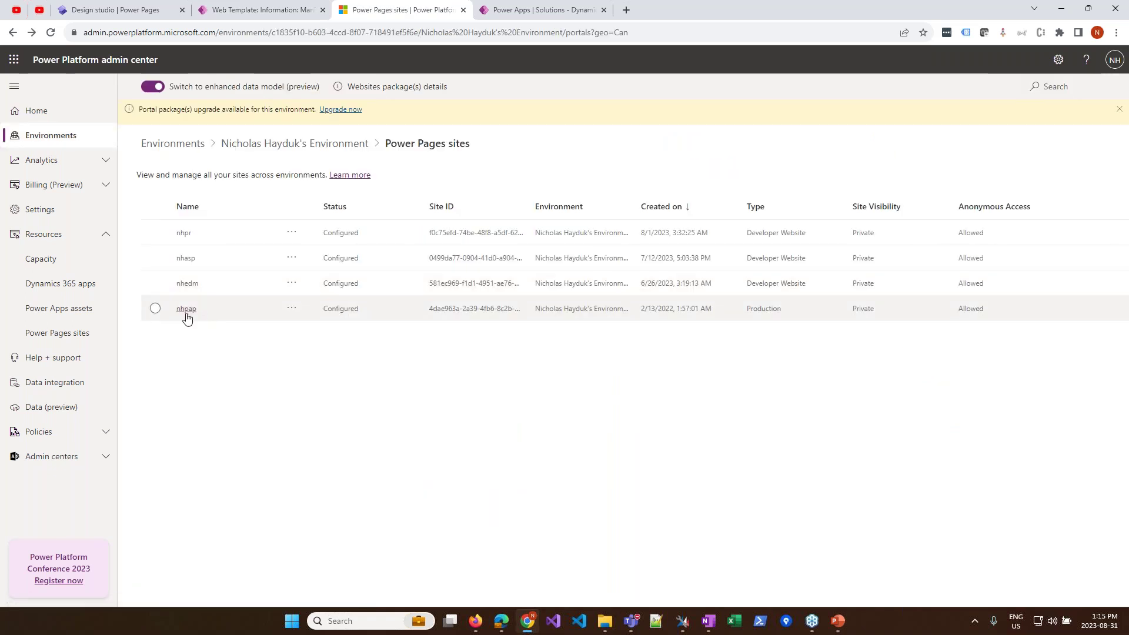
Step: Confirm in the nhpap site's details that it uses the Standard data model
{"action": "left_click", "coordinate": [187, 315]}
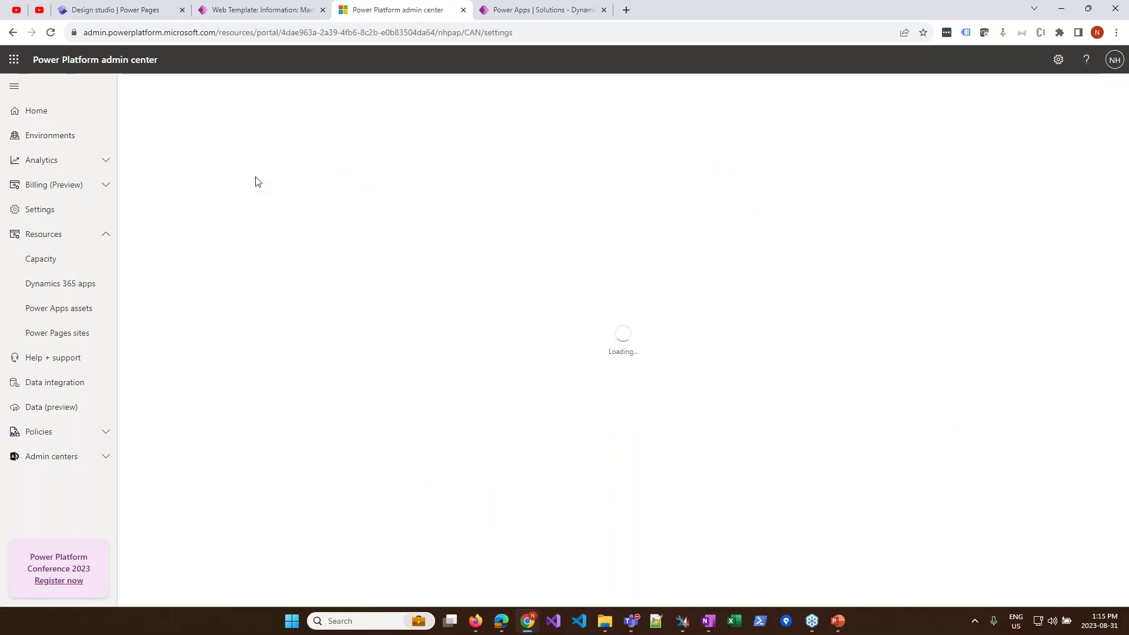
{"action": "double_click", "coordinate": [154, 332]}
{"action": "left_click", "coordinate": [155, 331]}
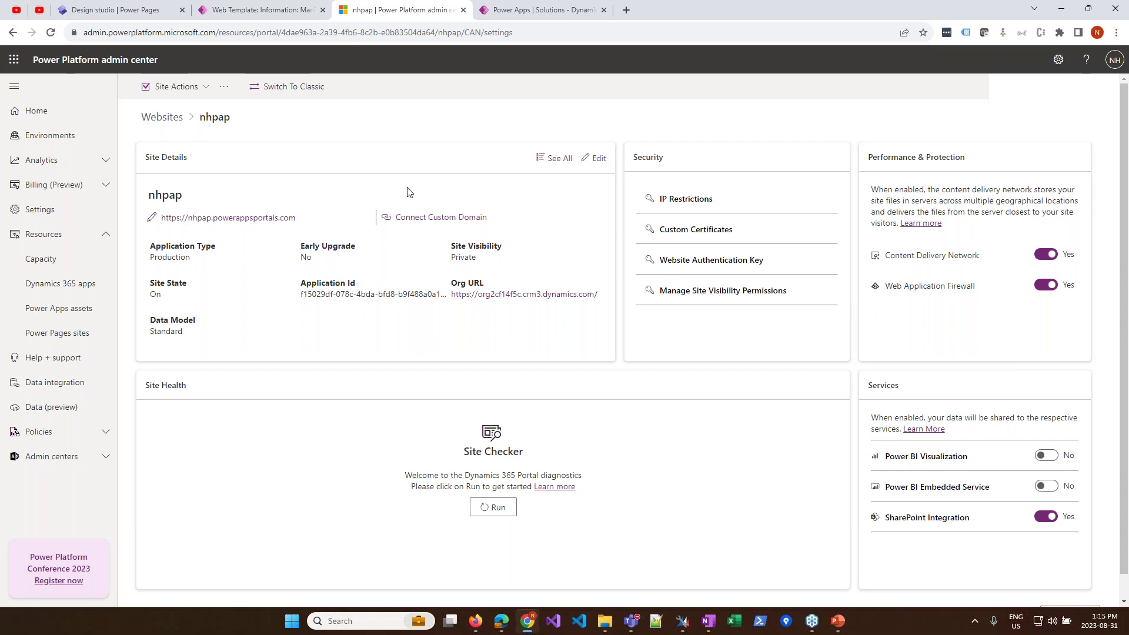
{"action": "left_click", "coordinate": [272, 13]}
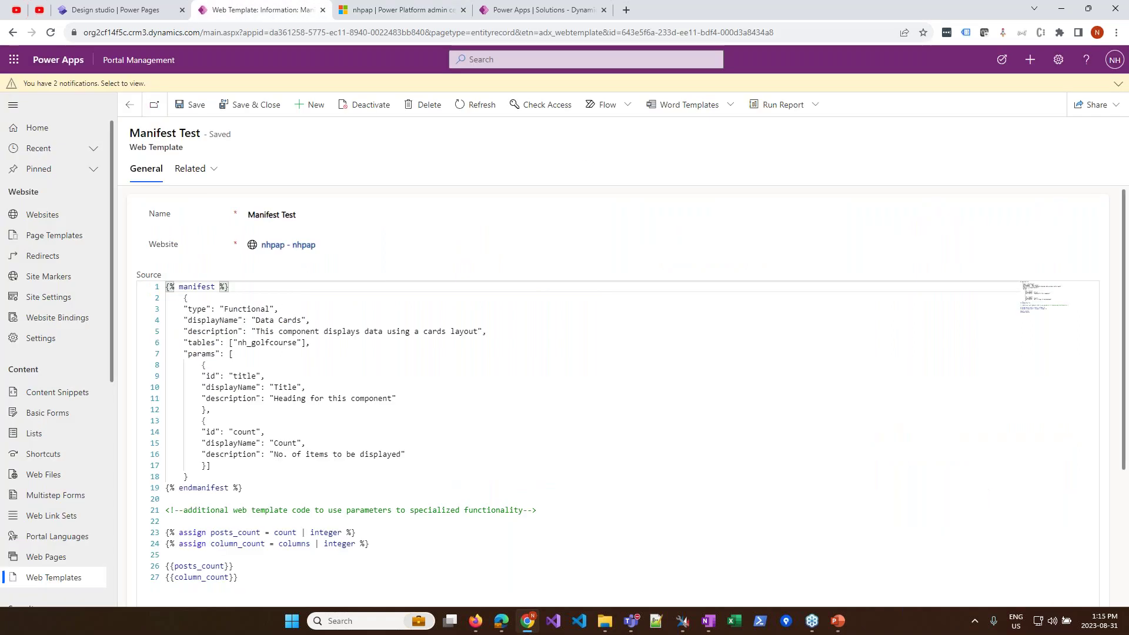
Step: Open Portal Management's websites list and highlight the adx table name in its URL
{"action": "left_click", "coordinate": [163, 61]}
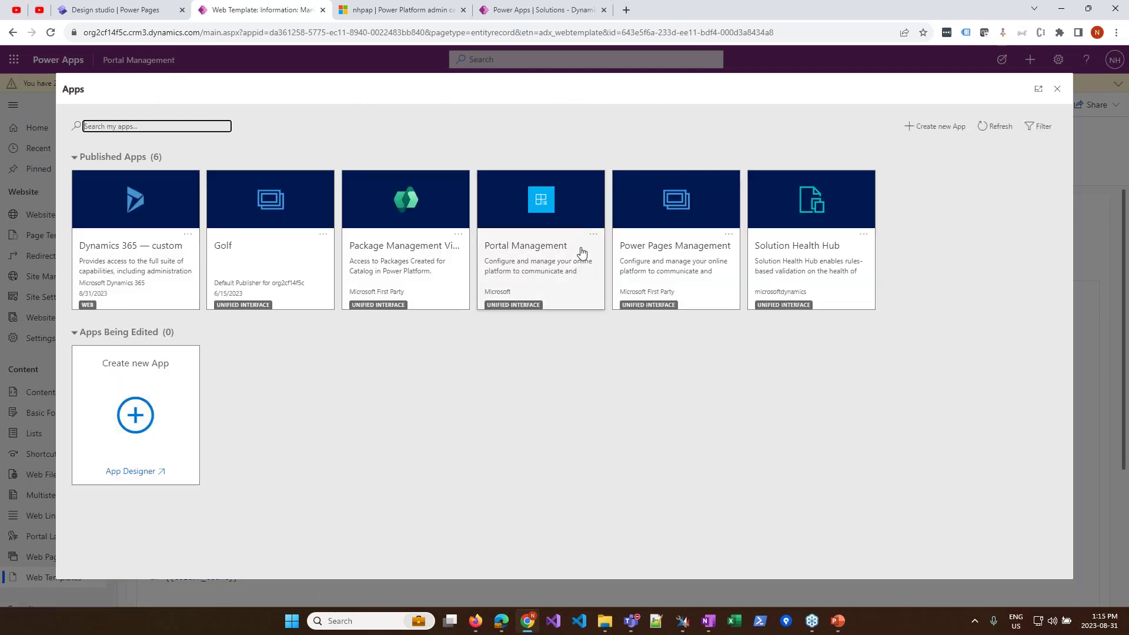
{"action": "left_click", "coordinate": [510, 271]}
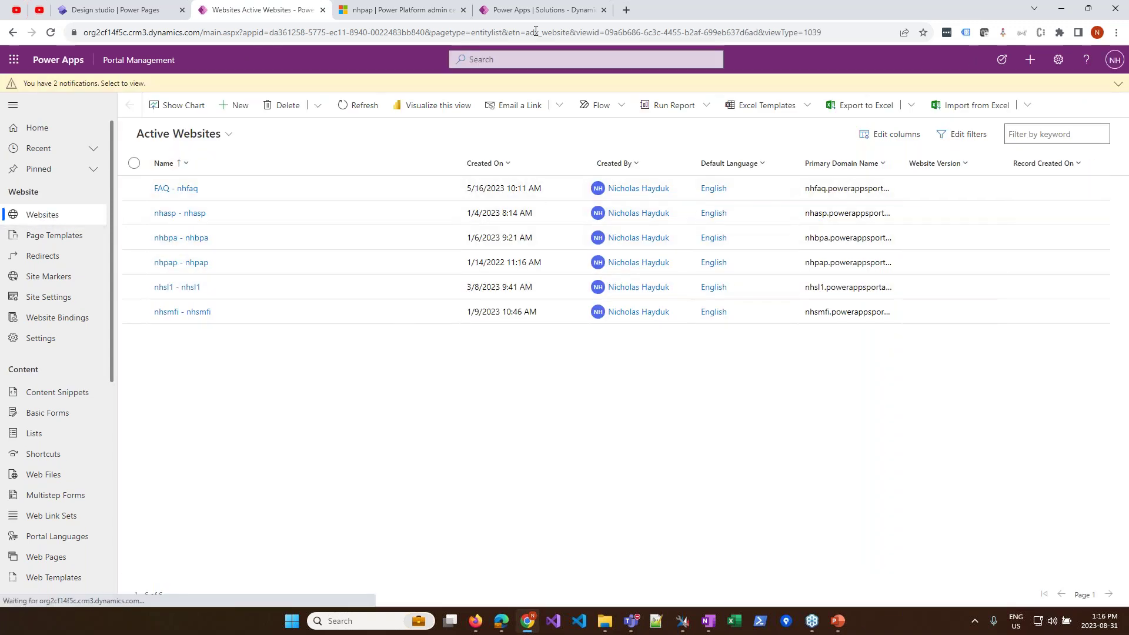
{"action": "left_click_drag", "start_coordinate": [528, 32], "coordinate": [538, 32]}
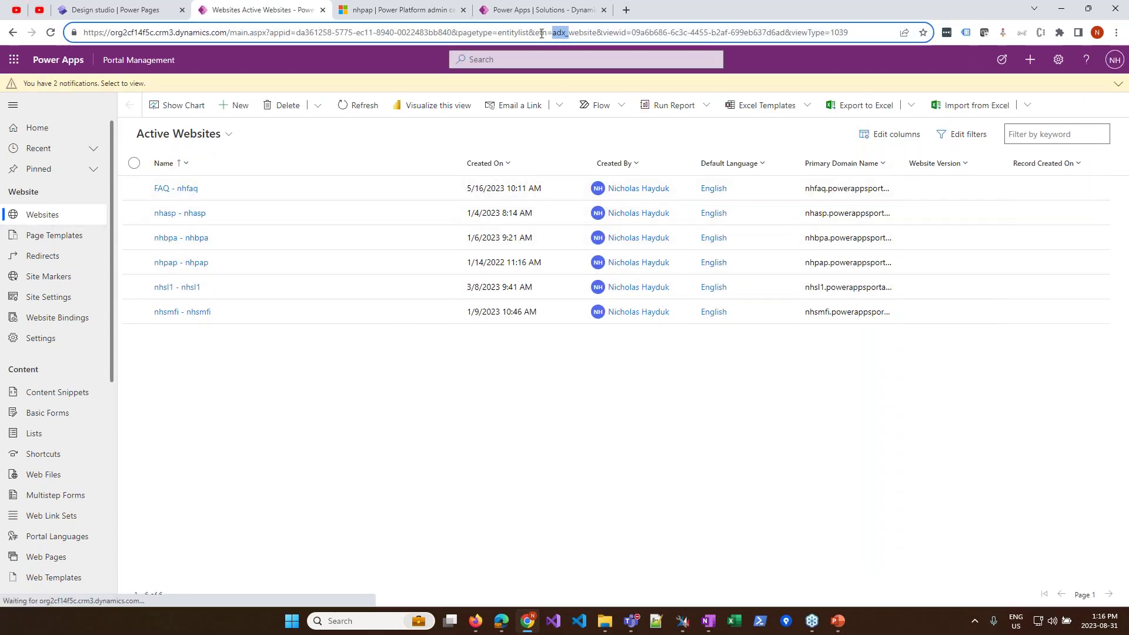
Step: Switch to the Power Pages Management app from the Apps list
{"action": "left_click", "coordinate": [139, 60]}
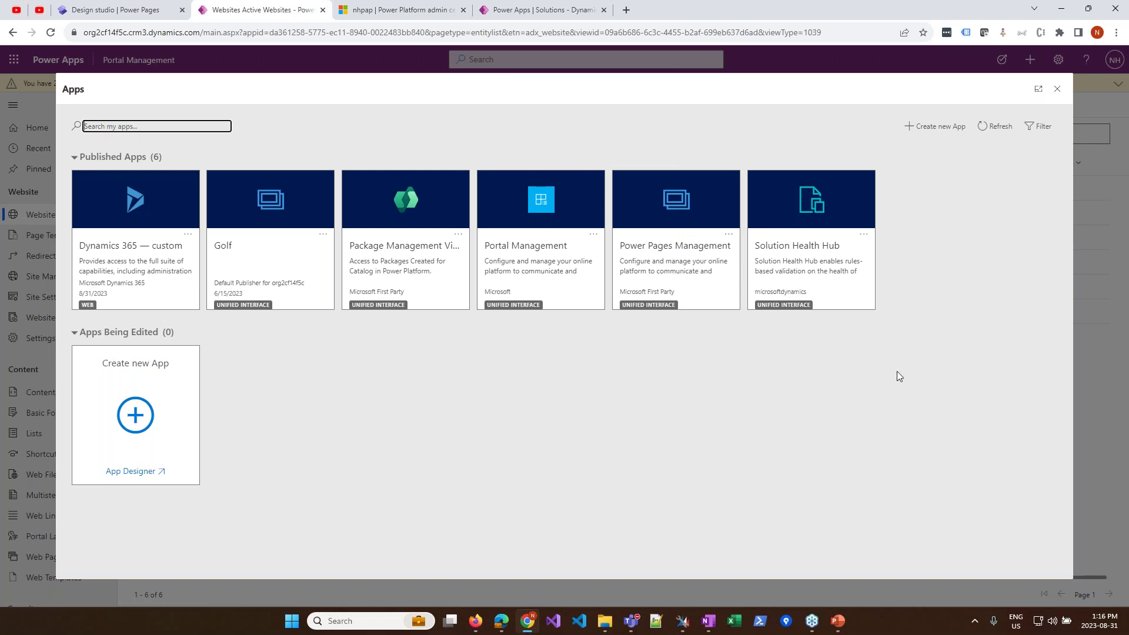
{"action": "left_click", "coordinate": [1052, 94]}
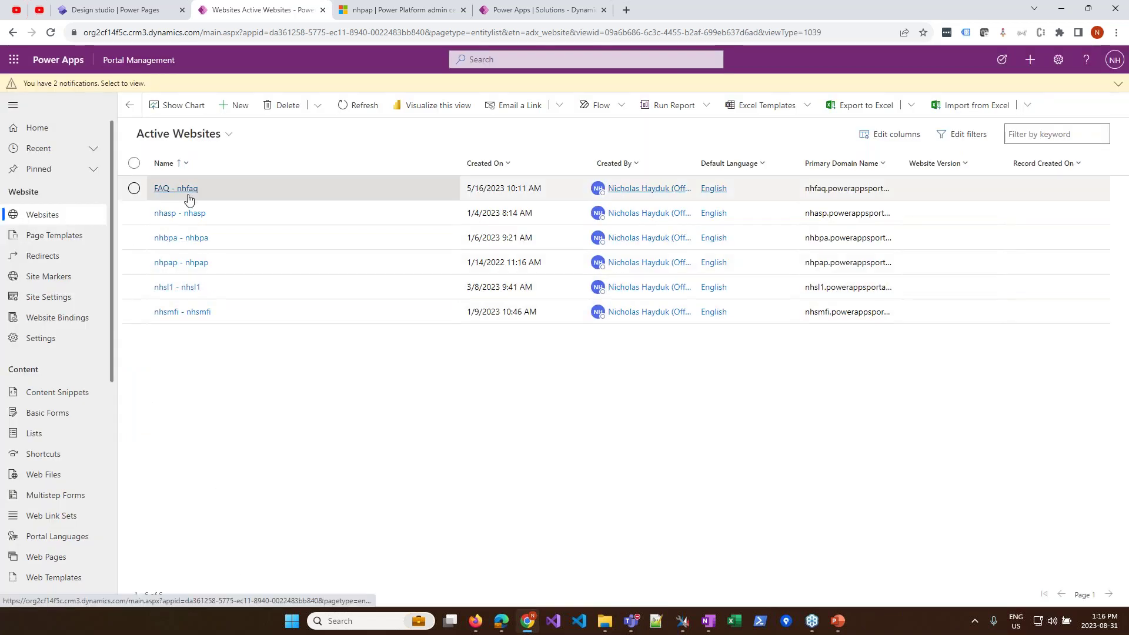
{"action": "left_click", "coordinate": [139, 60]}
{"action": "left_click", "coordinate": [692, 221]}
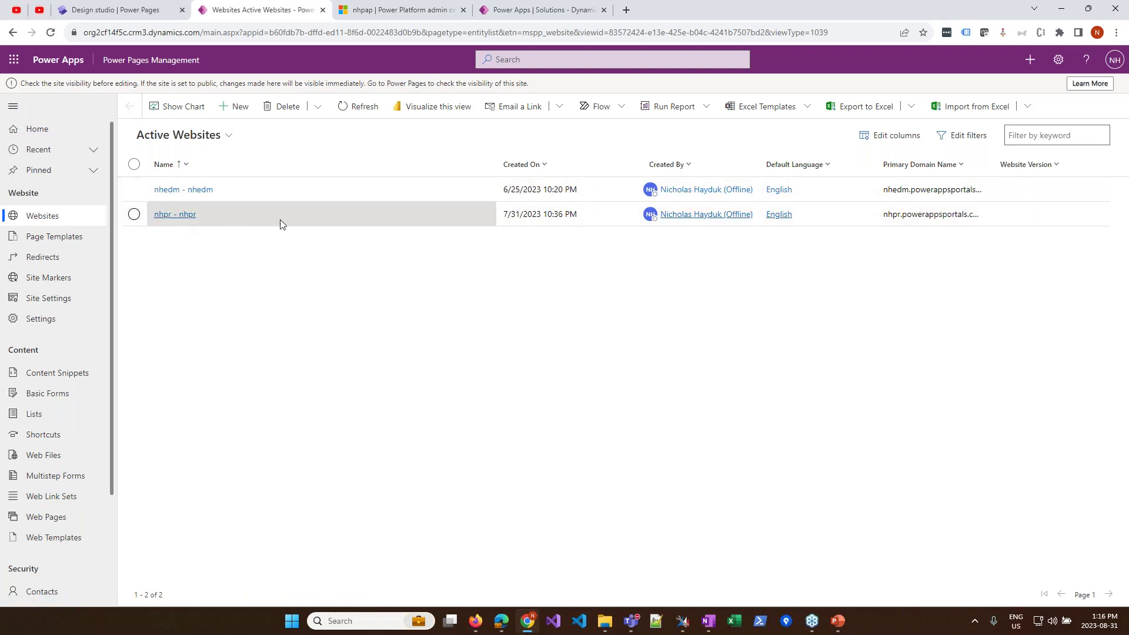
Step: Highlight mspp_website in the page address, then return to the nhpap site details
{"action": "left_click", "coordinate": [525, 32]}
{"action": "left_click", "coordinate": [547, 33]}
{"action": "key", "text": "shift+Right"}
{"action": "key", "text": "shift+Right"}
{"action": "key", "text": "shift+Right"}
{"action": "key", "text": "shift+Right"}
{"action": "key", "text": "shift+Right"}
{"action": "key", "text": "shift+Right"}
{"action": "key", "text": "shift+Right"}
{"action": "key", "text": "shift+Right"}
{"action": "key", "text": "shift+Right"}
{"action": "key", "text": "shift+Right"}
{"action": "key", "text": "shift+Right"}
{"action": "key", "text": "shift+Right"}
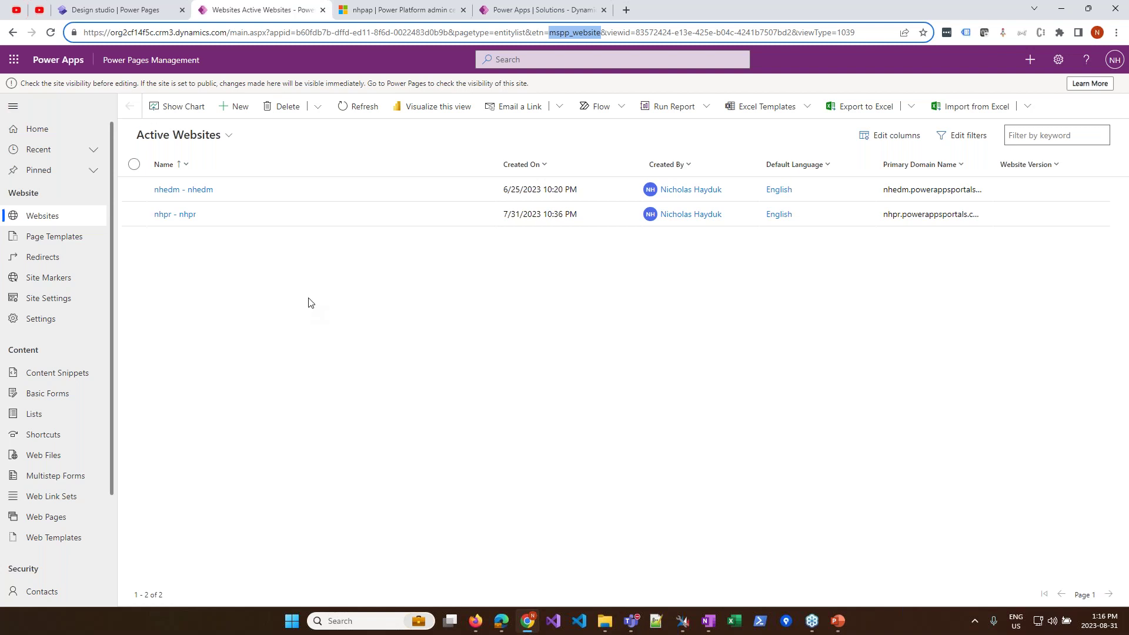
{"action": "left_click", "coordinate": [416, 9]}
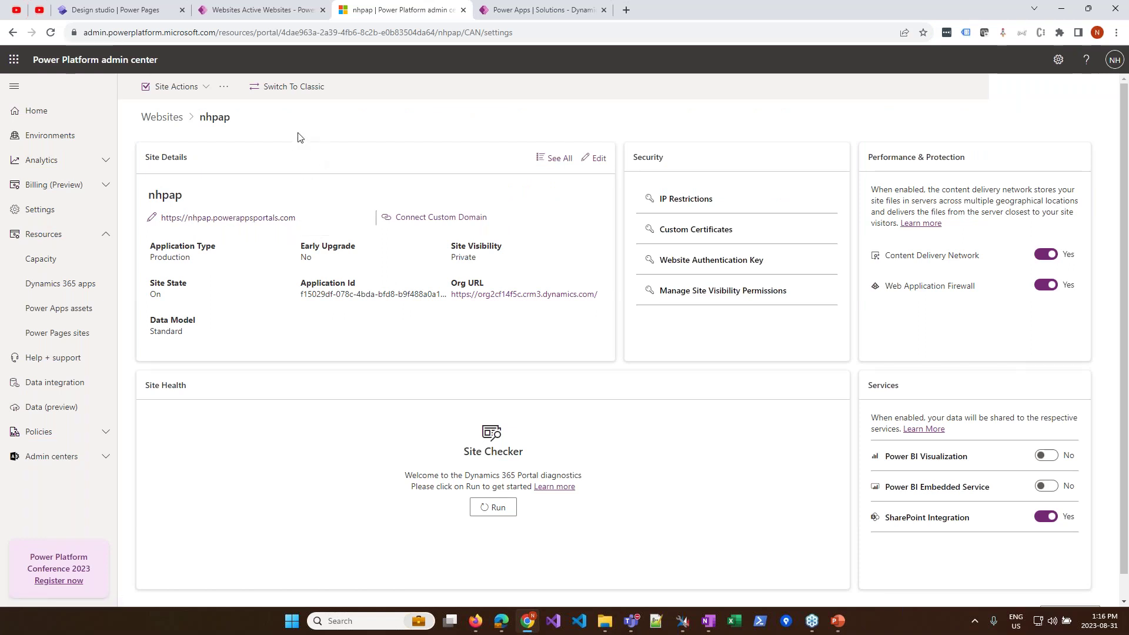
Step: Return to the Power Pages sites list showing nhpr, nhasp, nhedm and nhpap
{"action": "key", "text": "alt+Left"}
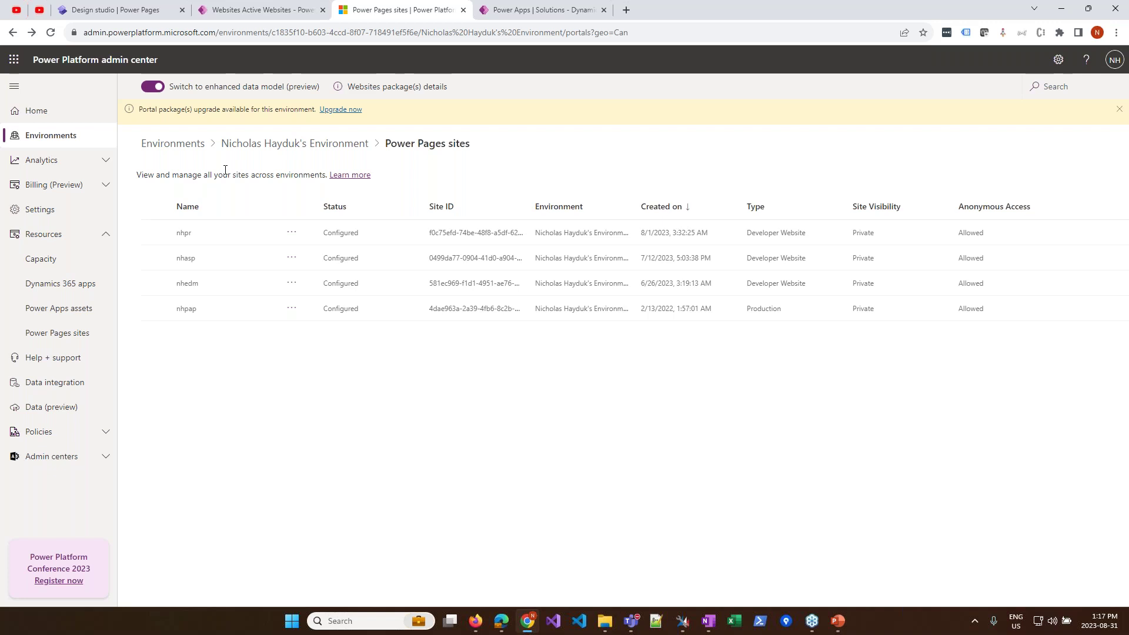
{"action": "left_click", "coordinate": [574, 10]}
{"action": "left_click", "coordinate": [404, 15]}
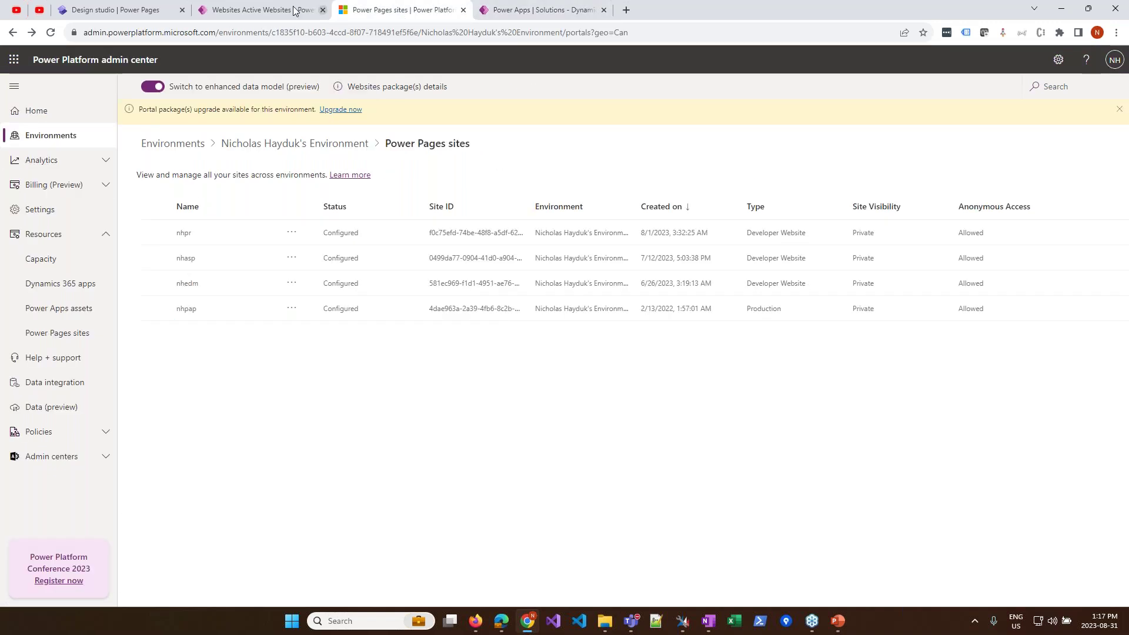
Step: Open Active WebPages in Power Pages Management, listing 28 pages for nhpr and nhedm
{"action": "left_click", "coordinate": [253, 10]}
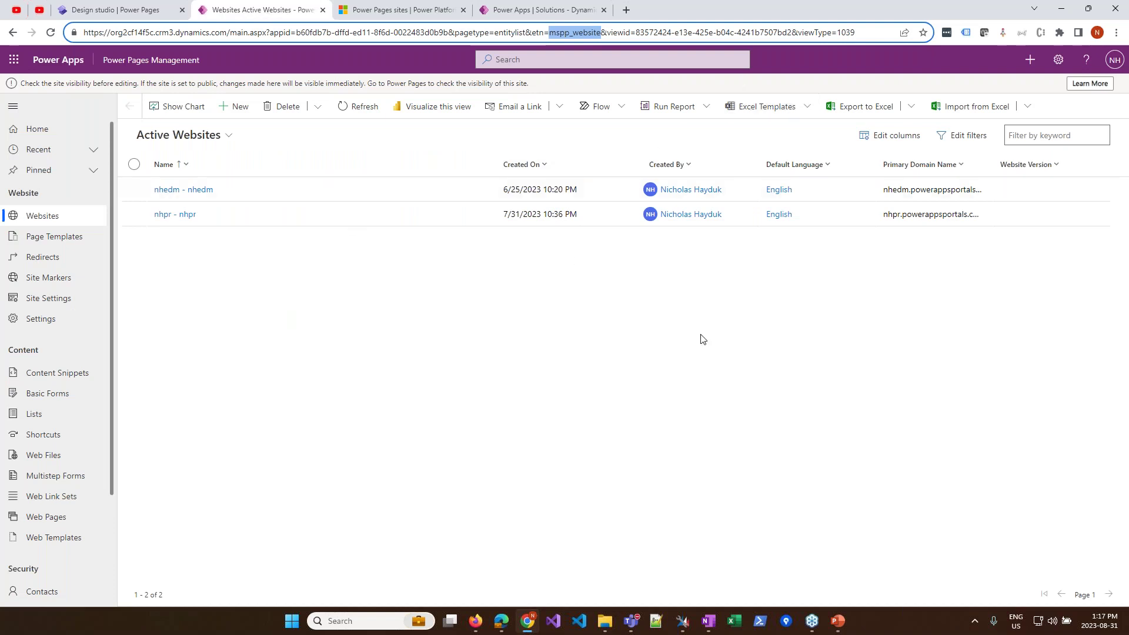
{"action": "left_click", "coordinate": [569, 365]}
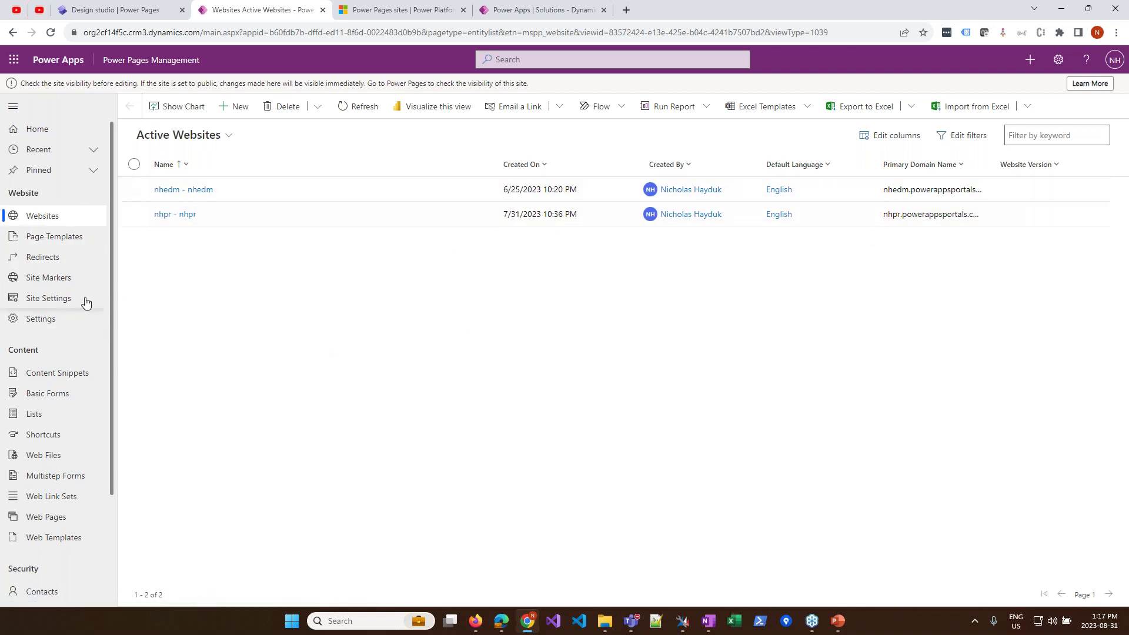
{"action": "left_click", "coordinate": [51, 517]}
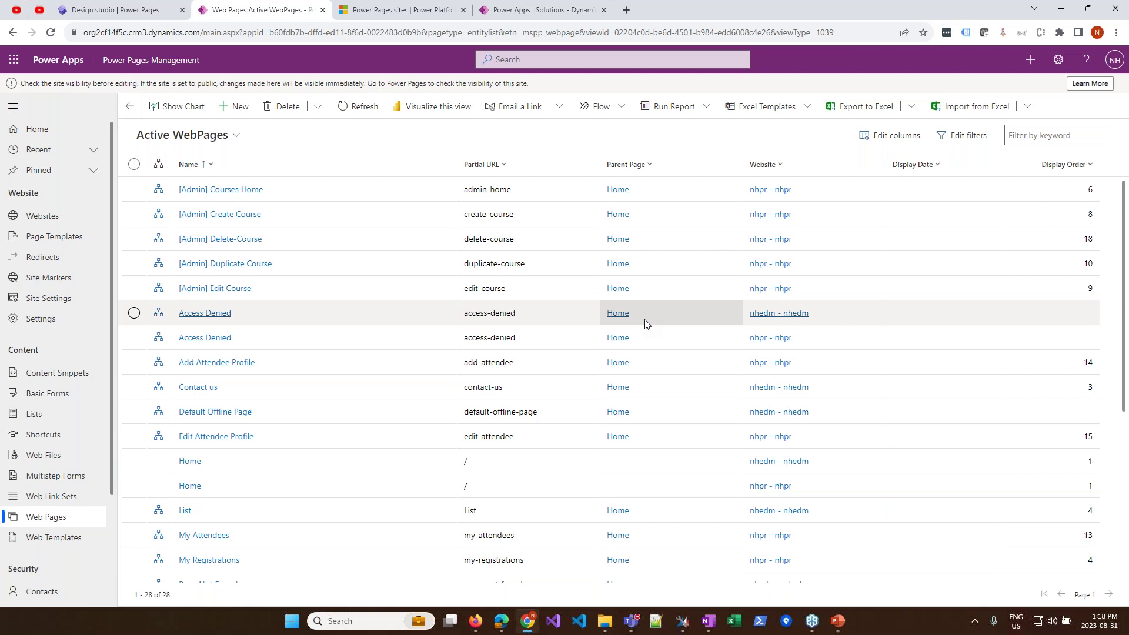
{"action": "scroll", "coordinate": [51, 373], "scroll_direction": "down", "scroll_amount": 3}
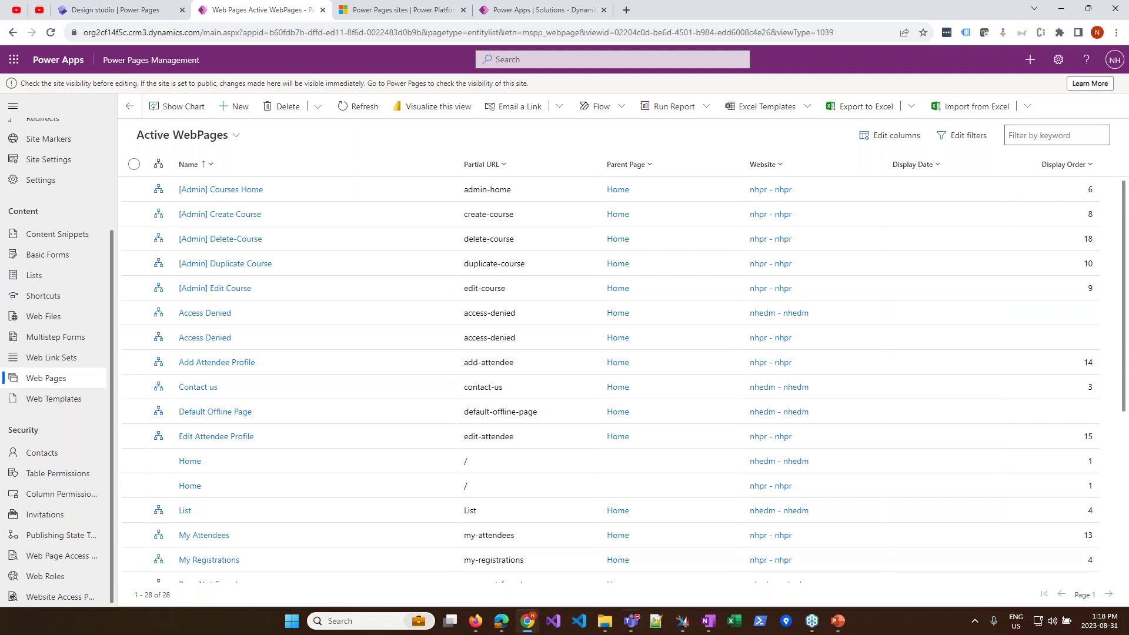
Step: Bring XrmToolBox to the front maximized and show its list of installed tools
{"action": "mouse_move", "coordinate": [682, 629]}
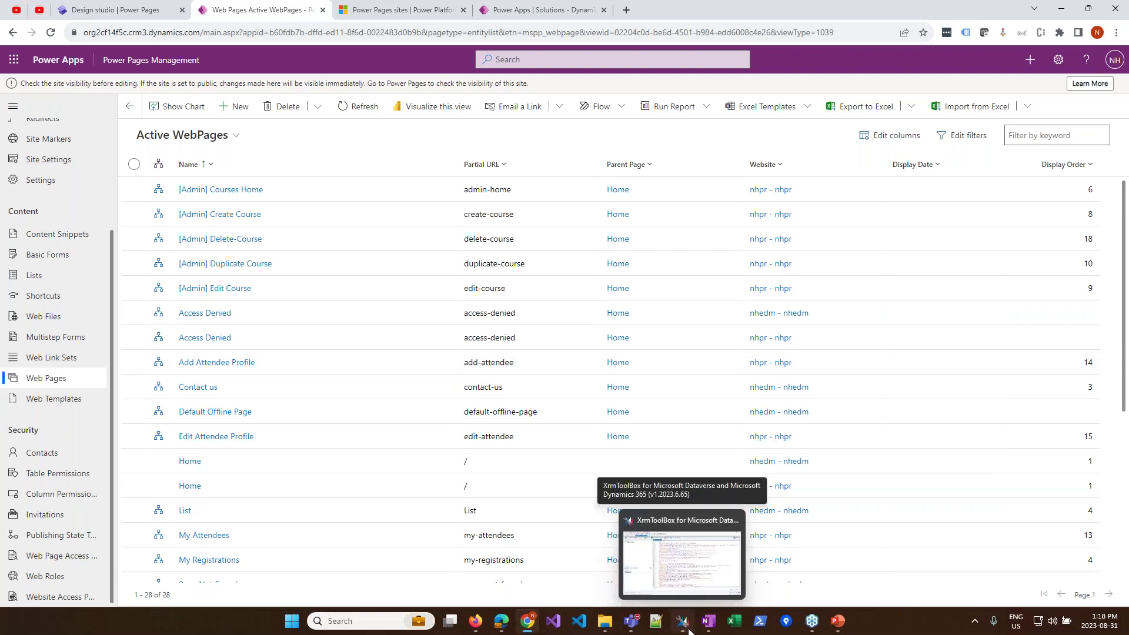
{"action": "left_click", "coordinate": [684, 623]}
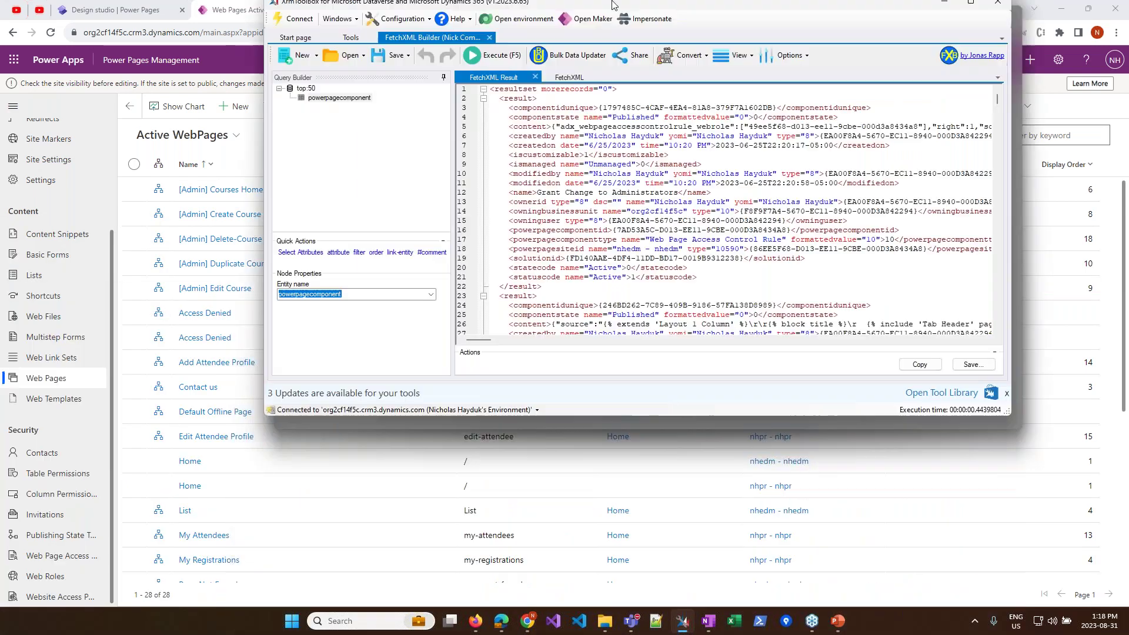
{"action": "double_click", "coordinate": [591, 8]}
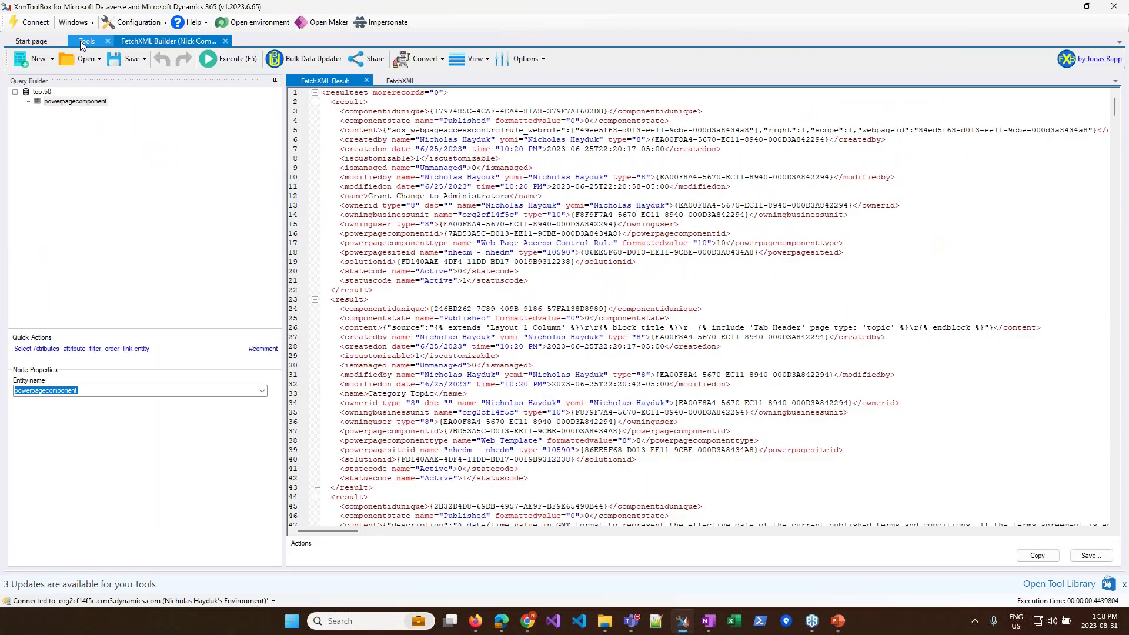
{"action": "left_click", "coordinate": [80, 41]}
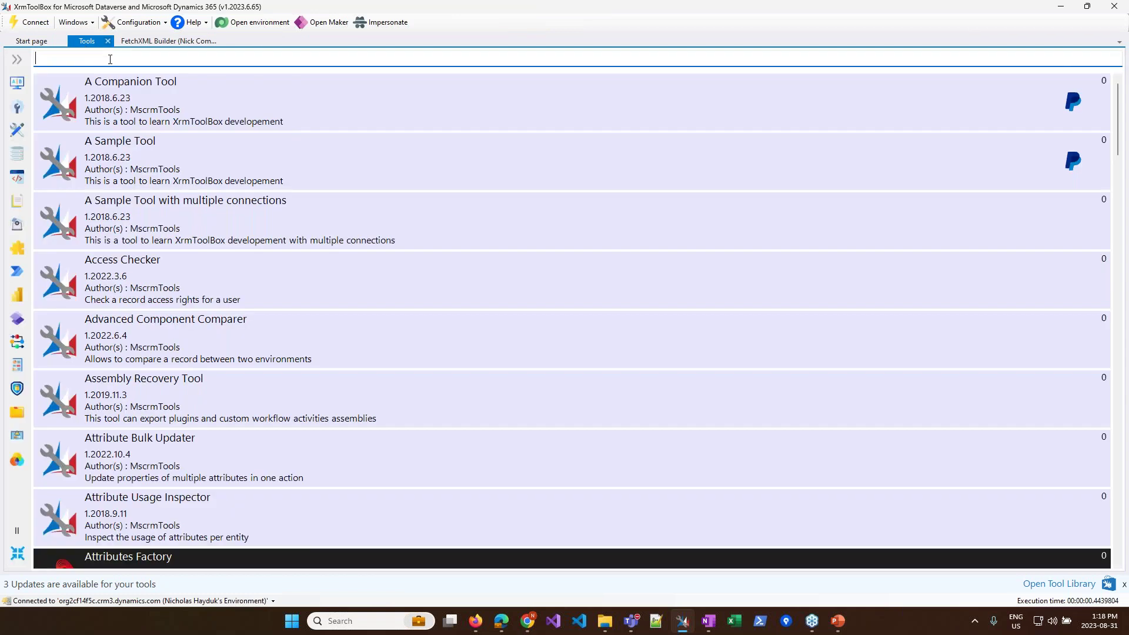
Step: Open Metadata Browser Companion by searching 'met', docking it as a full tab
{"action": "type", "text": "met"}
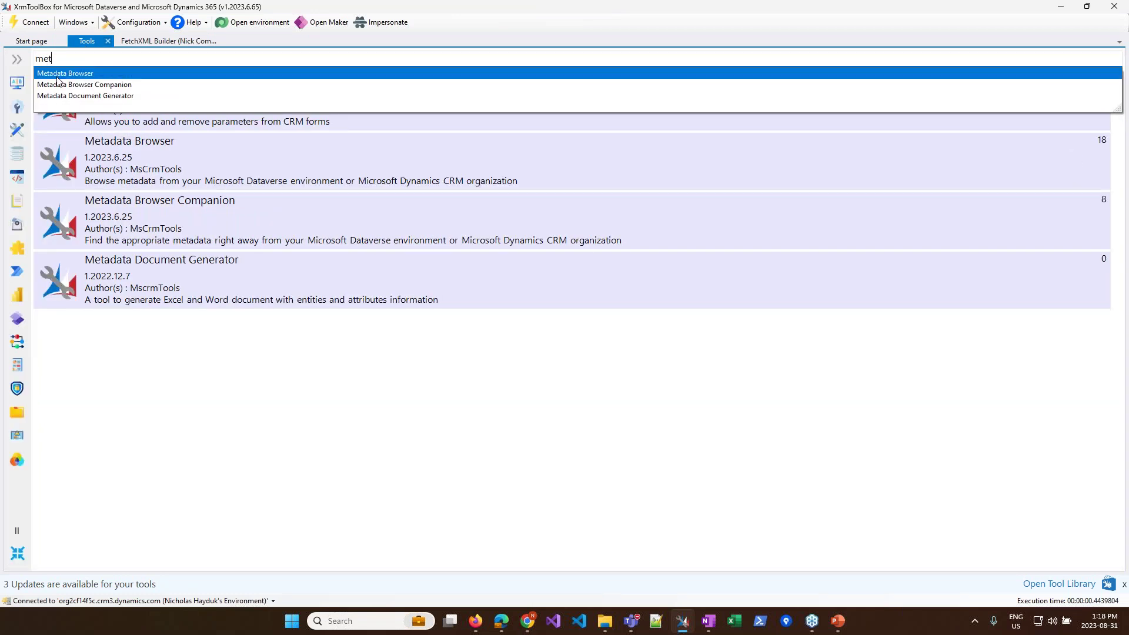
{"action": "left_click", "coordinate": [84, 84]}
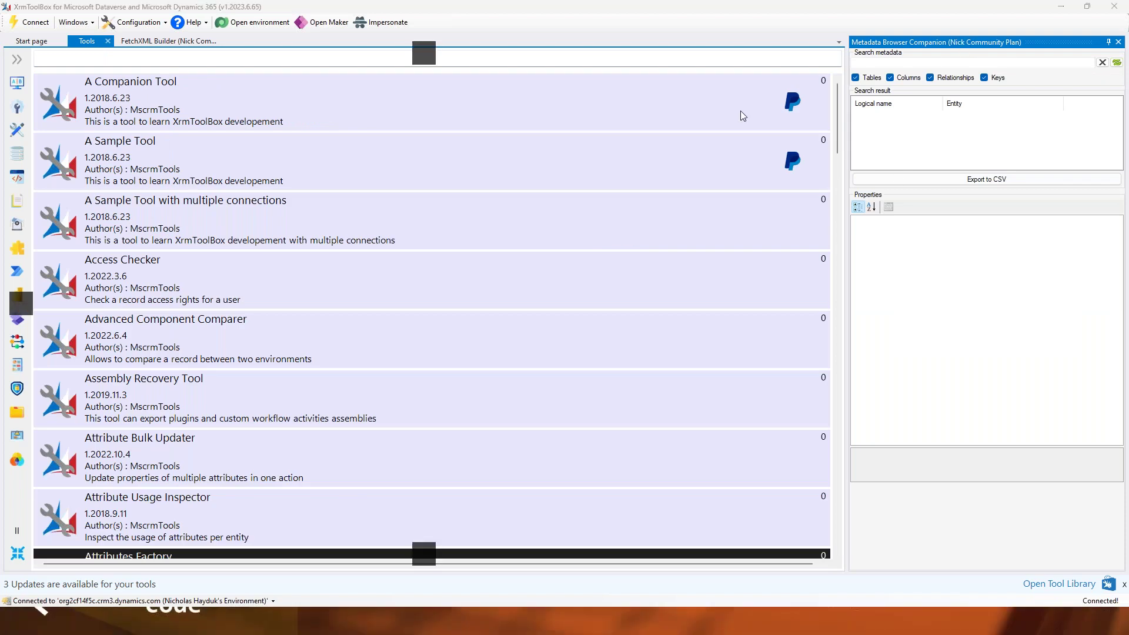
{"action": "left_click_drag", "start_coordinate": [740, 111], "coordinate": [427, 306]}
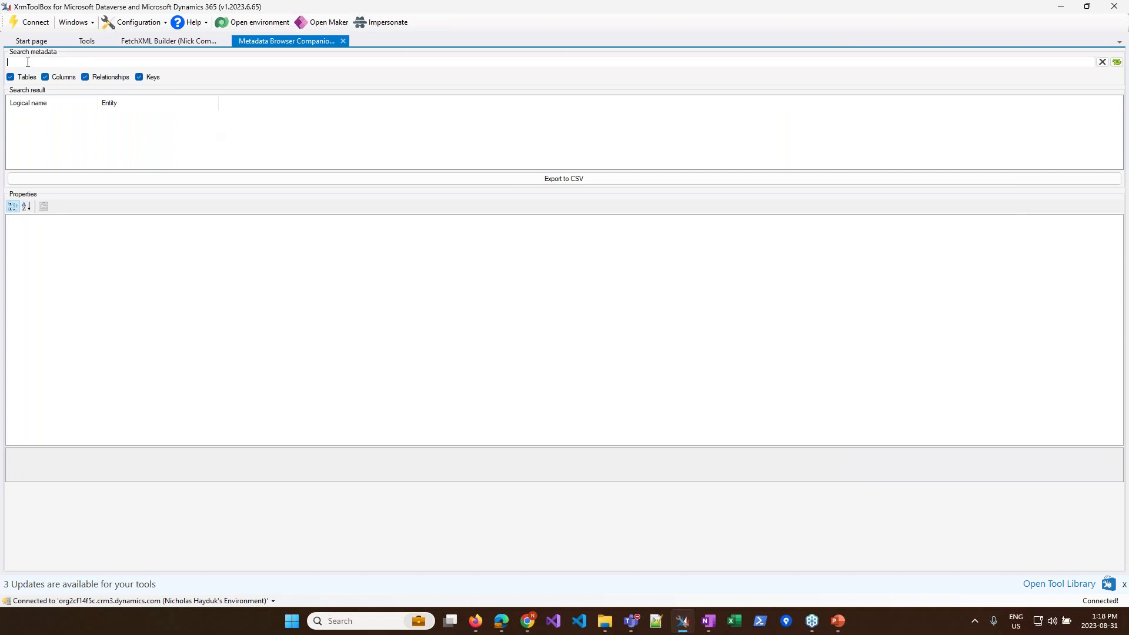
Step: Search metadata for 'mspp' to list tables like mspp_webpage and mspp_weblink
{"action": "type", "text": "mspp_"}
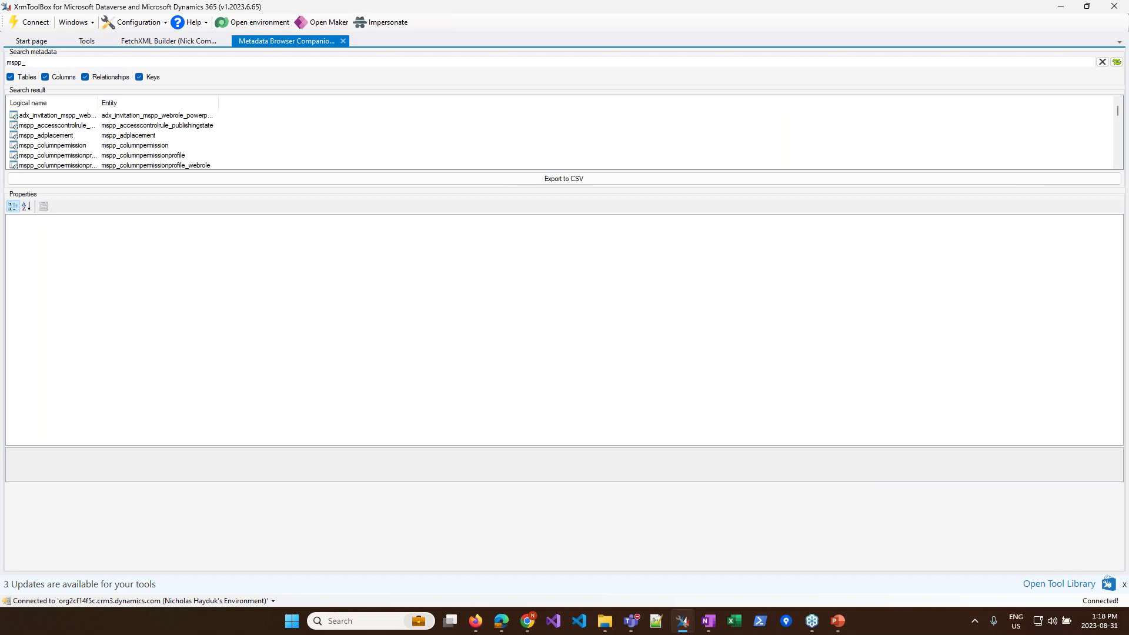
{"action": "scroll", "coordinate": [80, 138], "scroll_direction": "down", "scroll_amount": 5}
{"action": "scroll", "coordinate": [79, 138], "scroll_direction": "down", "scroll_amount": 10}
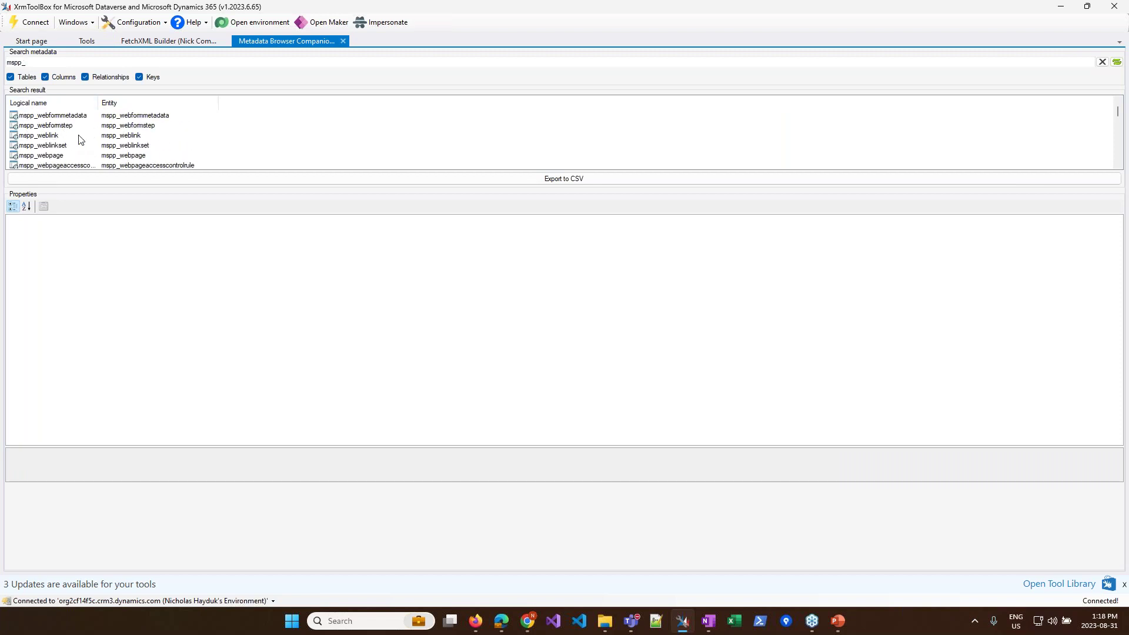
Step: Show the mspp_webpage table's properties in XrmToolBox and scroll through them
{"action": "left_click", "coordinate": [47, 157]}
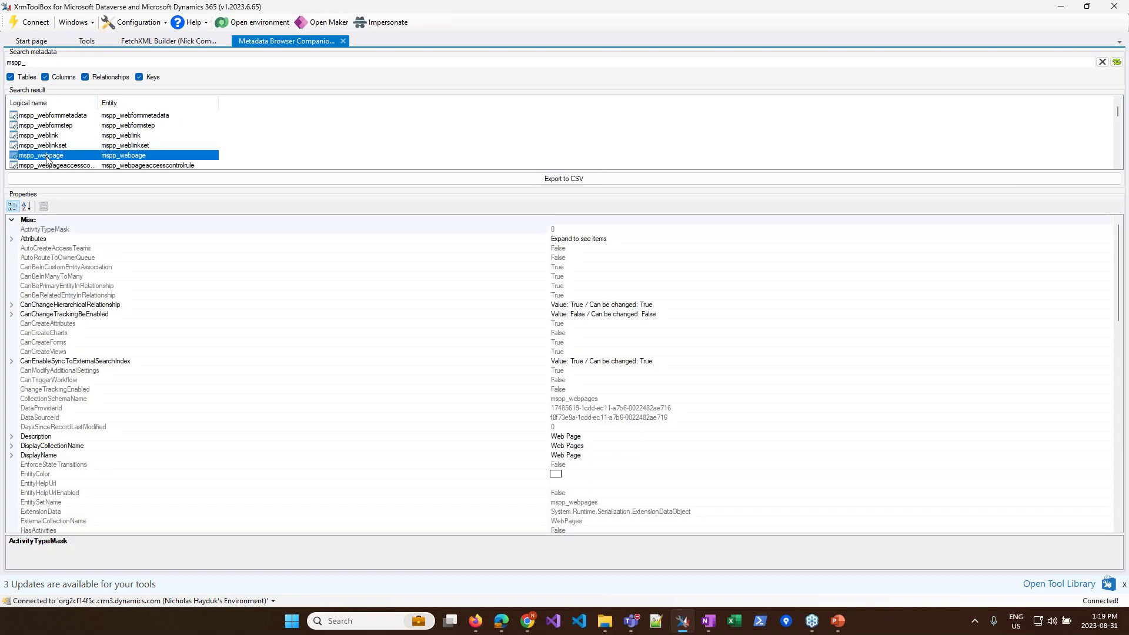
{"action": "scroll", "coordinate": [187, 416], "scroll_direction": "down", "scroll_amount": 9}
{"action": "scroll", "coordinate": [189, 418], "scroll_direction": "down", "scroll_amount": 9}
{"action": "scroll", "coordinate": [189, 414], "scroll_direction": "down", "scroll_amount": 5}
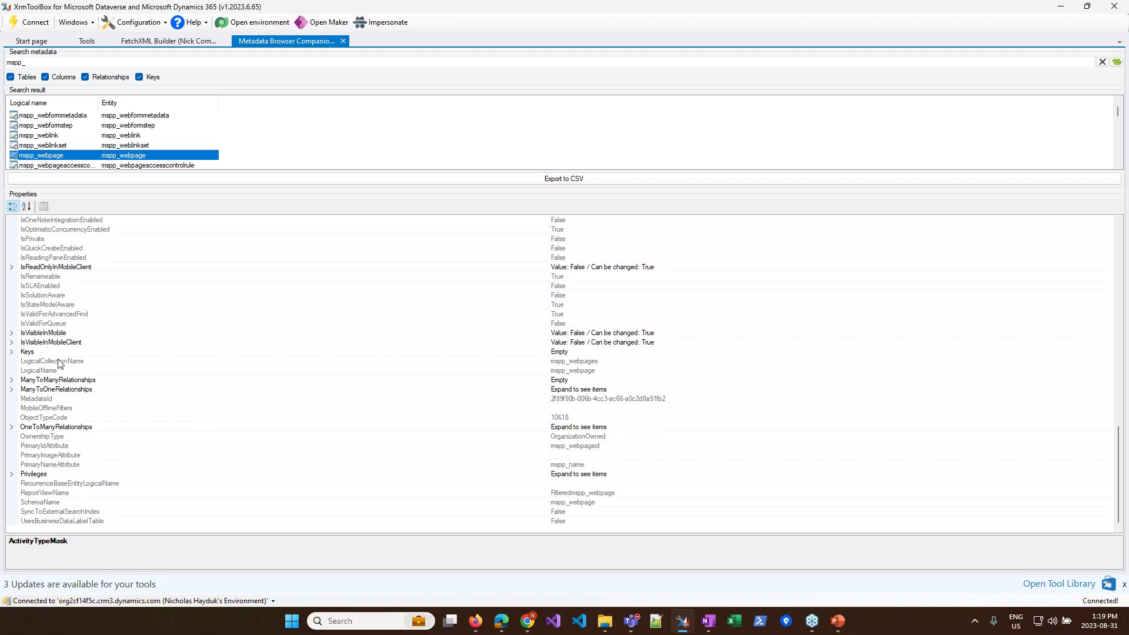
{"action": "scroll", "coordinate": [59, 364], "scroll_direction": "up", "scroll_amount": 15}
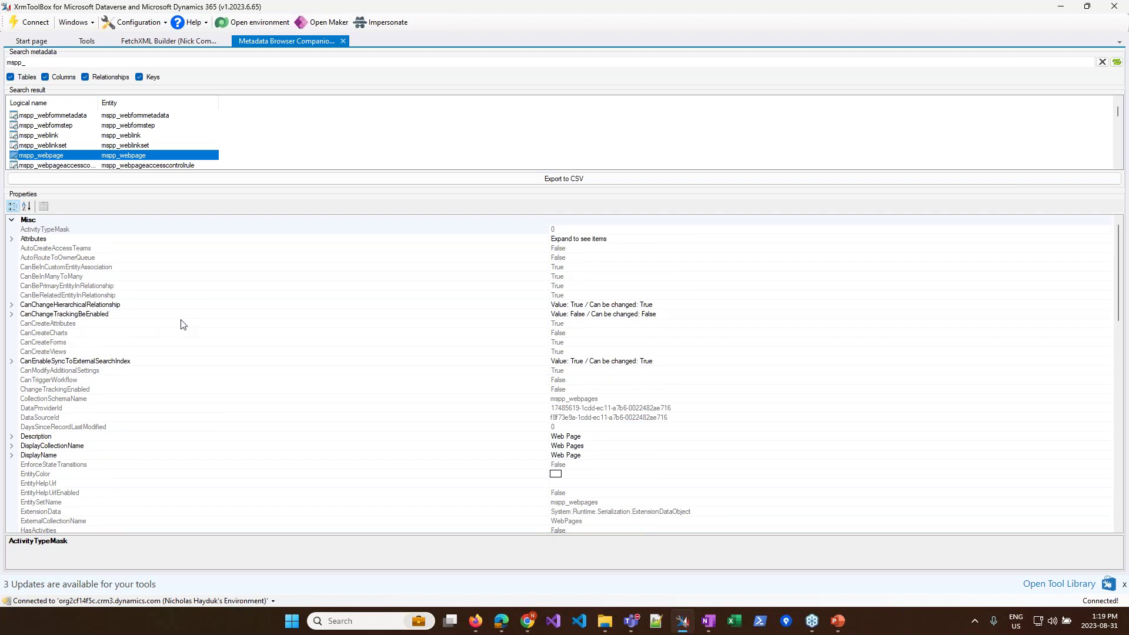
{"action": "scroll", "coordinate": [183, 324], "scroll_direction": "down", "scroll_amount": 4}
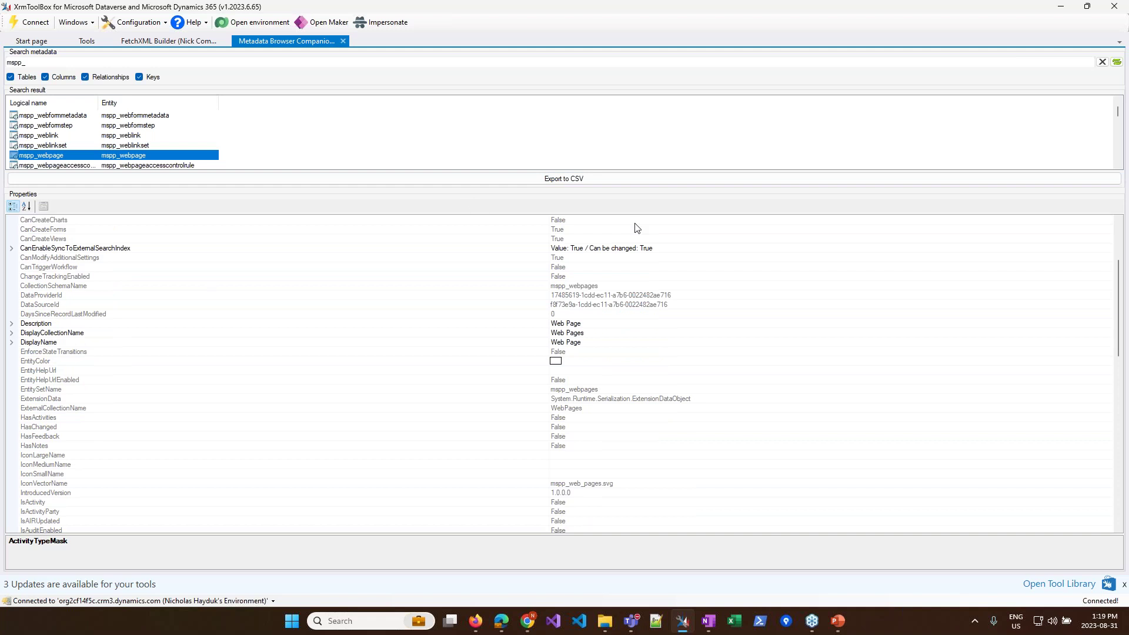
Step: Sort the properties alphabetically and review them, including OrganizationOwned ownership and object type code 10618
{"action": "left_click", "coordinate": [27, 206]}
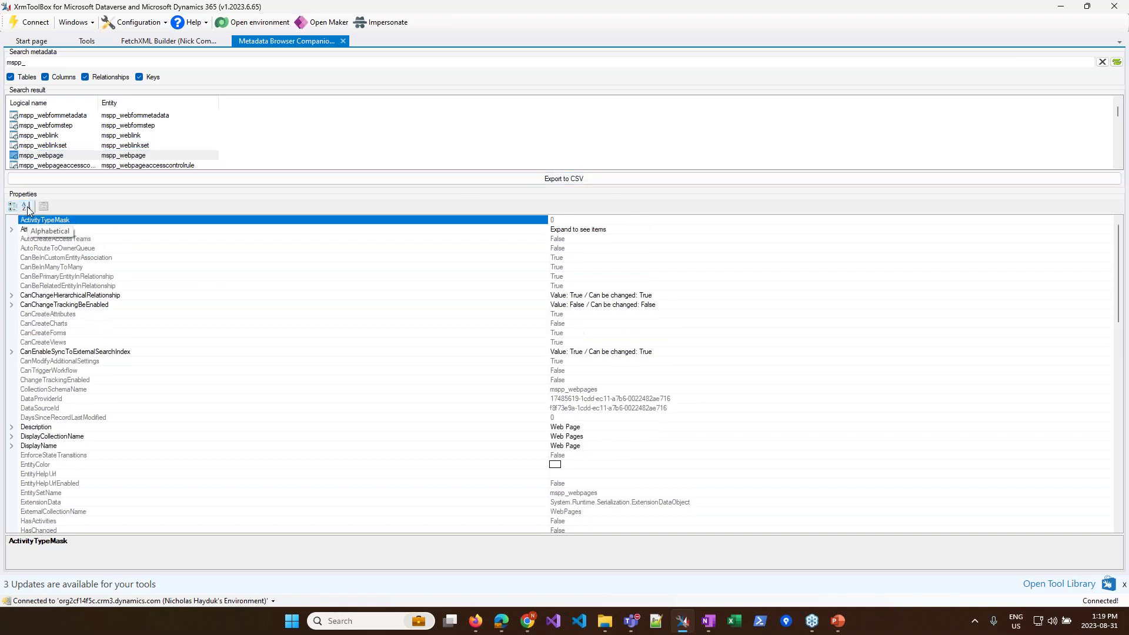
{"action": "scroll", "coordinate": [137, 412], "scroll_direction": "down", "scroll_amount": 11}
{"action": "scroll", "coordinate": [140, 412], "scroll_direction": "down", "scroll_amount": 1}
{"action": "scroll", "coordinate": [140, 411], "scroll_direction": "down", "scroll_amount": 1}
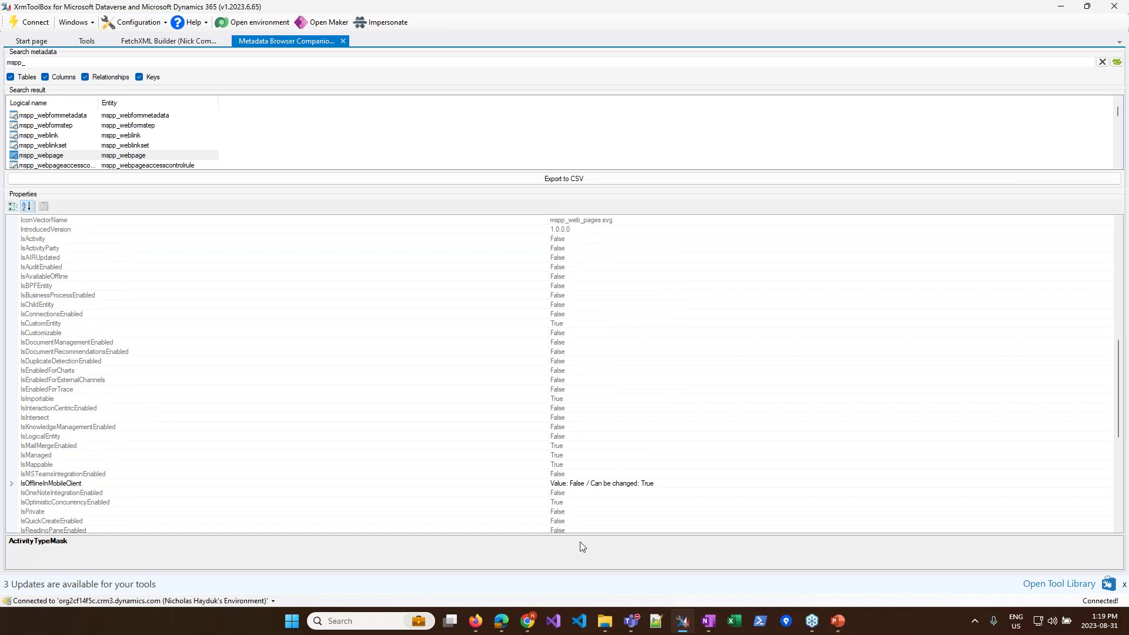
{"action": "scroll", "coordinate": [107, 463], "scroll_direction": "down", "scroll_amount": 4}
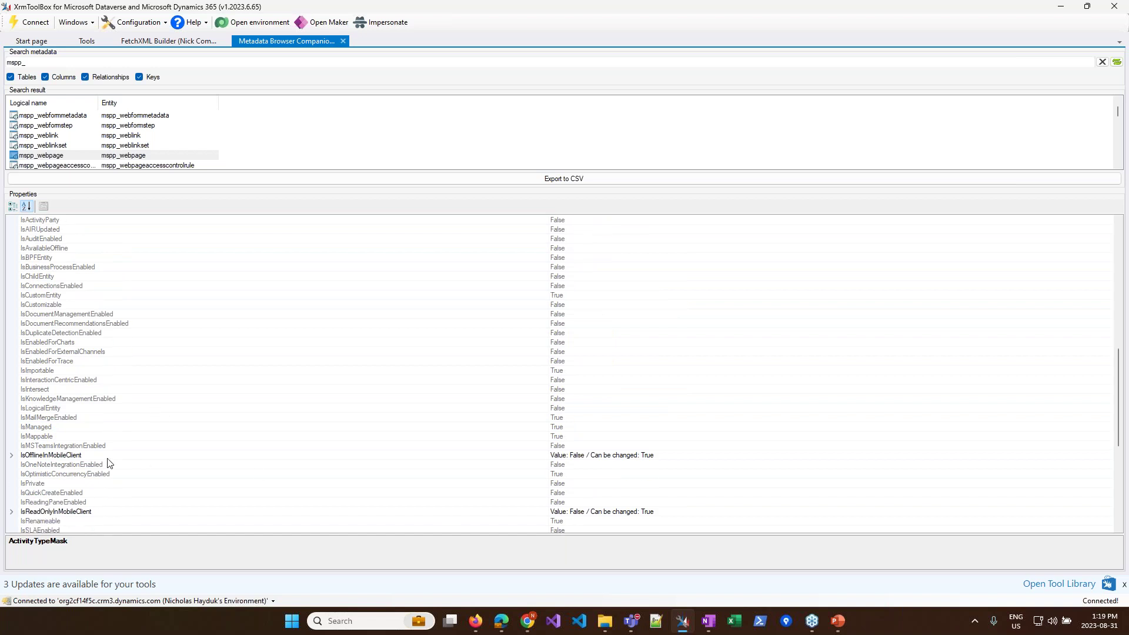
{"action": "scroll", "coordinate": [108, 463], "scroll_direction": "down", "scroll_amount": 1}
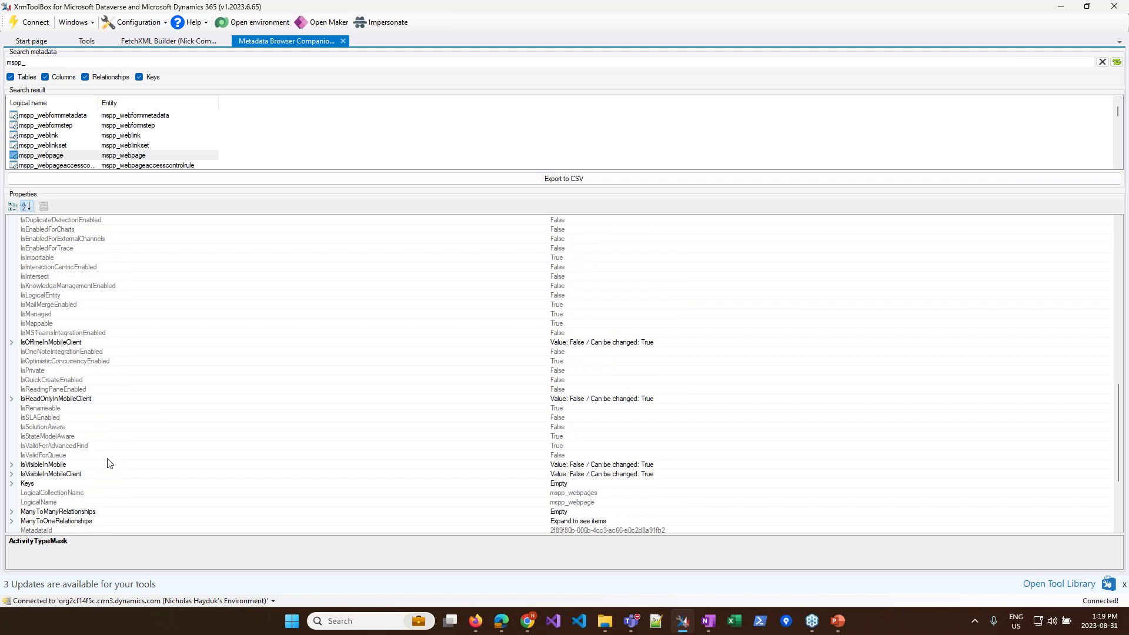
{"action": "scroll", "coordinate": [108, 463], "scroll_direction": "down", "scroll_amount": 2}
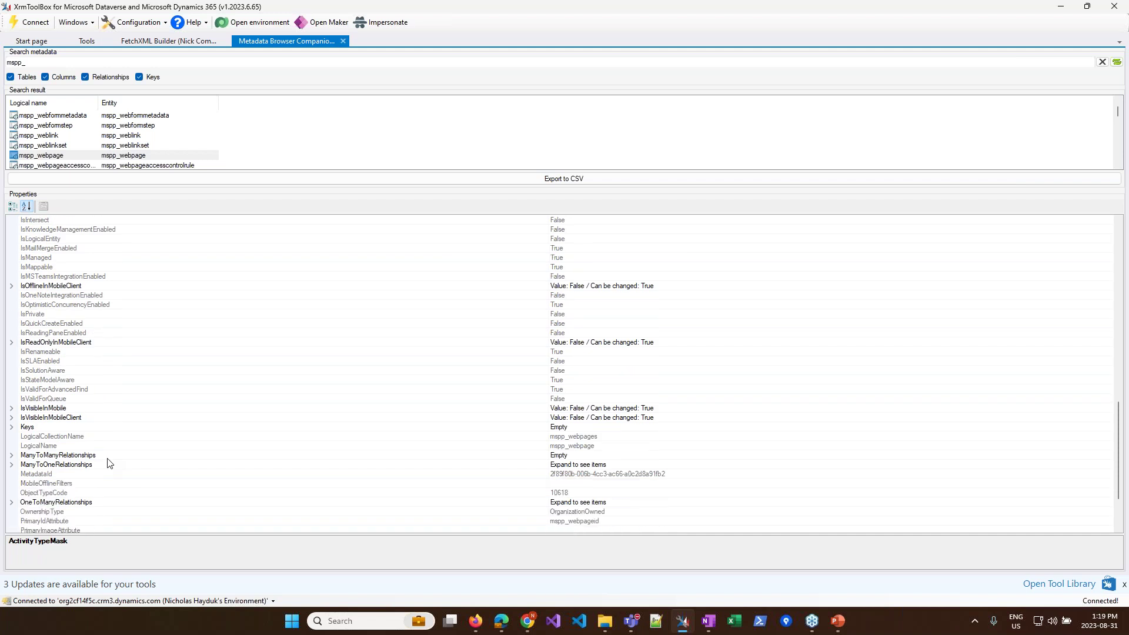
{"action": "scroll", "coordinate": [108, 464], "scroll_direction": "down", "scroll_amount": 3}
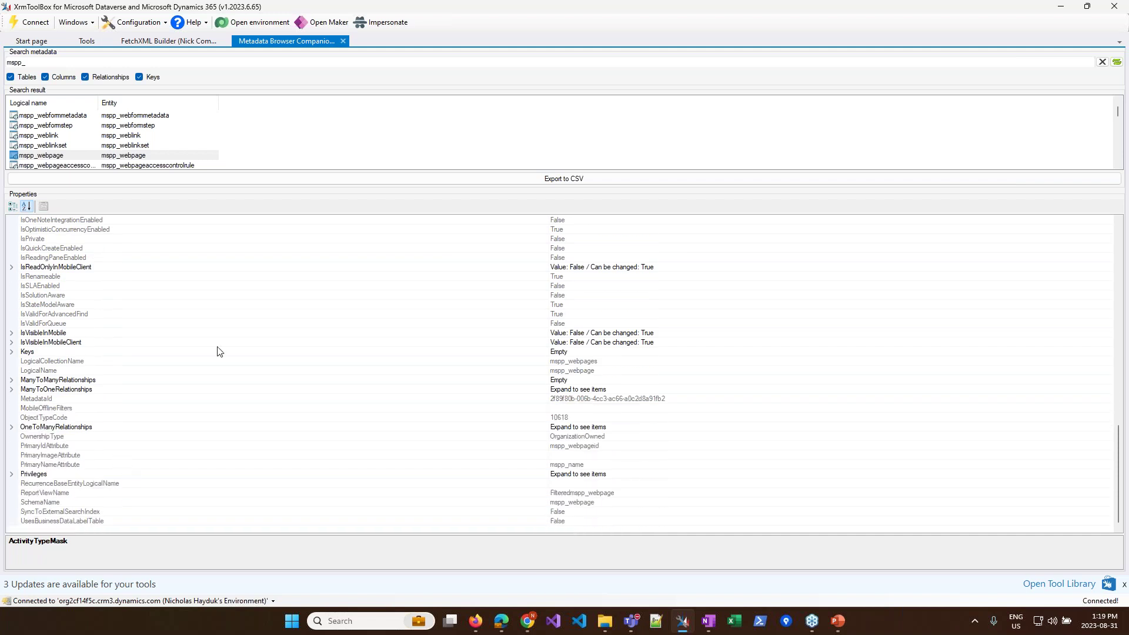
{"action": "scroll", "coordinate": [40, 164], "scroll_direction": "up", "scroll_amount": 10}
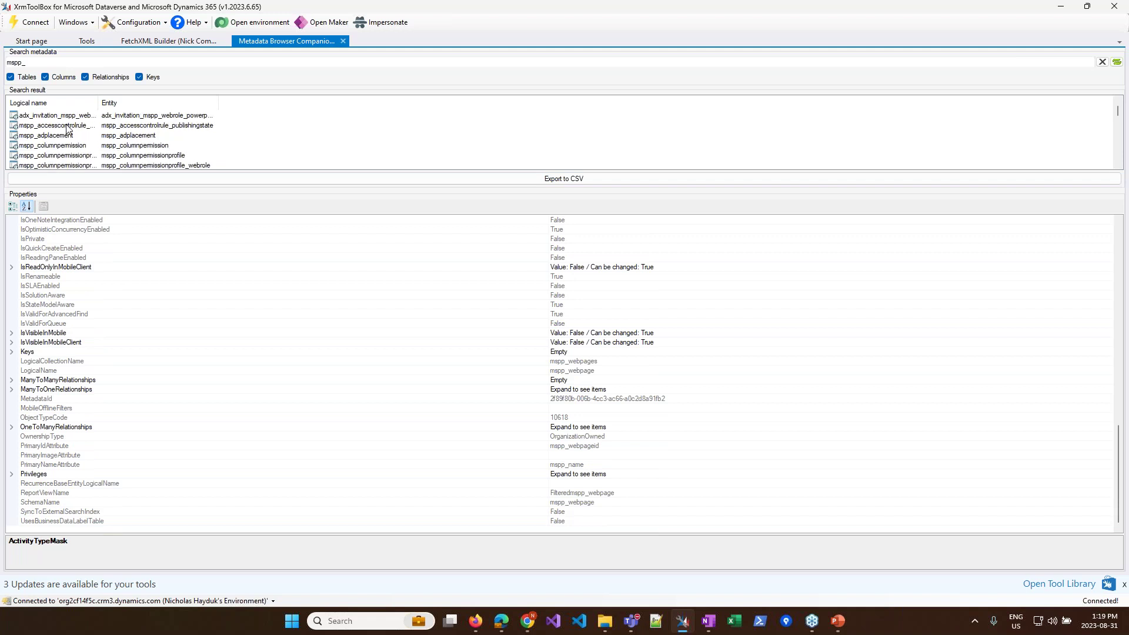
Step: Search metadata for 'pow' with columns, relationships and keys excluded, and widen the Logical name column
{"action": "double_click", "coordinate": [30, 62]}
{"action": "type", "text": "powerpages"}
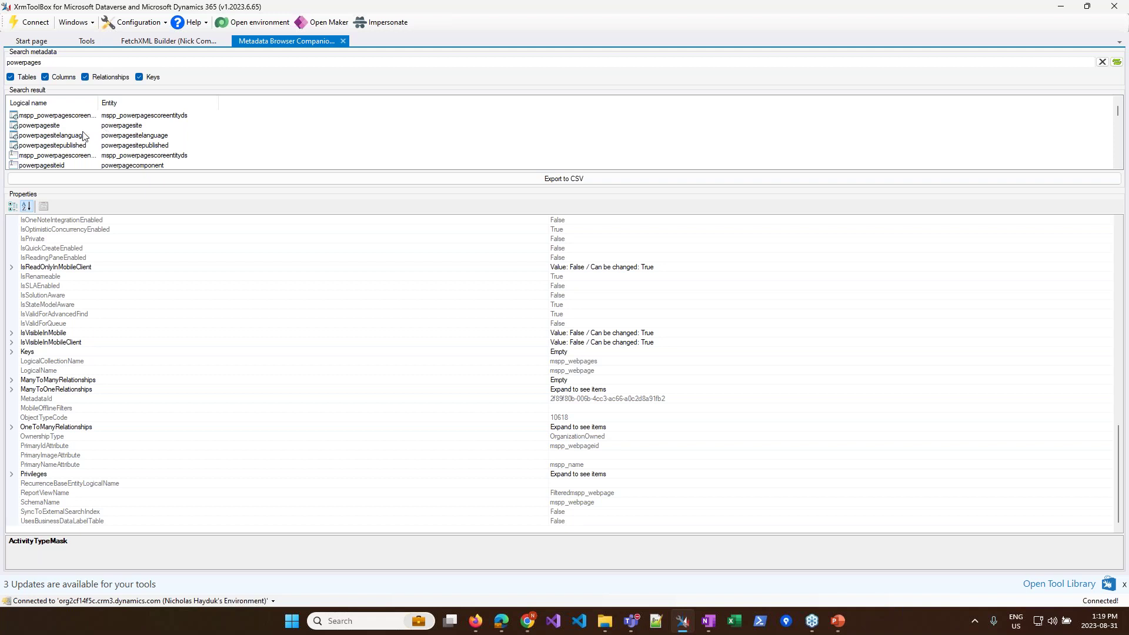
{"action": "scroll", "coordinate": [57, 128], "scroll_direction": "down", "scroll_amount": 1}
{"action": "scroll", "coordinate": [62, 131], "scroll_direction": "up", "scroll_amount": 1}
{"action": "left_click", "coordinate": [44, 77]}
{"action": "left_click", "coordinate": [85, 77]}
{"action": "left_click", "coordinate": [139, 77]}
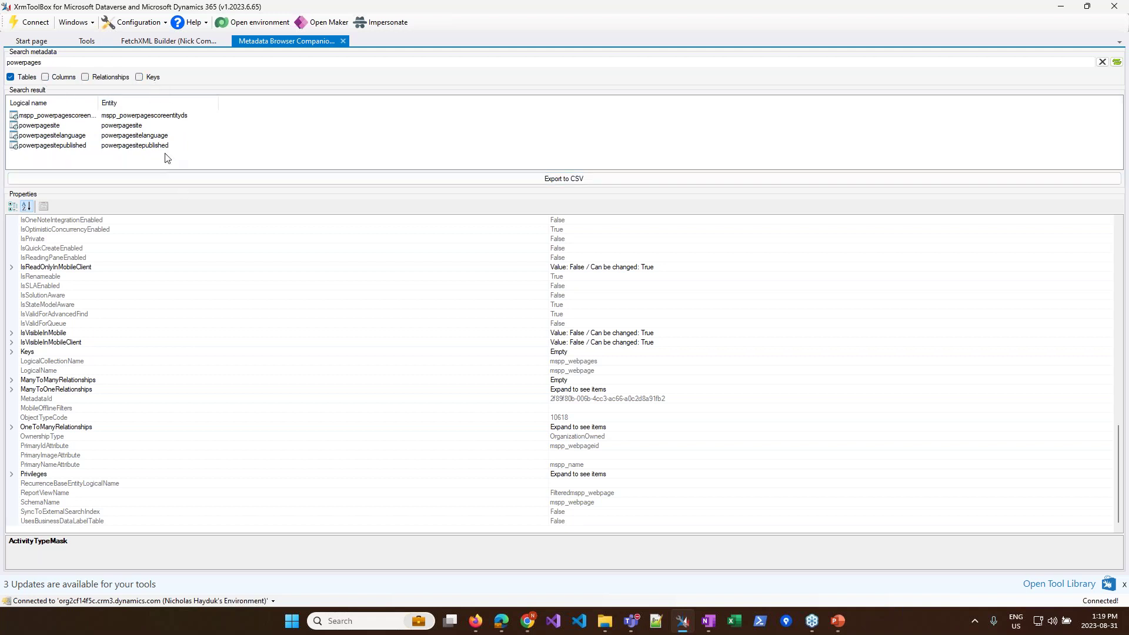
{"action": "left_click_drag", "start_coordinate": [98, 102], "coordinate": [199, 103]}
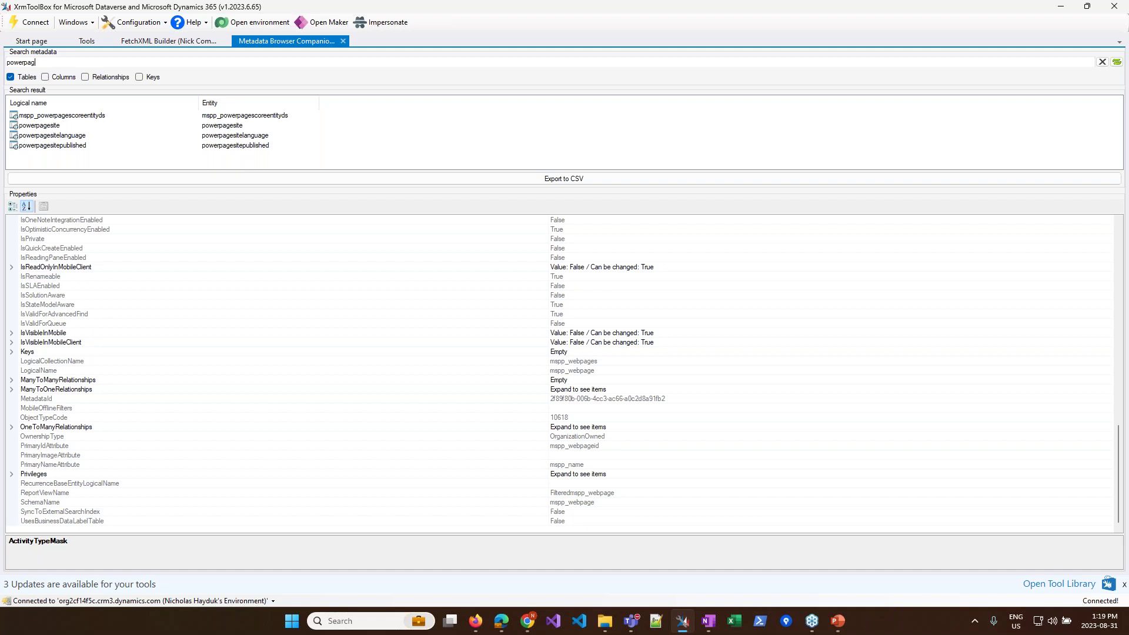
Step: Show the powerpagecomponent table's properties, then view its top-50 FetchXML query results
{"action": "scroll", "coordinate": [115, 147], "scroll_direction": "down", "scroll_amount": 2}
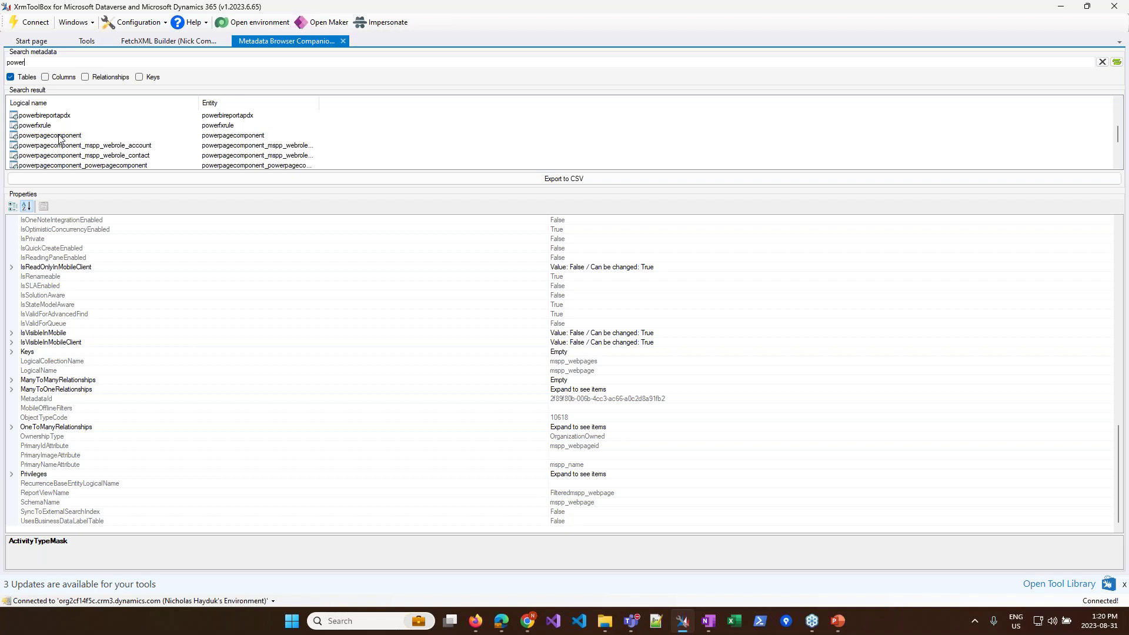
{"action": "left_click", "coordinate": [61, 137]}
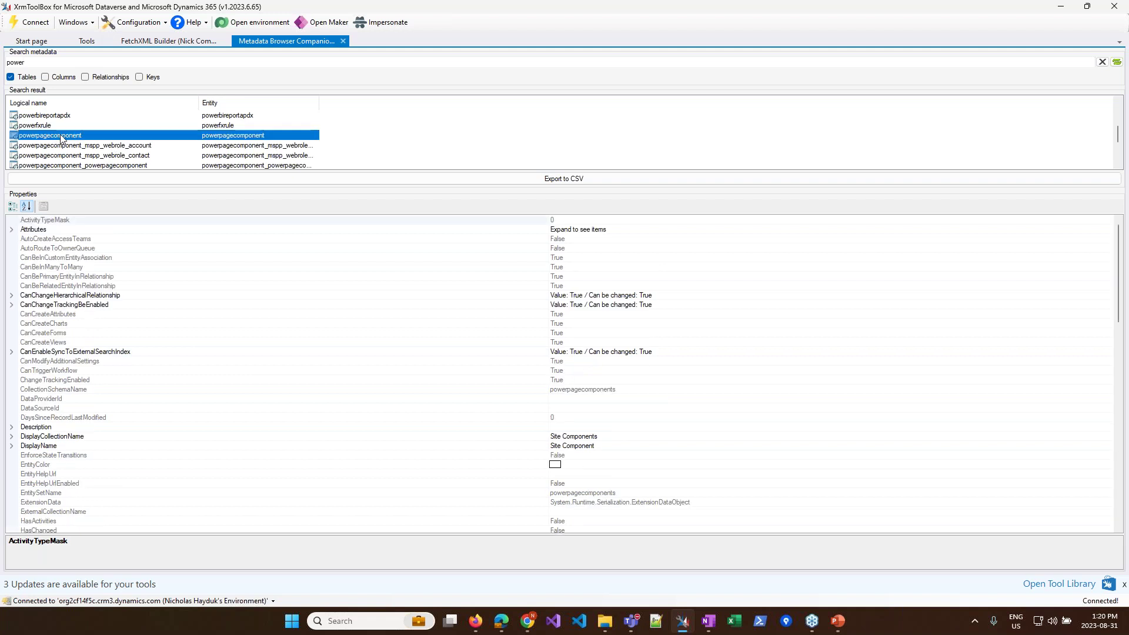
{"action": "left_click", "coordinate": [39, 62]}
{"action": "type", "text": "page"}
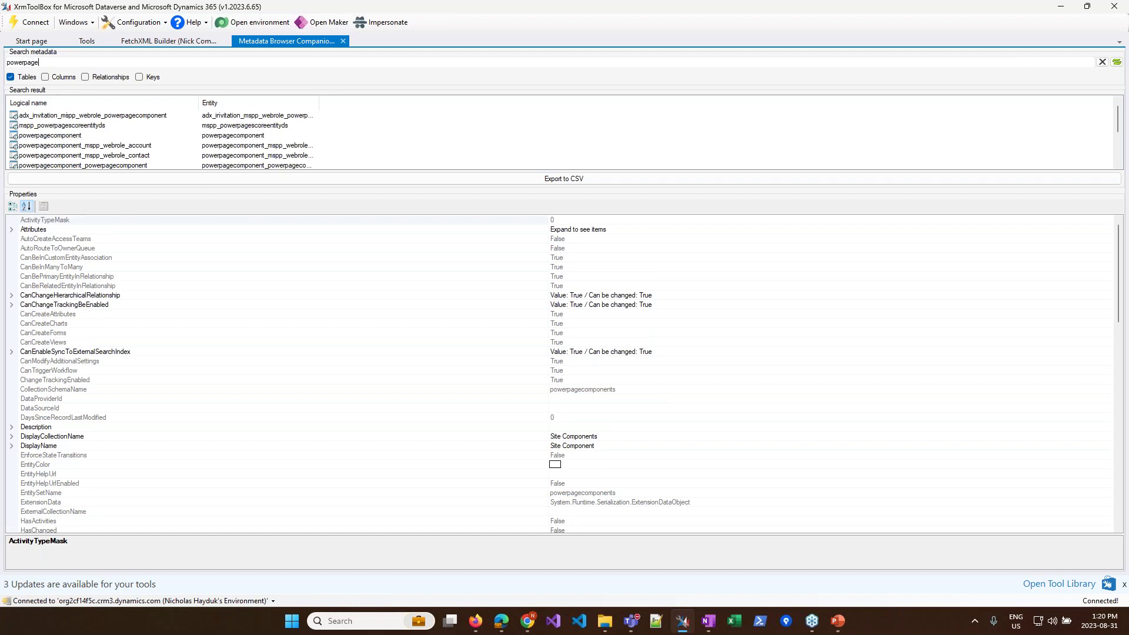
{"action": "left_click", "coordinate": [69, 136]}
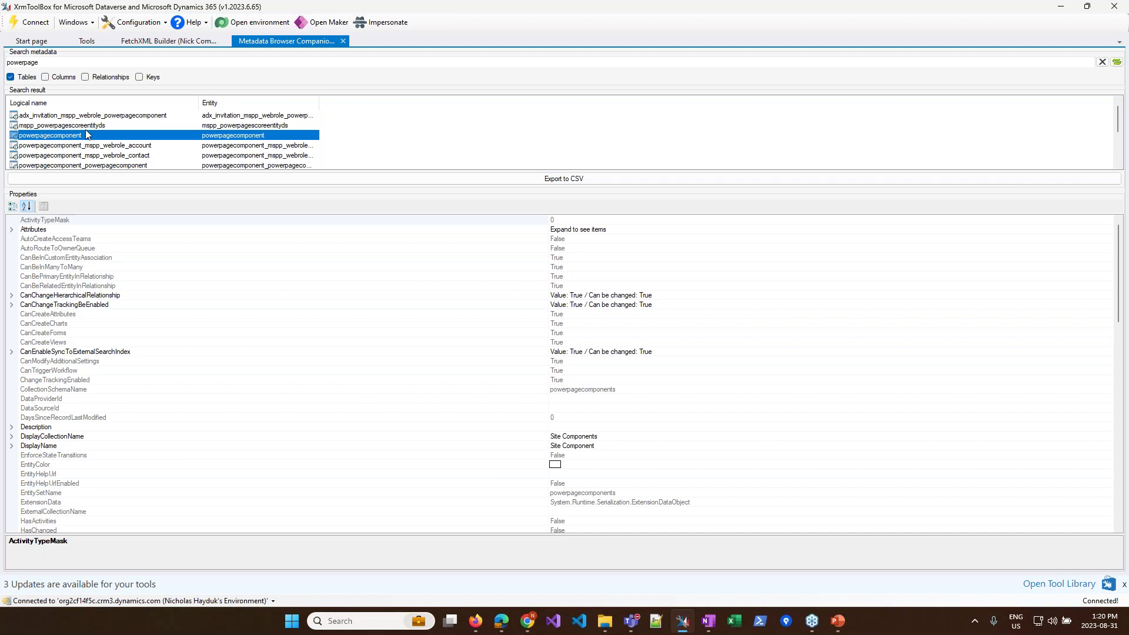
{"action": "scroll", "coordinate": [89, 130], "scroll_direction": "down", "scroll_amount": 2}
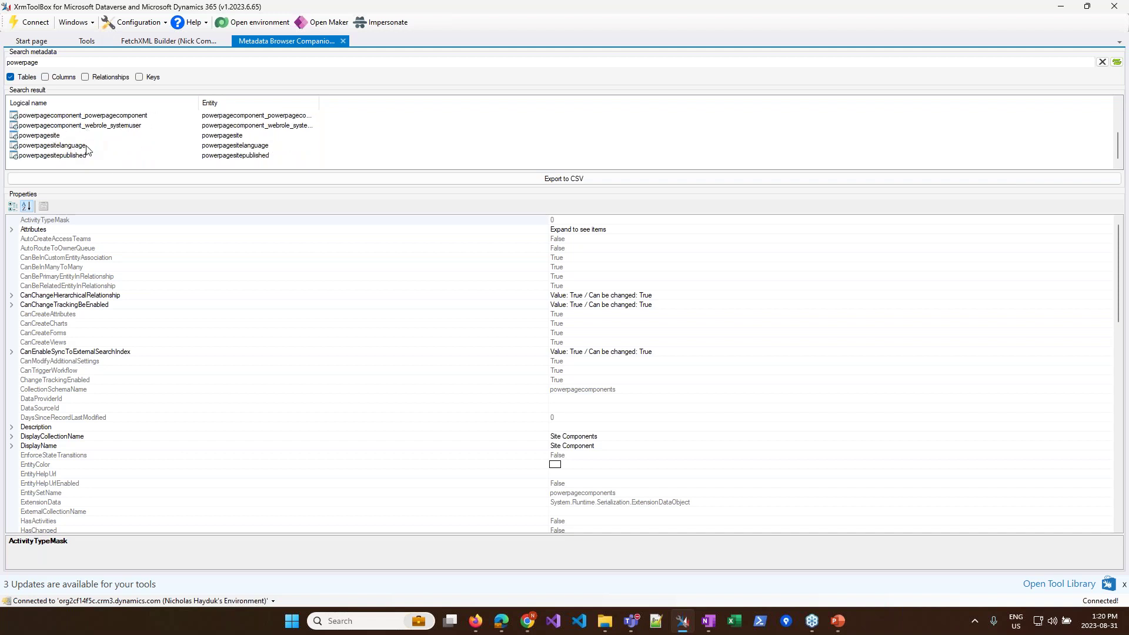
{"action": "left_click", "coordinate": [181, 42]}
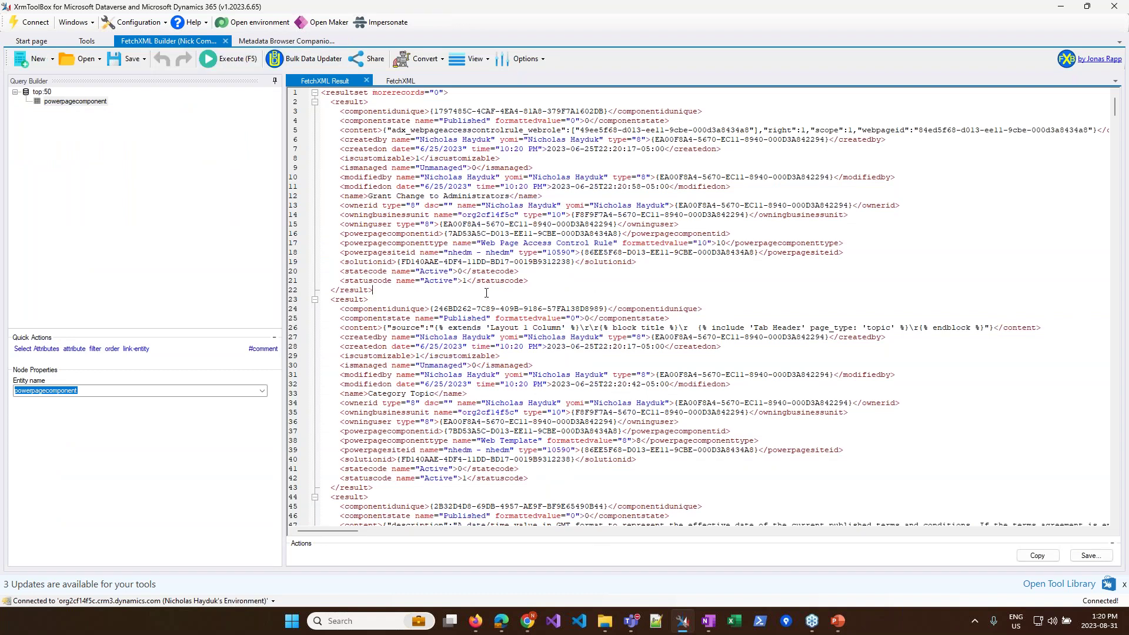
{"action": "scroll", "coordinate": [449, 299], "scroll_direction": "down", "scroll_amount": 20}
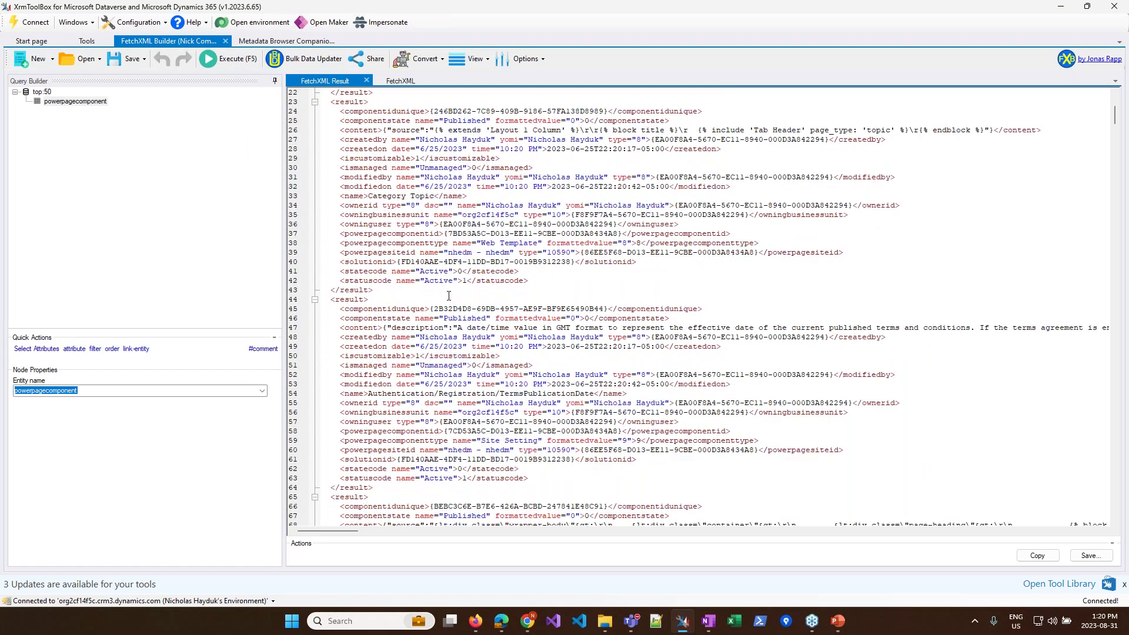
{"action": "scroll", "coordinate": [449, 296], "scroll_direction": "down", "scroll_amount": 17}
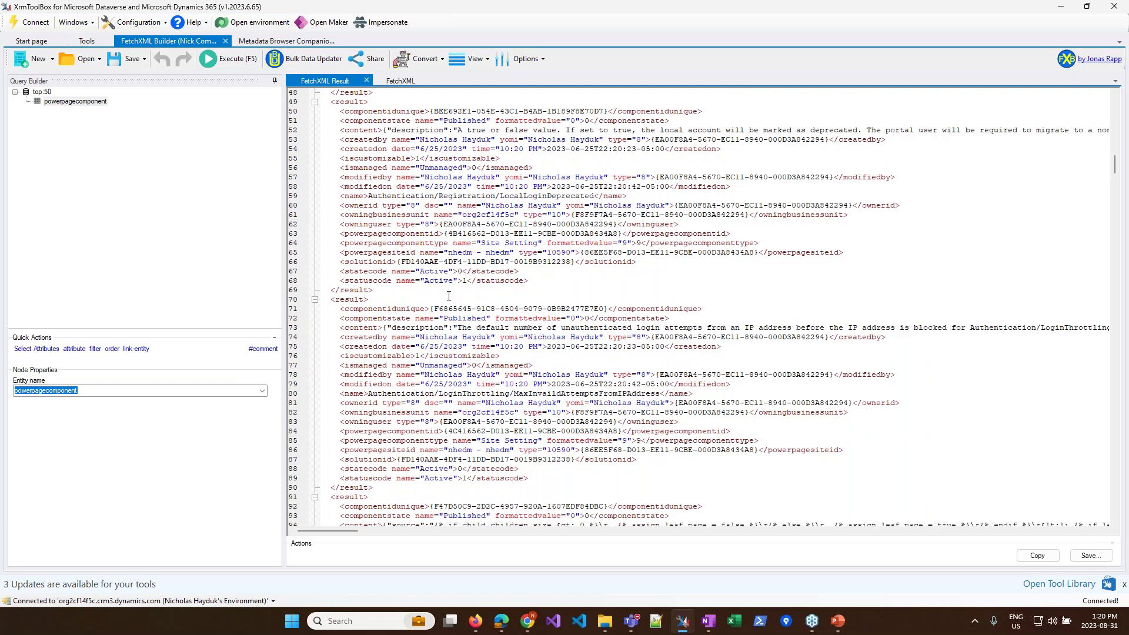
{"action": "left_click_drag", "start_coordinate": [386, 410], "coordinate": [289, 210]}
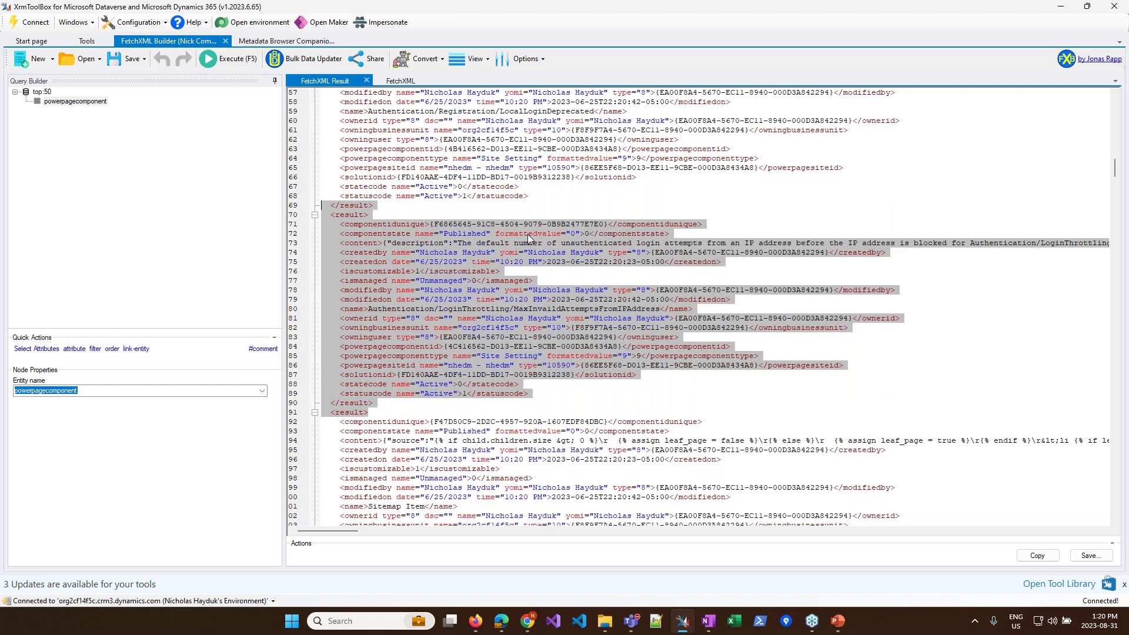
{"action": "left_click", "coordinate": [486, 225]}
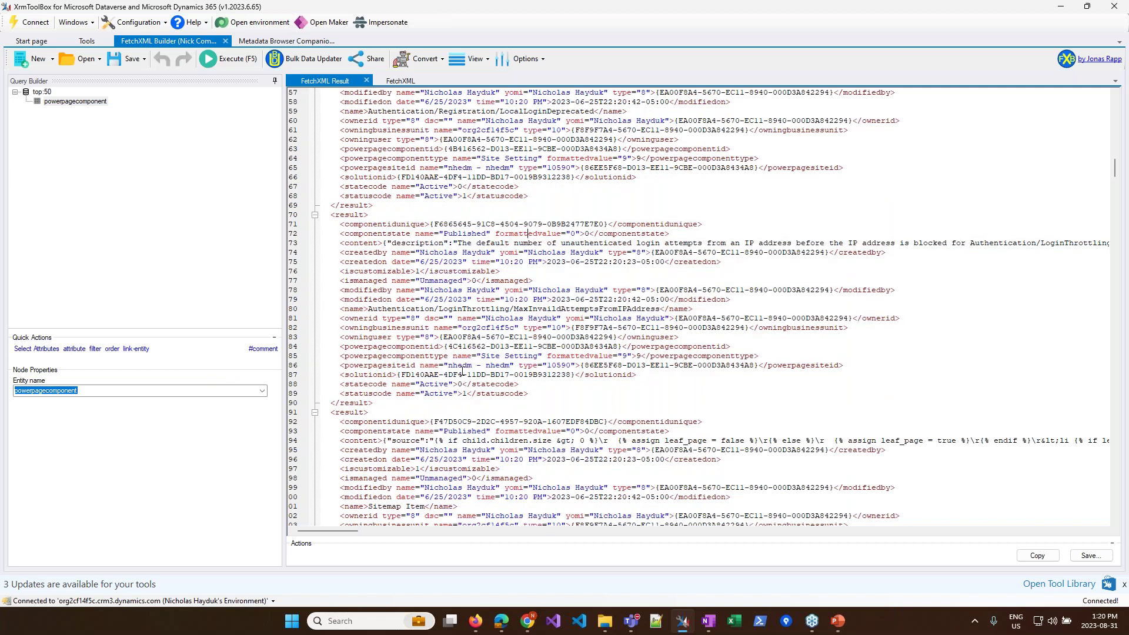
{"action": "left_click_drag", "start_coordinate": [480, 360], "coordinate": [525, 360]}
{"action": "double_click", "coordinate": [362, 357]}
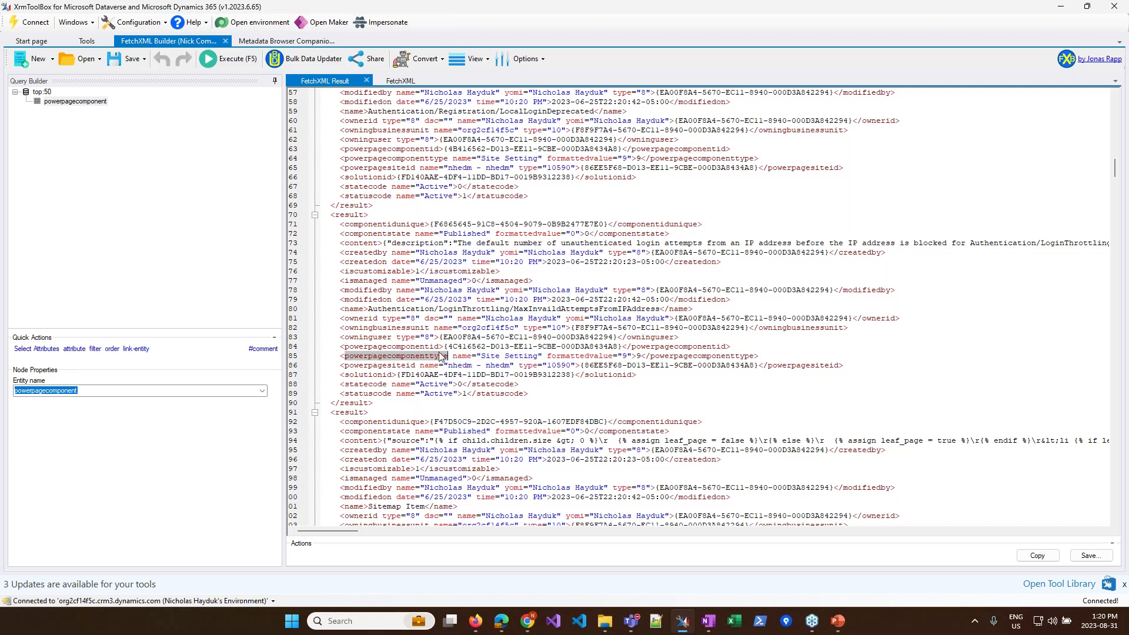
{"action": "left_click_drag", "start_coordinate": [482, 357], "coordinate": [546, 357]}
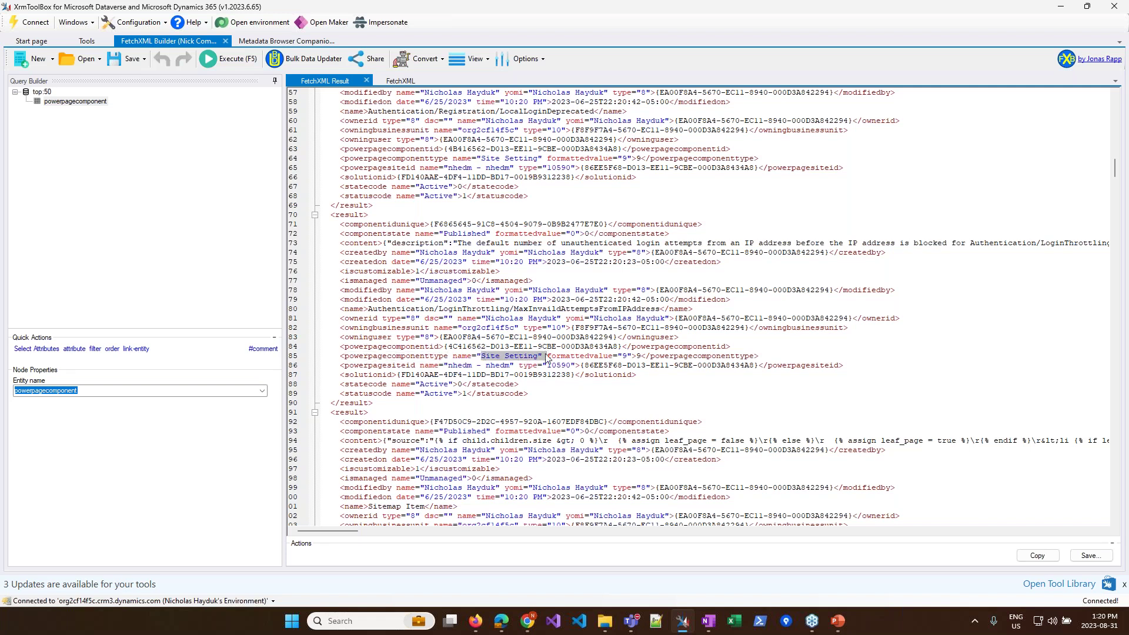
{"action": "left_click", "coordinate": [383, 243]}
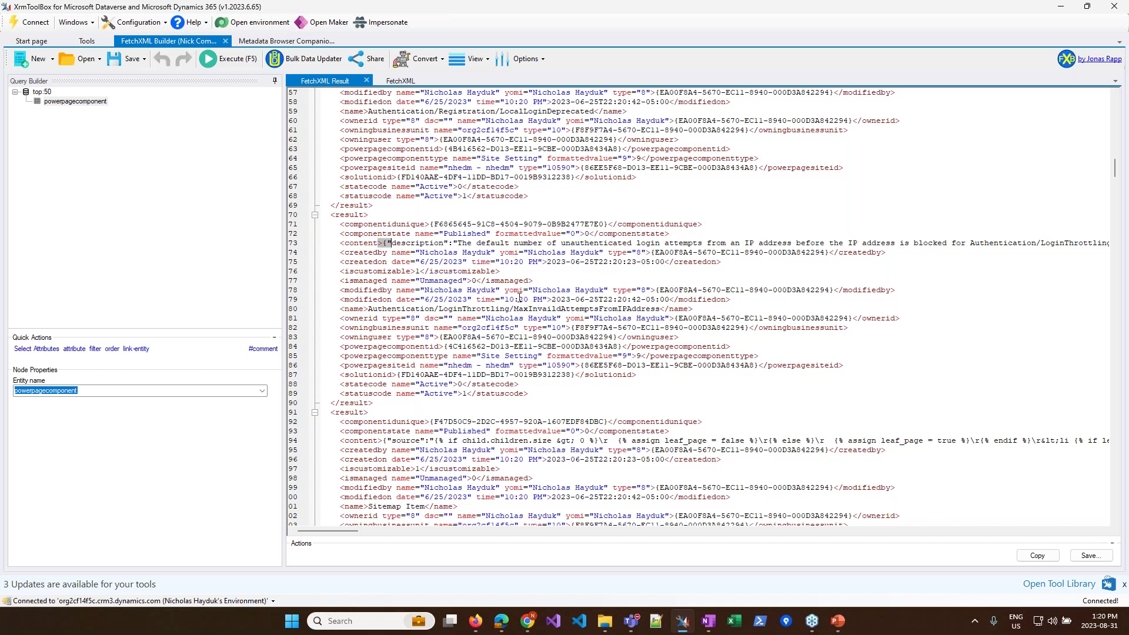
{"action": "left_click", "coordinate": [384, 245]}
{"action": "scroll", "coordinate": [581, 299], "scroll_direction": "down", "scroll_amount": 5}
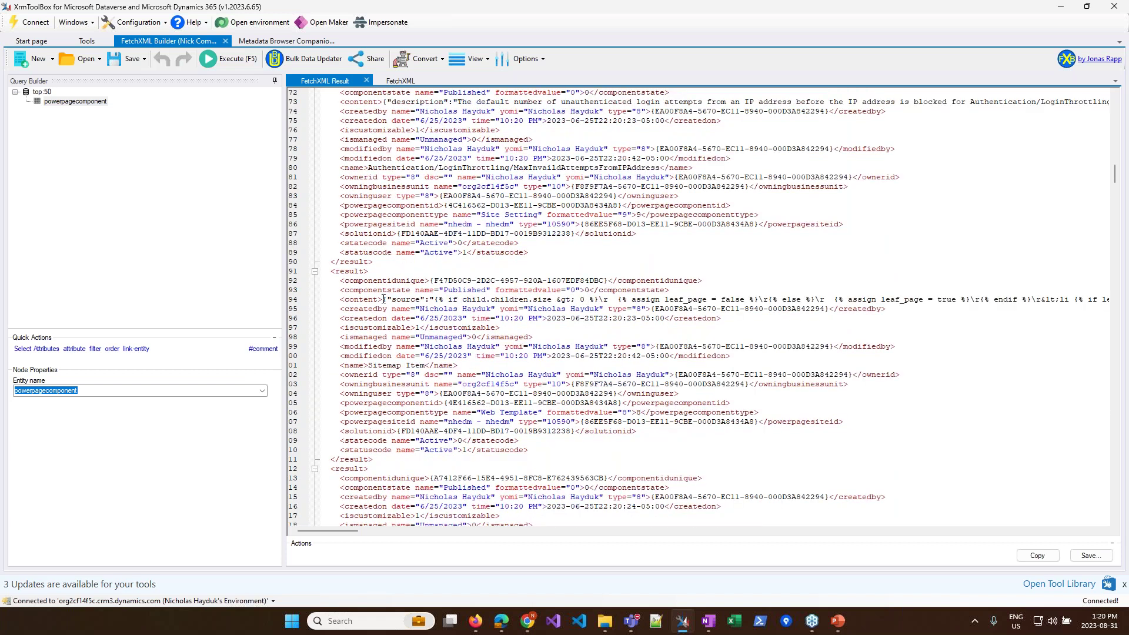
{"action": "left_click_drag", "start_coordinate": [389, 299], "coordinate": [610, 300]}
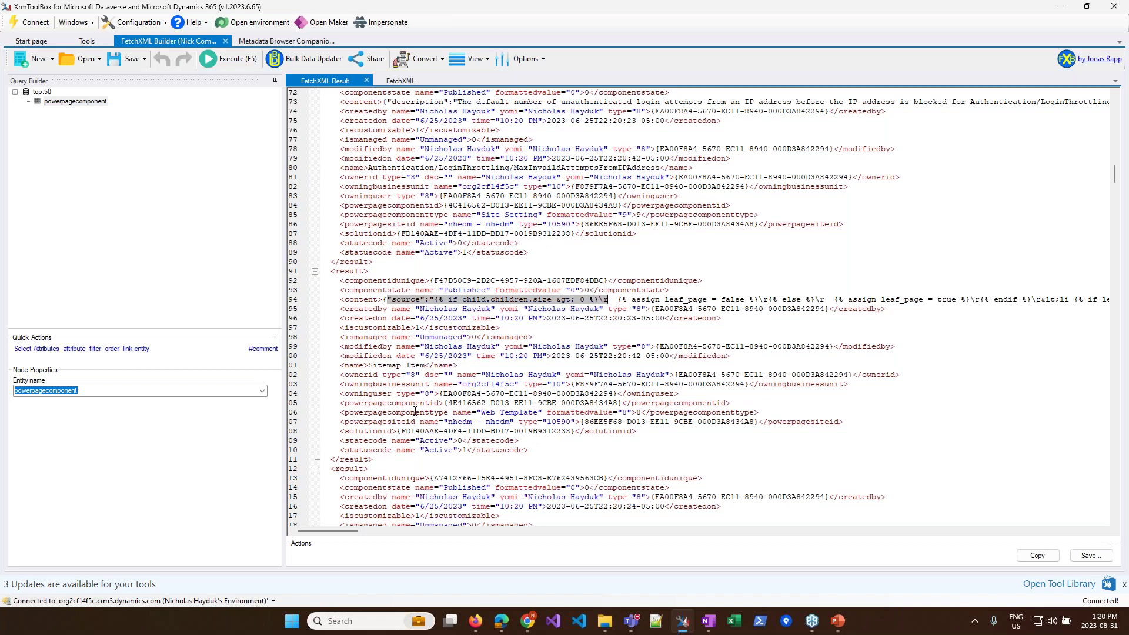
{"action": "left_click_drag", "start_coordinate": [344, 412], "coordinate": [654, 413]}
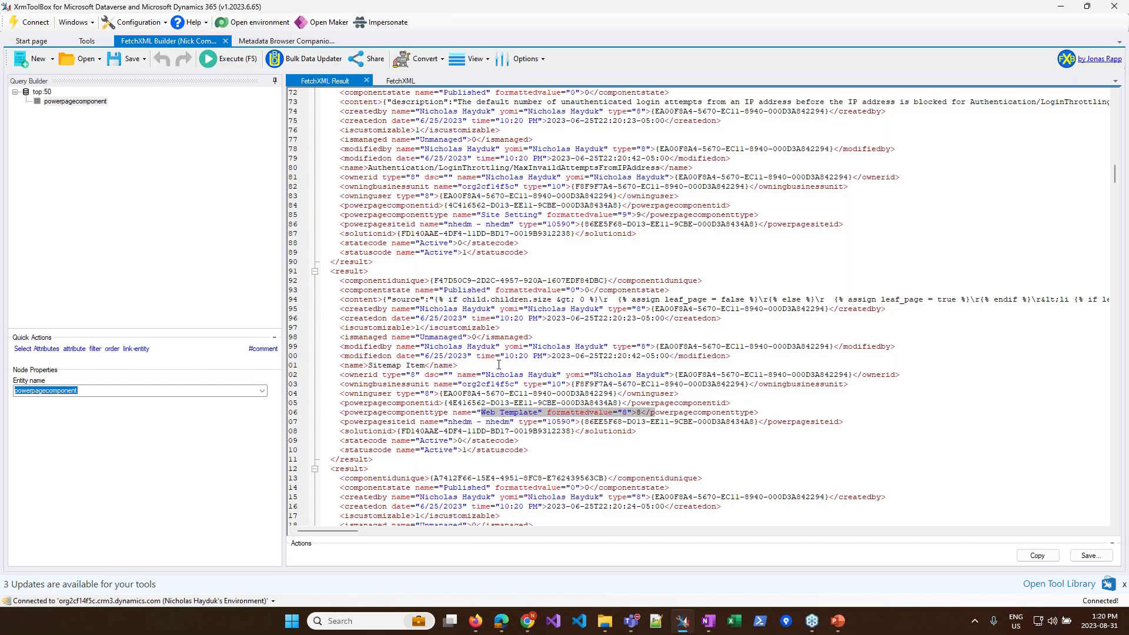
{"action": "scroll", "coordinate": [499, 365], "scroll_direction": "up", "scroll_amount": 2}
{"action": "scroll", "coordinate": [499, 365], "scroll_direction": "up", "scroll_amount": 12}
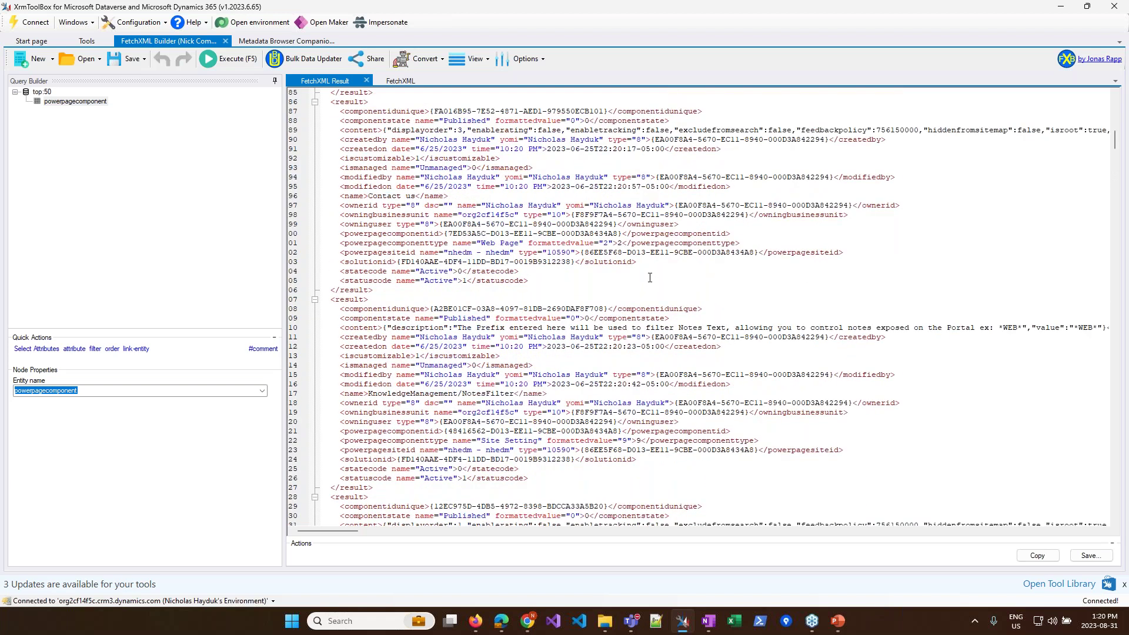
{"action": "scroll", "coordinate": [654, 274], "scroll_direction": "up", "scroll_amount": 10}
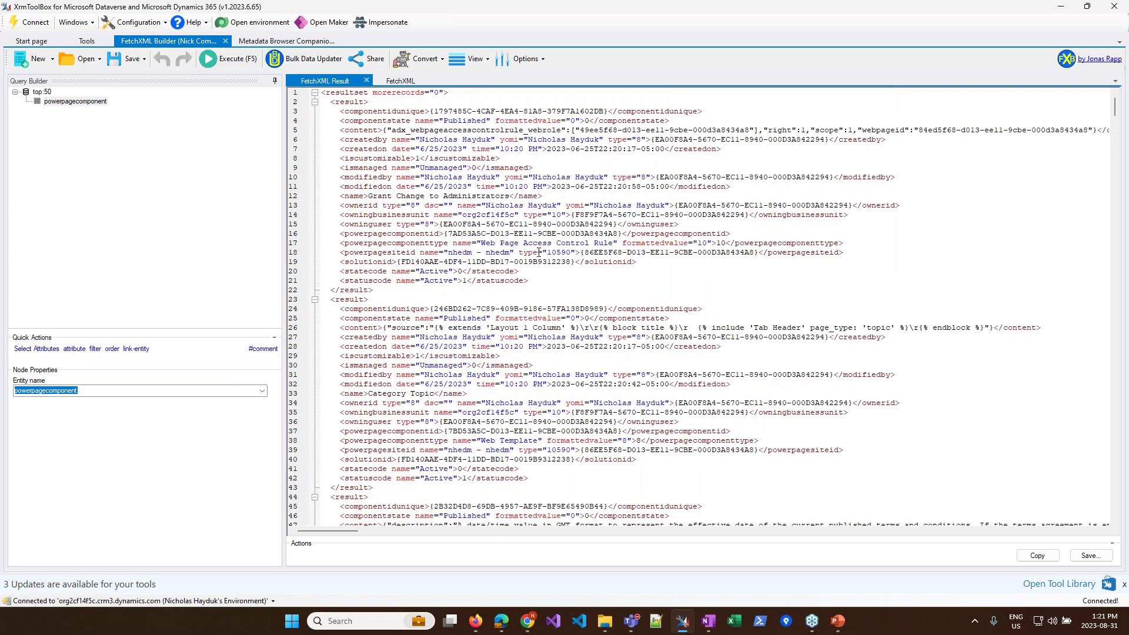
{"action": "scroll", "coordinate": [539, 252], "scroll_direction": "down", "scroll_amount": 11}
{"action": "scroll", "coordinate": [491, 360], "scroll_direction": "down", "scroll_amount": 14}
{"action": "double_click", "coordinate": [488, 328]}
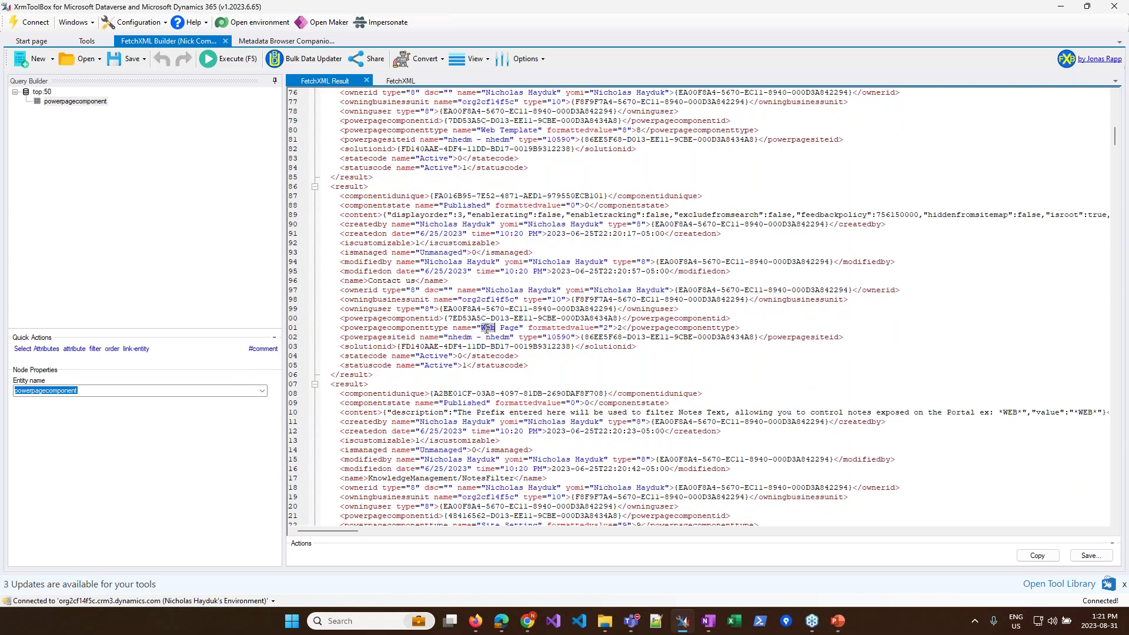
{"action": "left_click", "coordinate": [382, 209]}
{"action": "triple_click", "coordinate": [427, 220]}
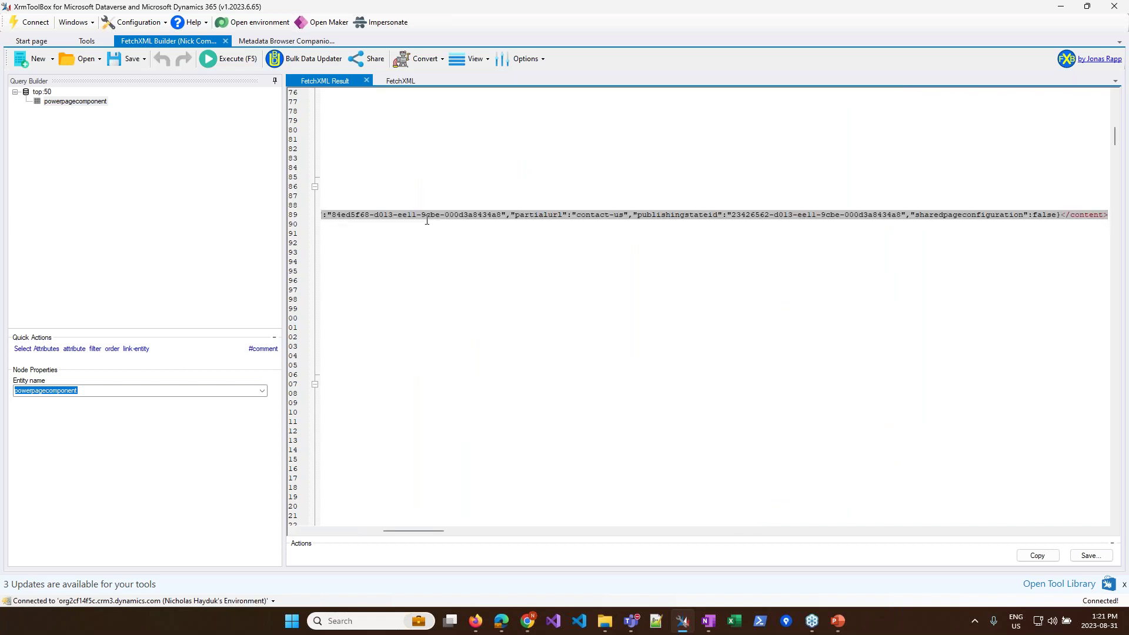
{"action": "key", "text": "Left"}
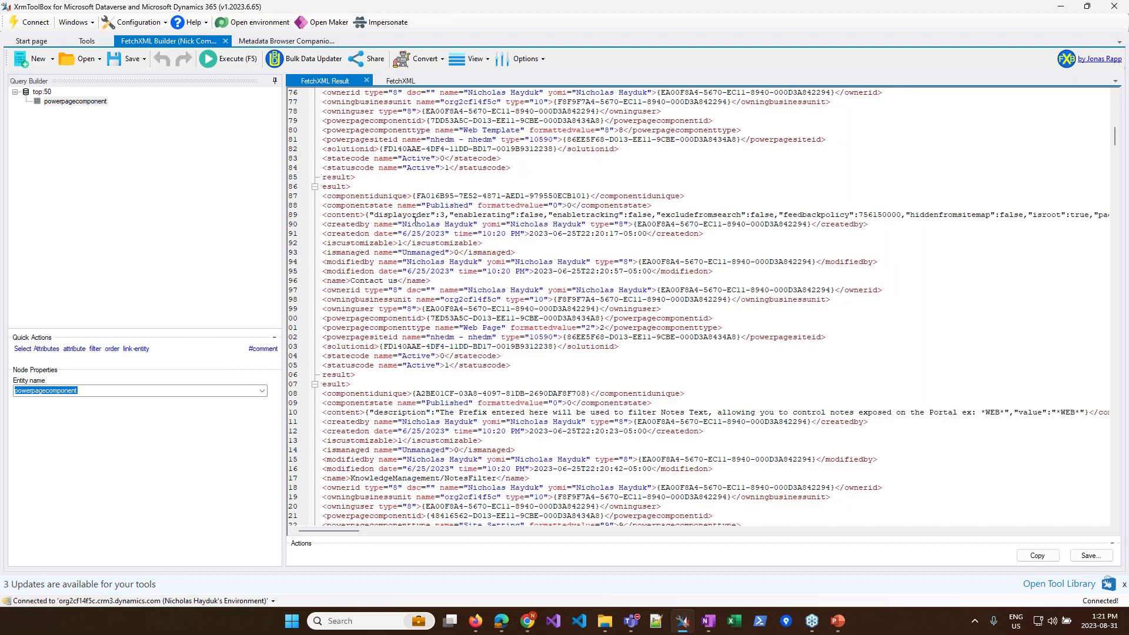
{"action": "left_click_drag", "start_coordinate": [497, 259], "coordinate": [482, 216]}
{"action": "left_click", "coordinate": [481, 219]}
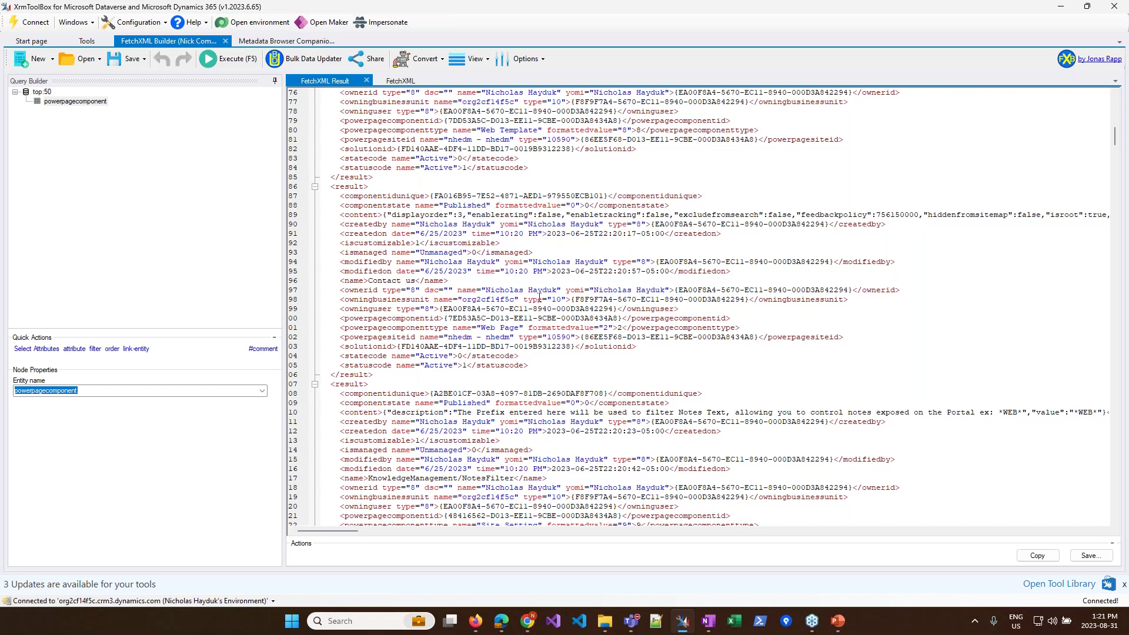
{"action": "left_click_drag", "start_coordinate": [388, 215], "coordinate": [539, 215]}
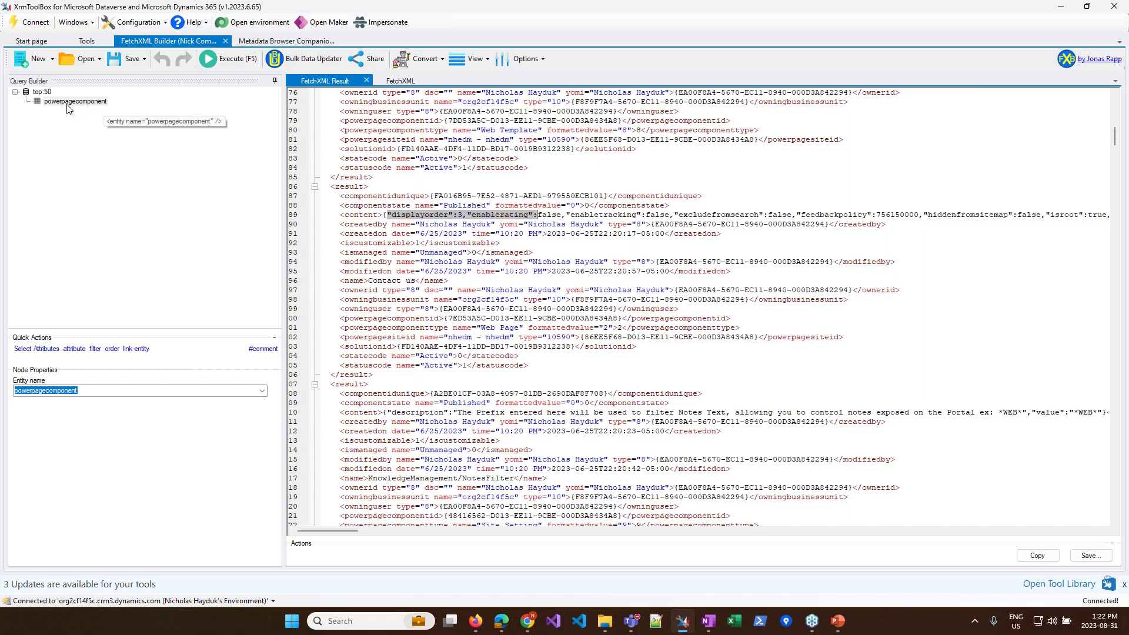
{"action": "left_click", "coordinate": [533, 251]}
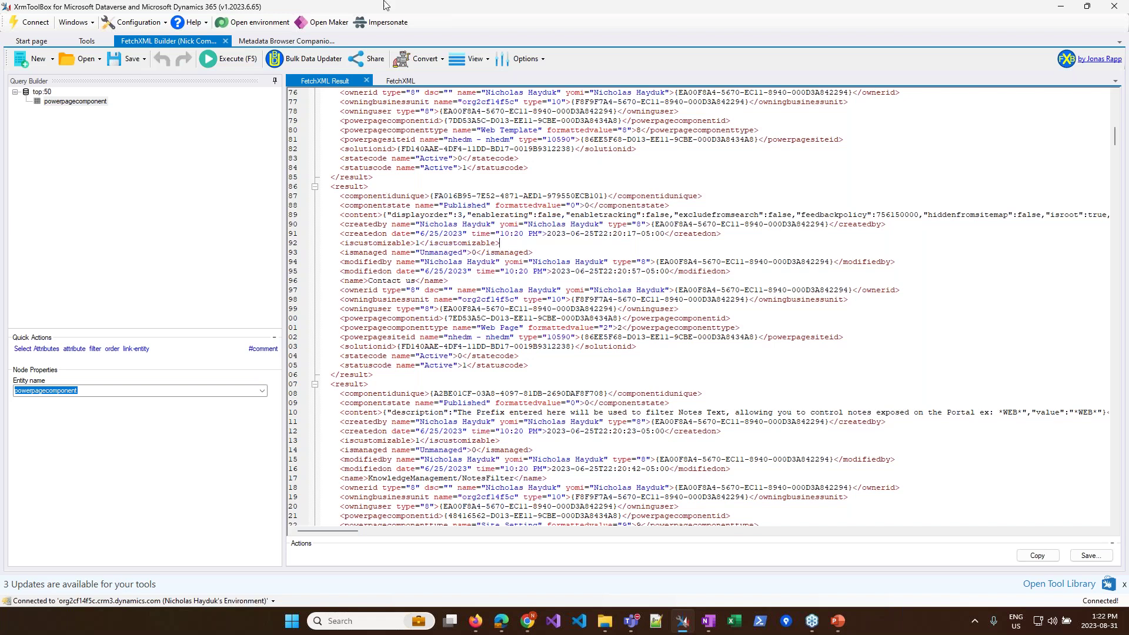
Step: Change the query's entity name from mspp_webpage to adx_webpage, then return to the Active WebPages list
{"action": "left_click", "coordinate": [260, 388]}
{"action": "left_click", "coordinate": [260, 390]}
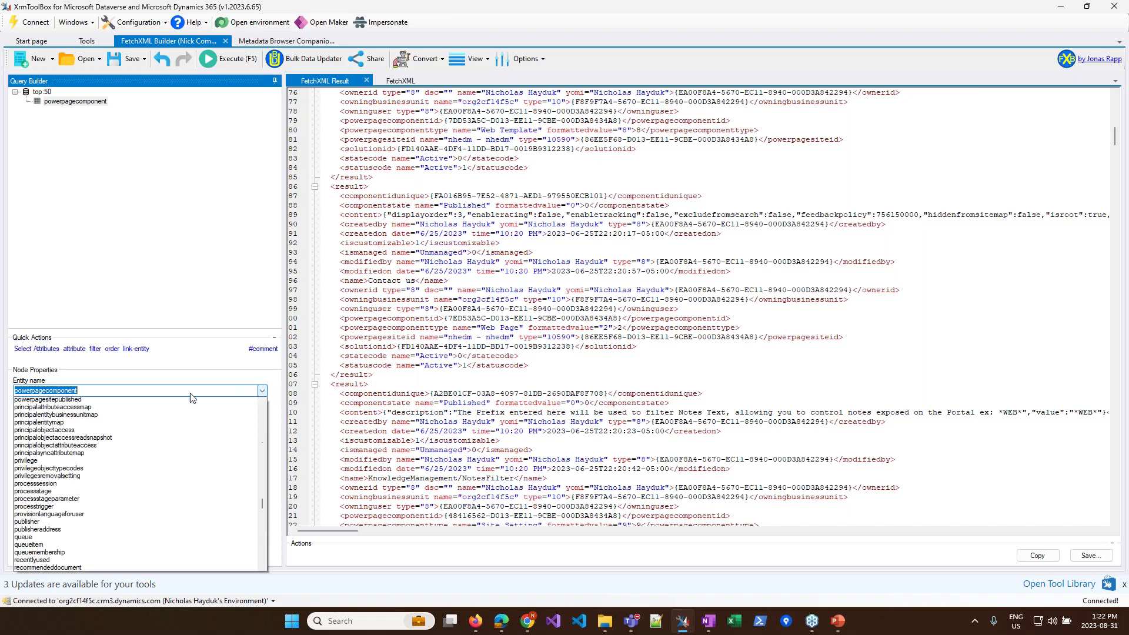
{"action": "type", "text": "mspp_web"}
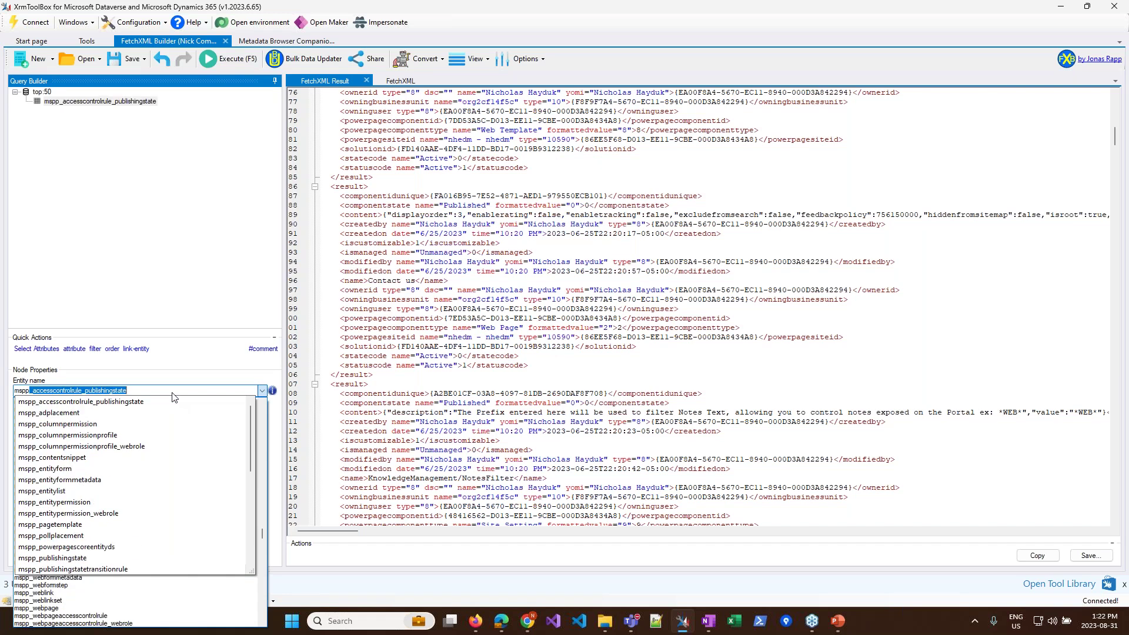
{"action": "type", "text": "page"}
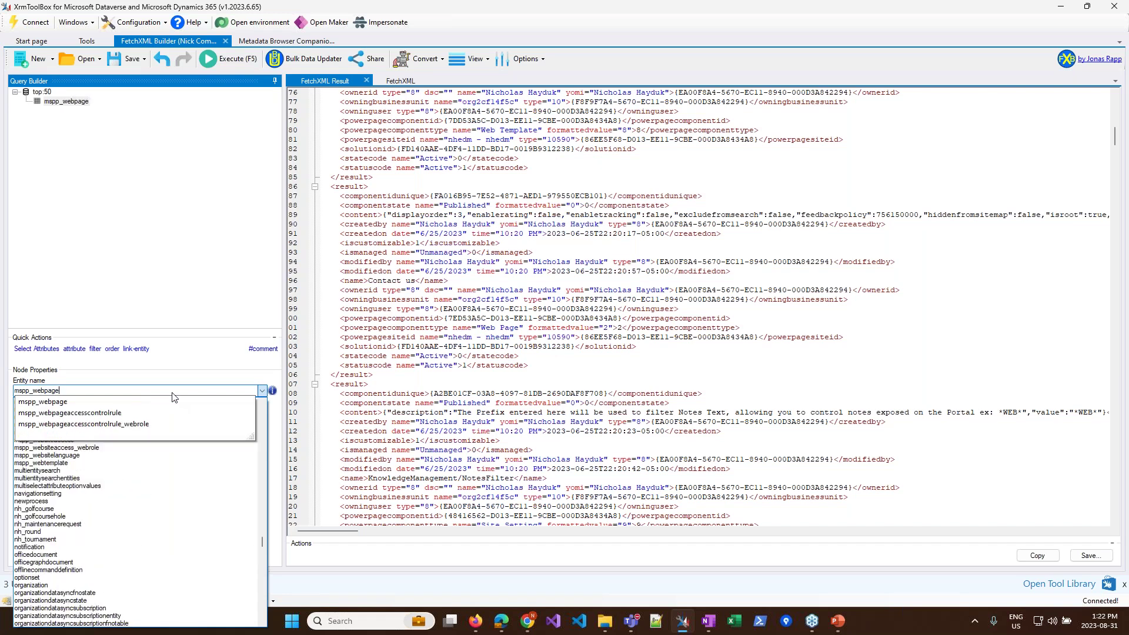
{"action": "key", "text": "Delete"}
{"action": "key", "text": "Delete"}
{"action": "key", "text": "Delete"}
{"action": "key", "text": "Delete"}
{"action": "type", "text": "adx"}
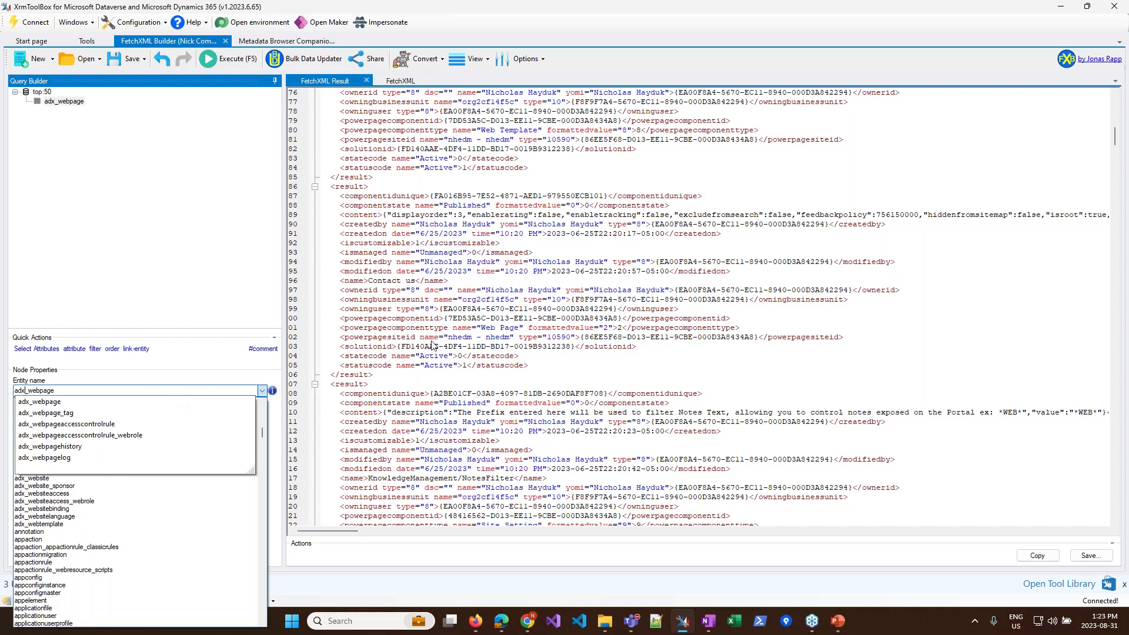
{"action": "key", "text": "Return"}
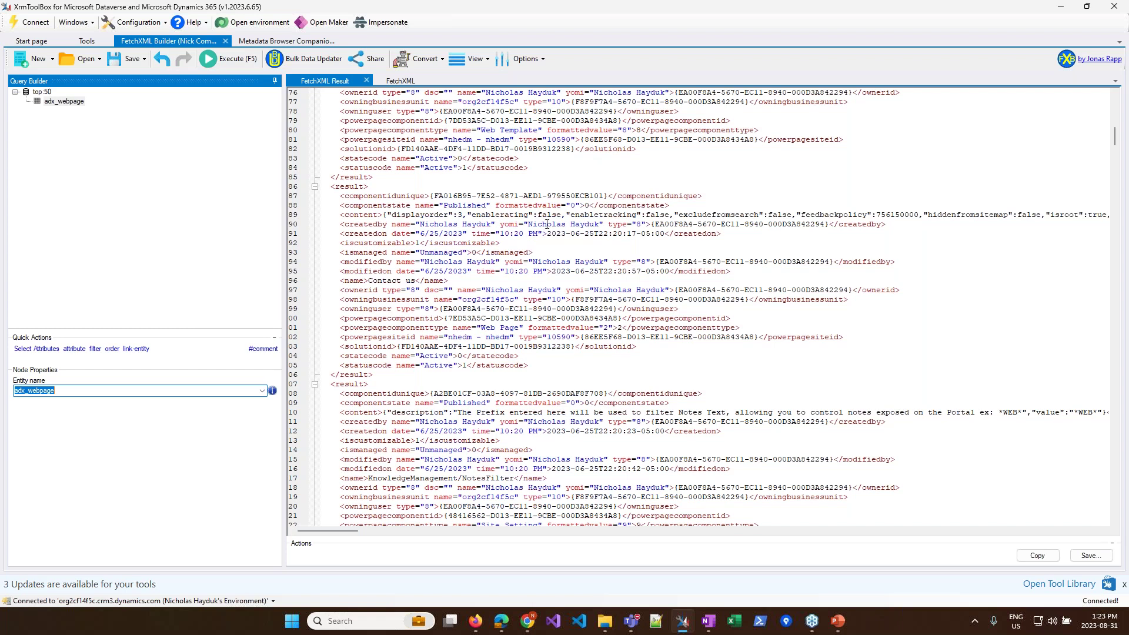
{"action": "left_click", "coordinate": [529, 622]}
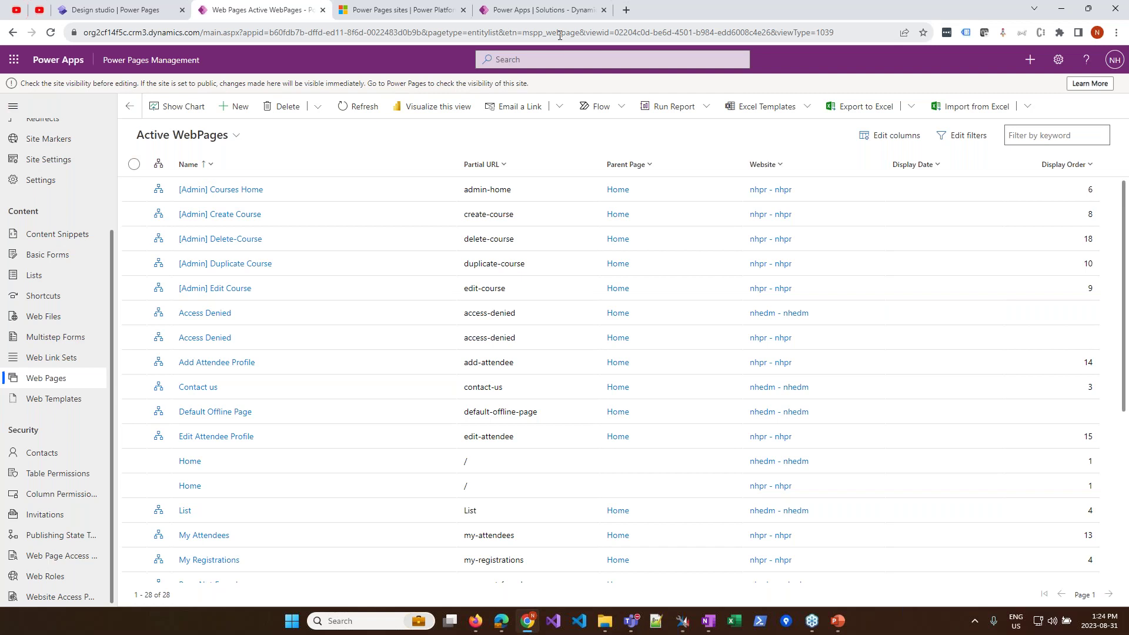
Step: Browse the Security lists, from Invitations and Table Permissions to Website Access Permissions, ending on Active Web Roles
{"action": "left_click", "coordinate": [35, 515]}
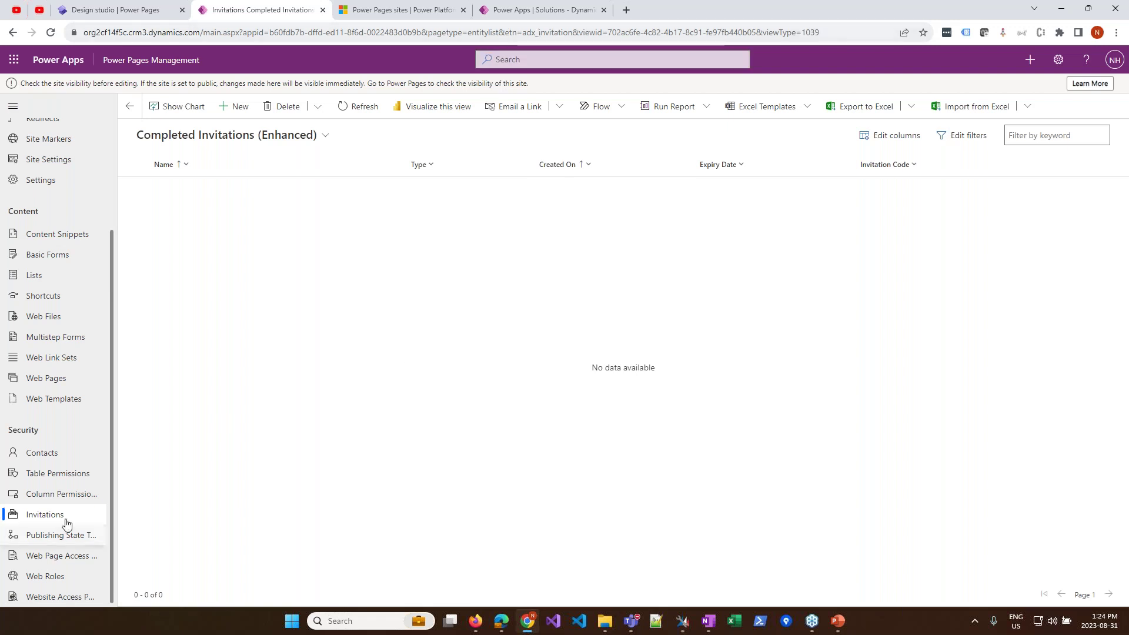
{"action": "left_click", "coordinate": [42, 492]}
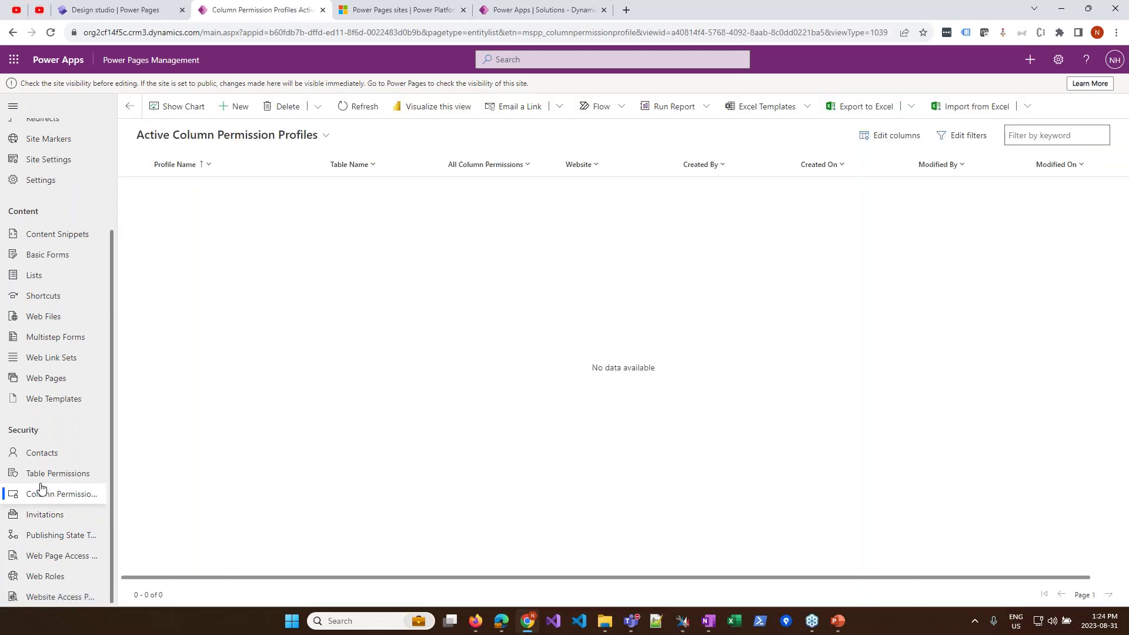
{"action": "left_click", "coordinate": [36, 471]}
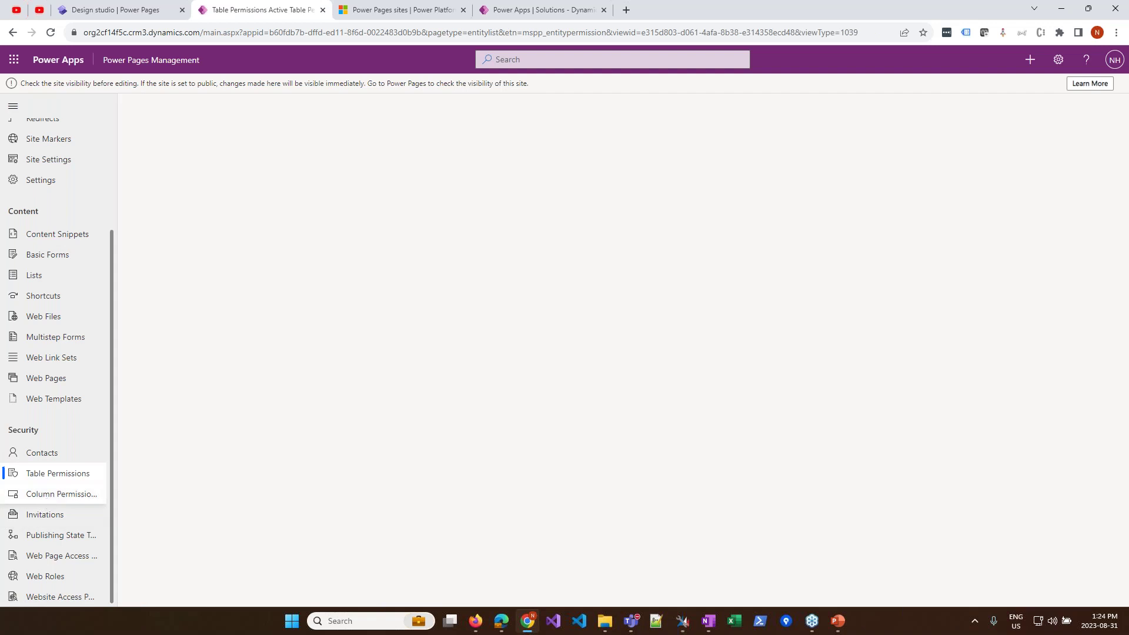
{"action": "left_click", "coordinate": [48, 536]}
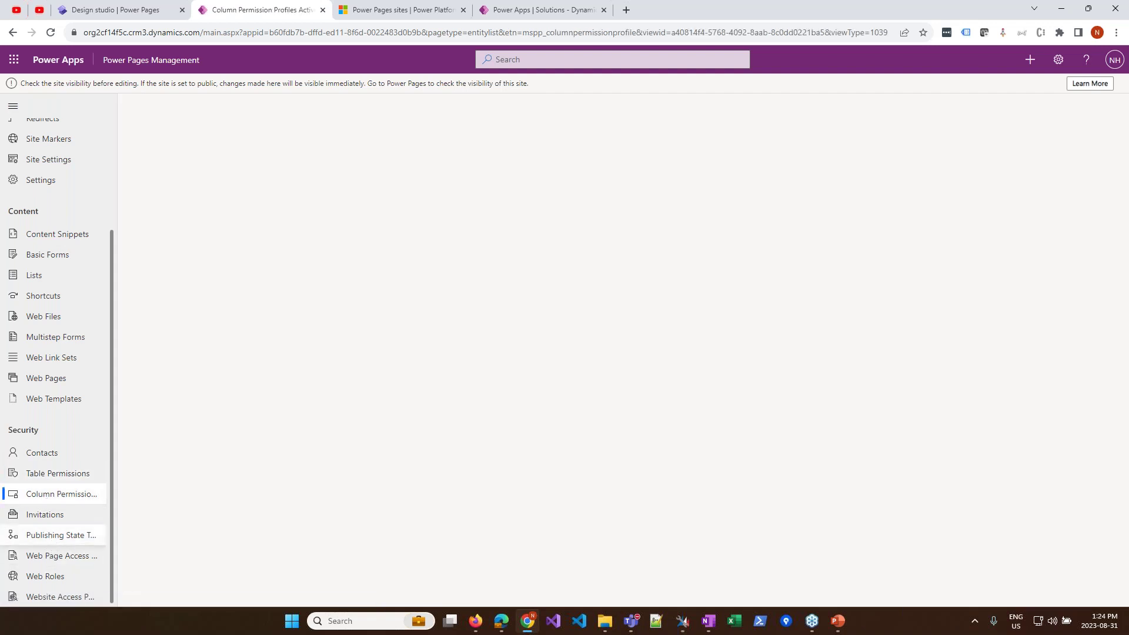
{"action": "left_click", "coordinate": [46, 559]}
{"action": "left_click", "coordinate": [41, 577]}
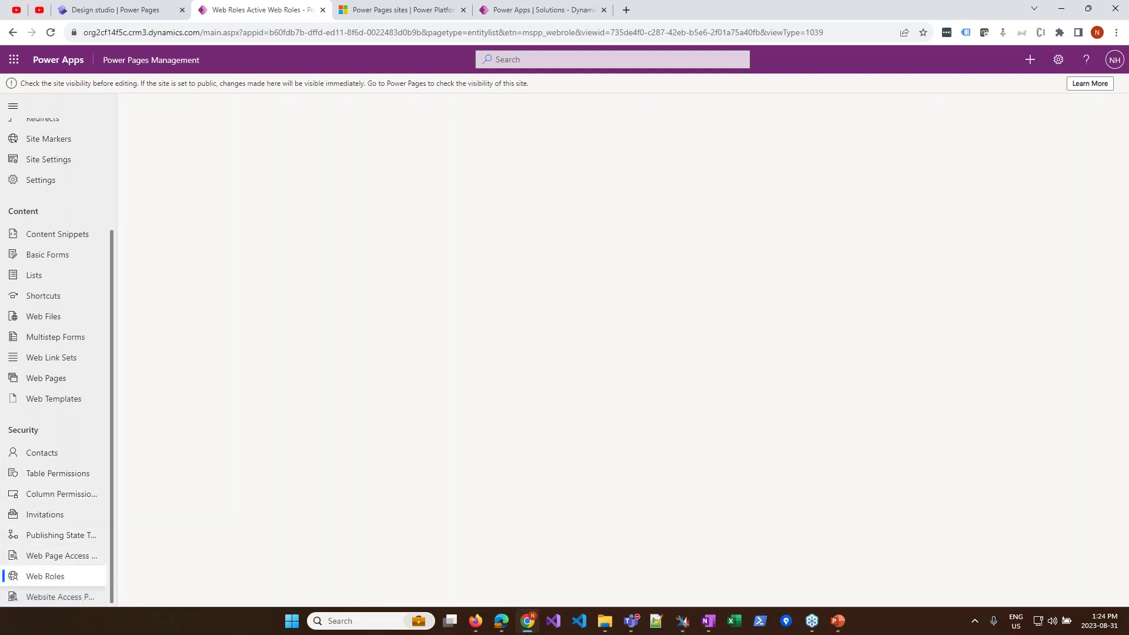
{"action": "left_click", "coordinate": [46, 597]}
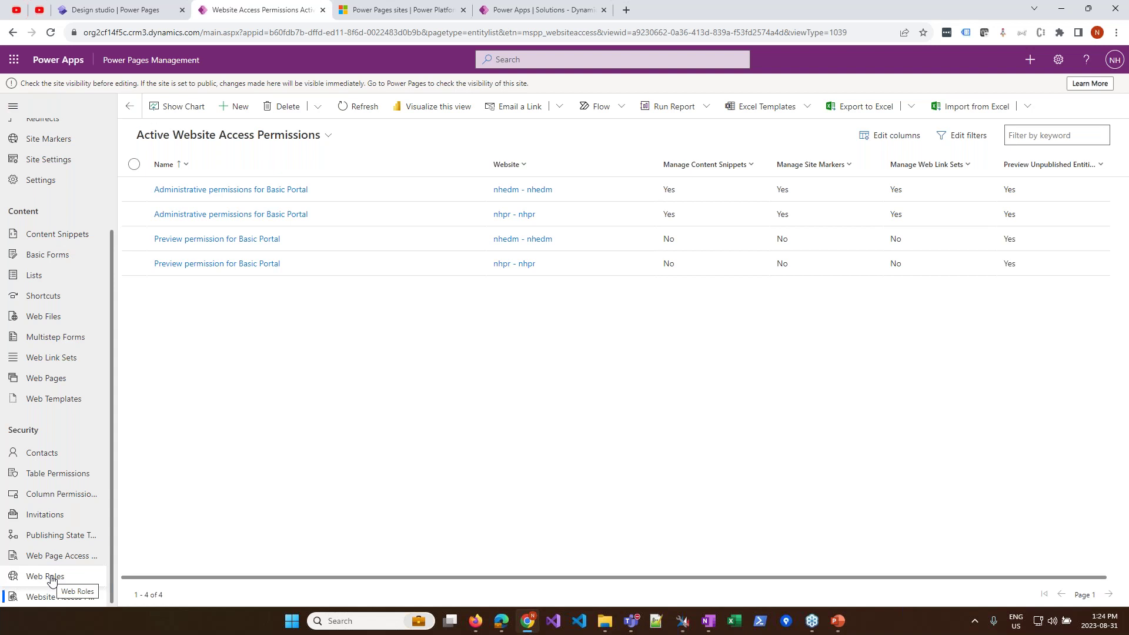
{"action": "left_click", "coordinate": [51, 577]}
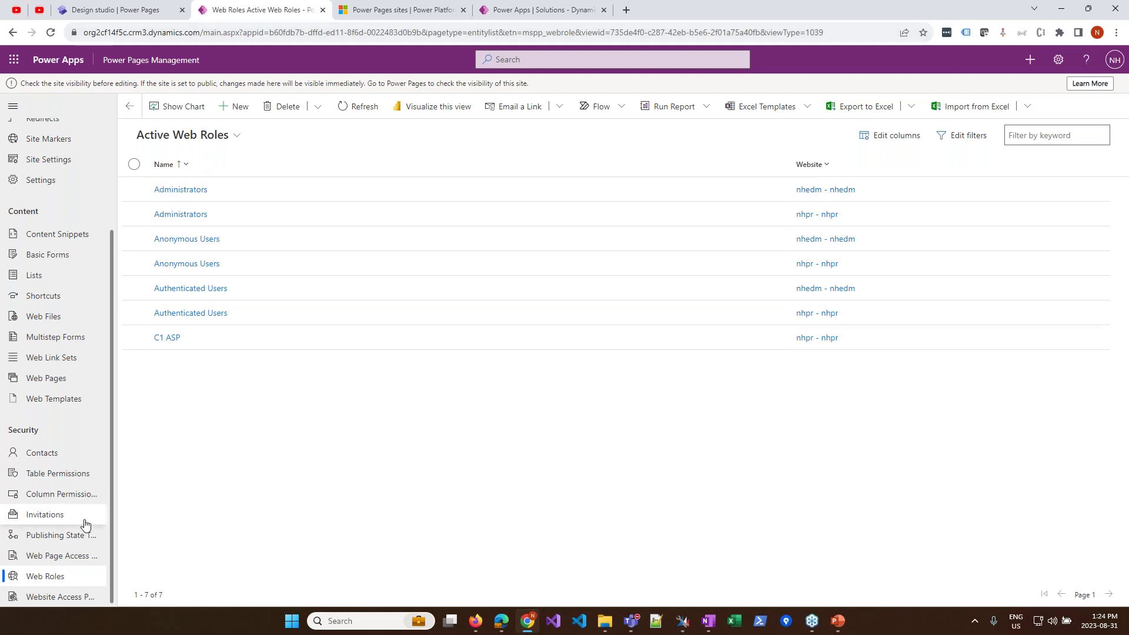
{"action": "scroll", "coordinate": [81, 520], "scroll_direction": "up", "scroll_amount": 3}
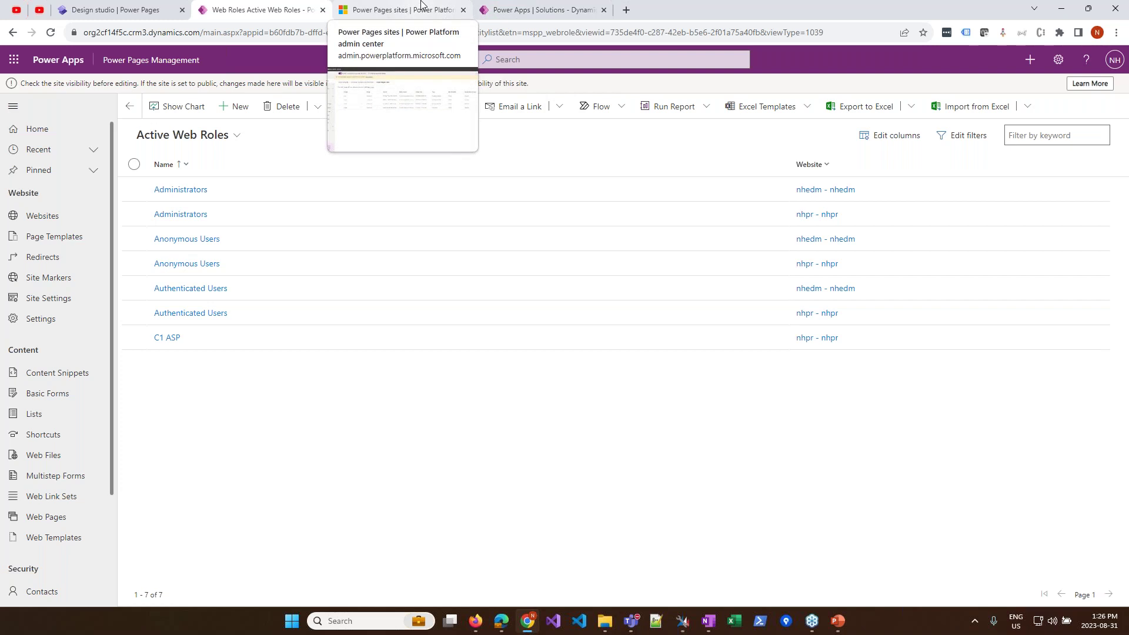
Step: Go back to all solutions in Power Apps and open the NH Golf solution
{"action": "left_click", "coordinate": [562, 7]}
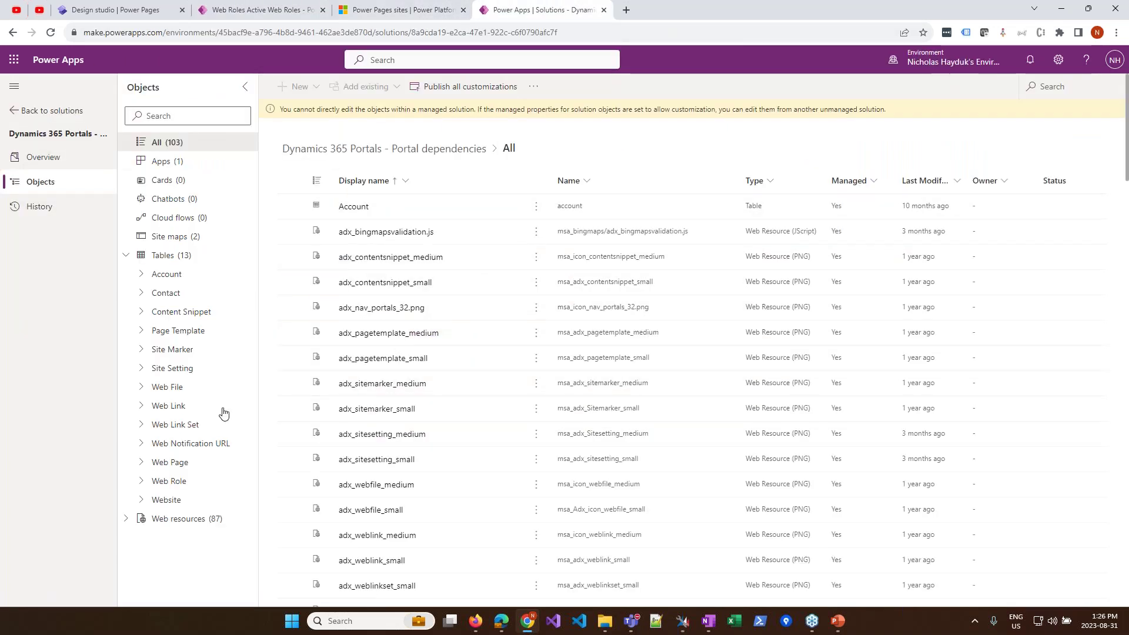
{"action": "left_click", "coordinate": [59, 110]}
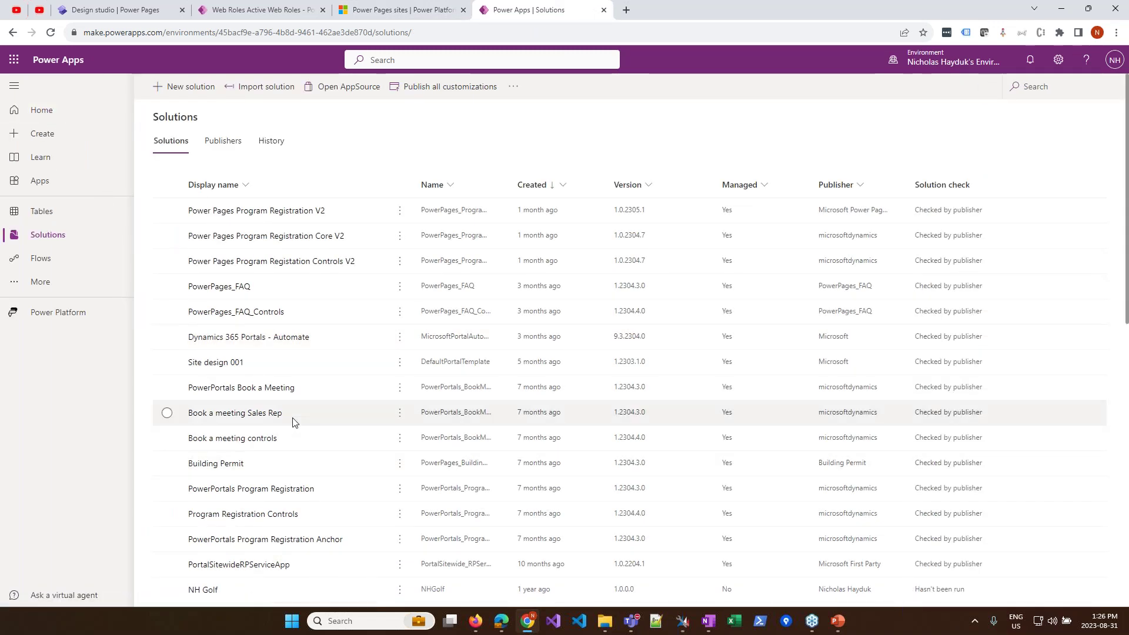
{"action": "scroll", "coordinate": [322, 301], "scroll_direction": "down", "scroll_amount": 2}
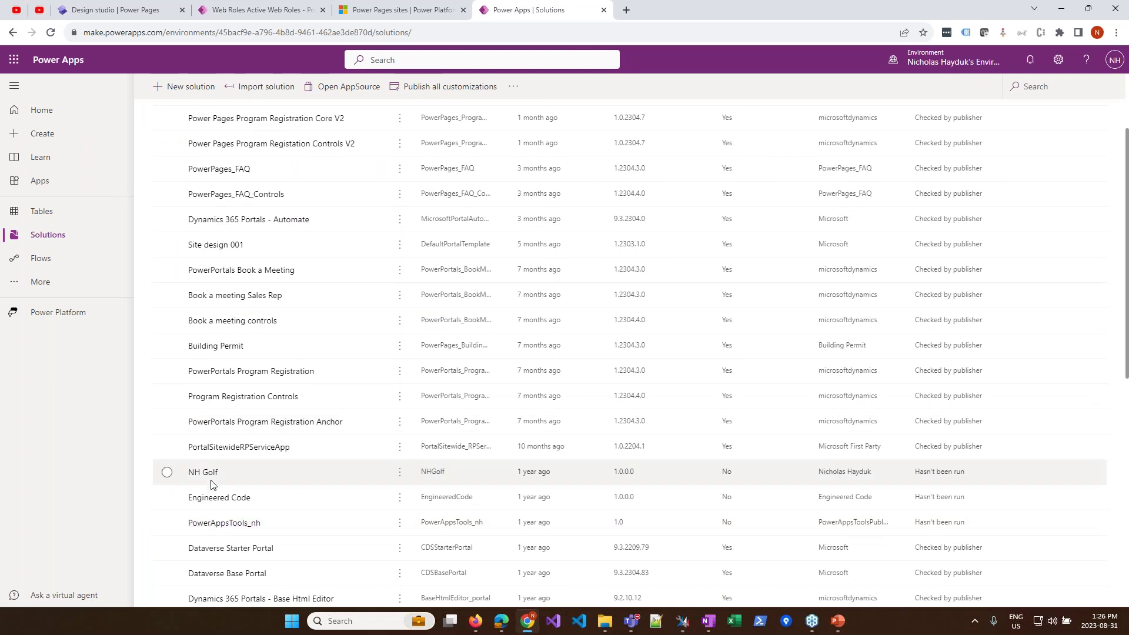
{"action": "left_click", "coordinate": [201, 474]}
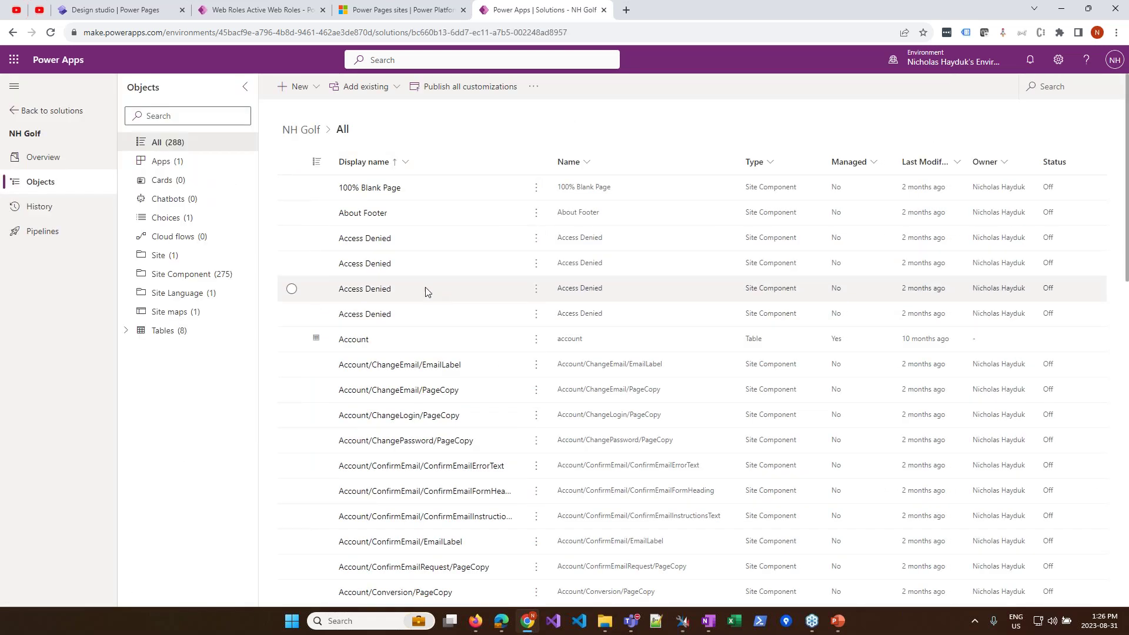
{"action": "scroll", "coordinate": [426, 292], "scroll_direction": "down", "scroll_amount": 5}
{"action": "scroll", "coordinate": [412, 276], "scroll_direction": "down", "scroll_amount": 2}
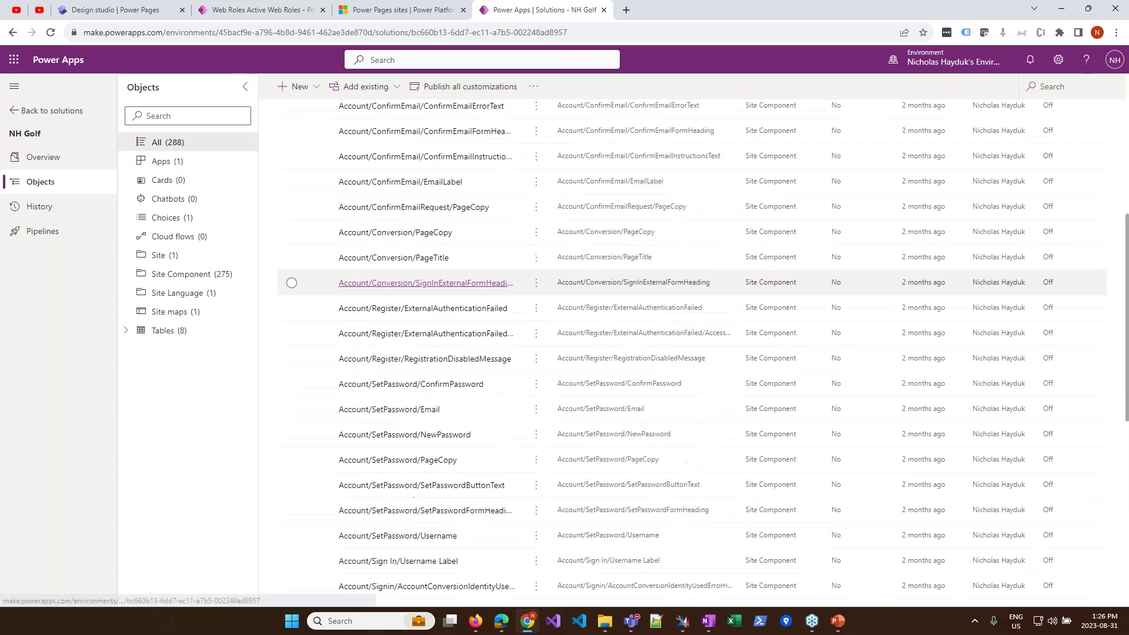
{"action": "scroll", "coordinate": [412, 277], "scroll_direction": "up", "scroll_amount": 7}
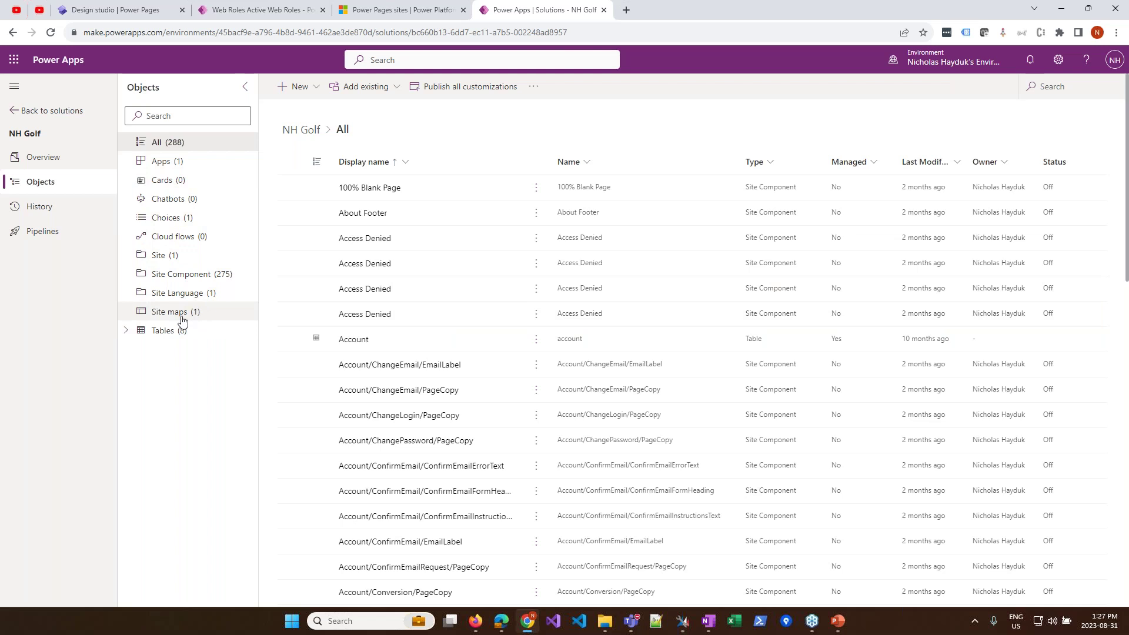
Step: Filter the solution by Site, Site Language, then Site Component to list its 275 components
{"action": "left_click", "coordinate": [157, 256]}
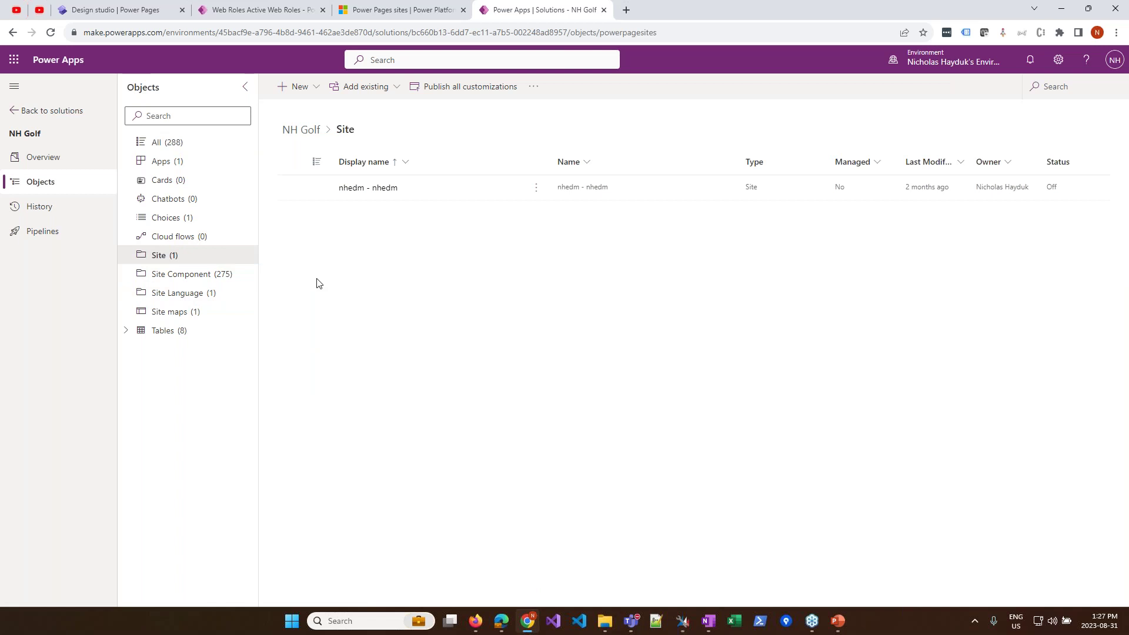
{"action": "left_click", "coordinate": [178, 276]}
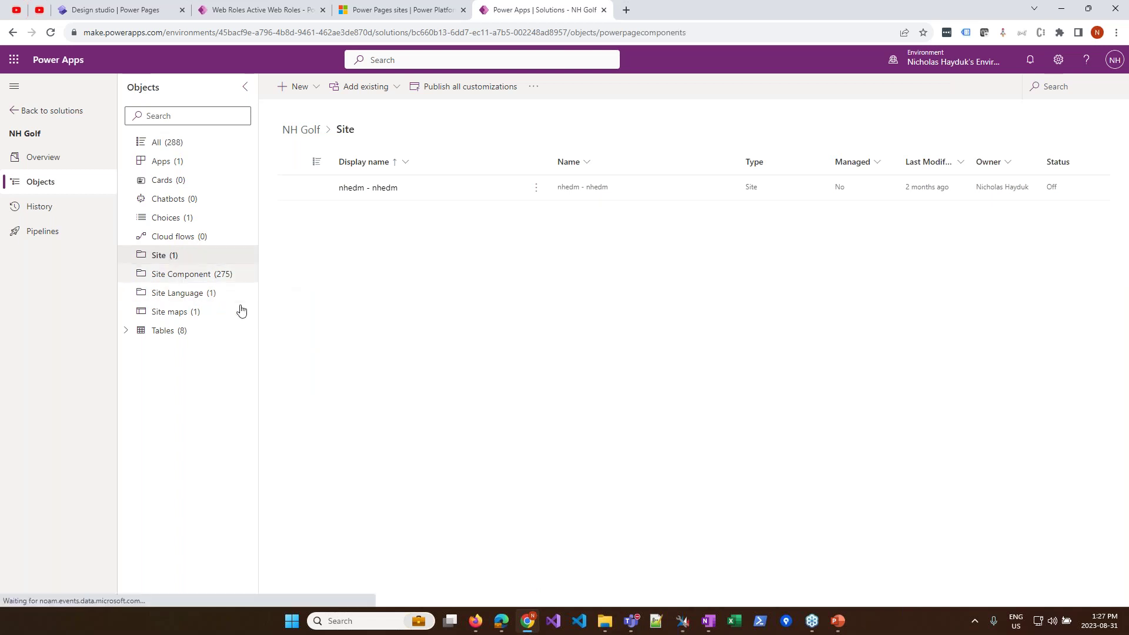
{"action": "left_click", "coordinate": [199, 294]}
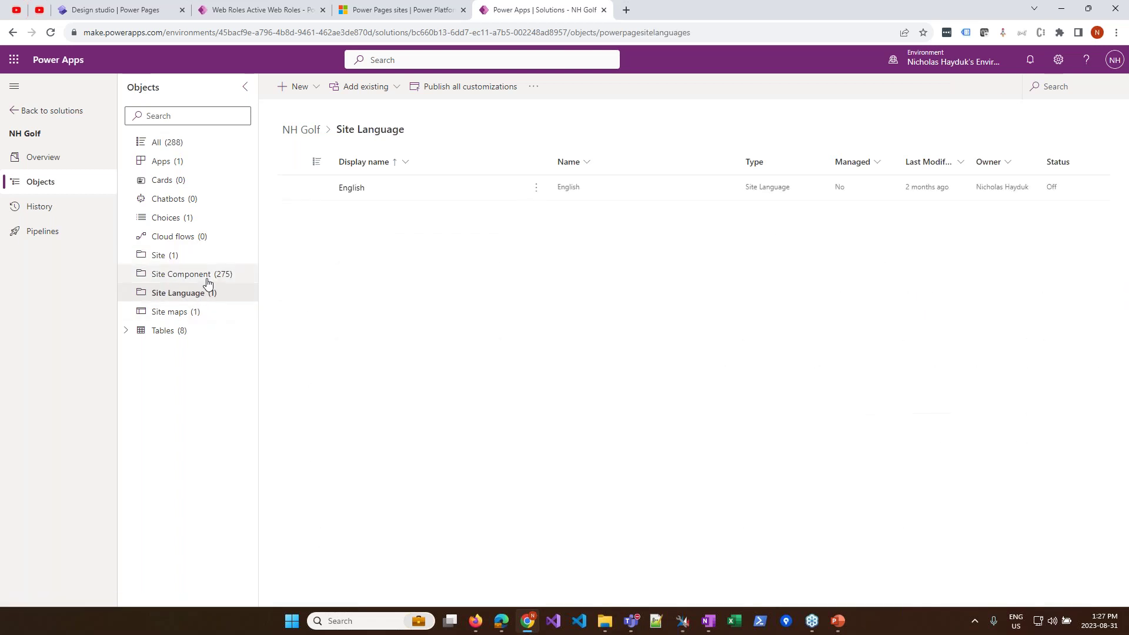
{"action": "left_click", "coordinate": [207, 280]}
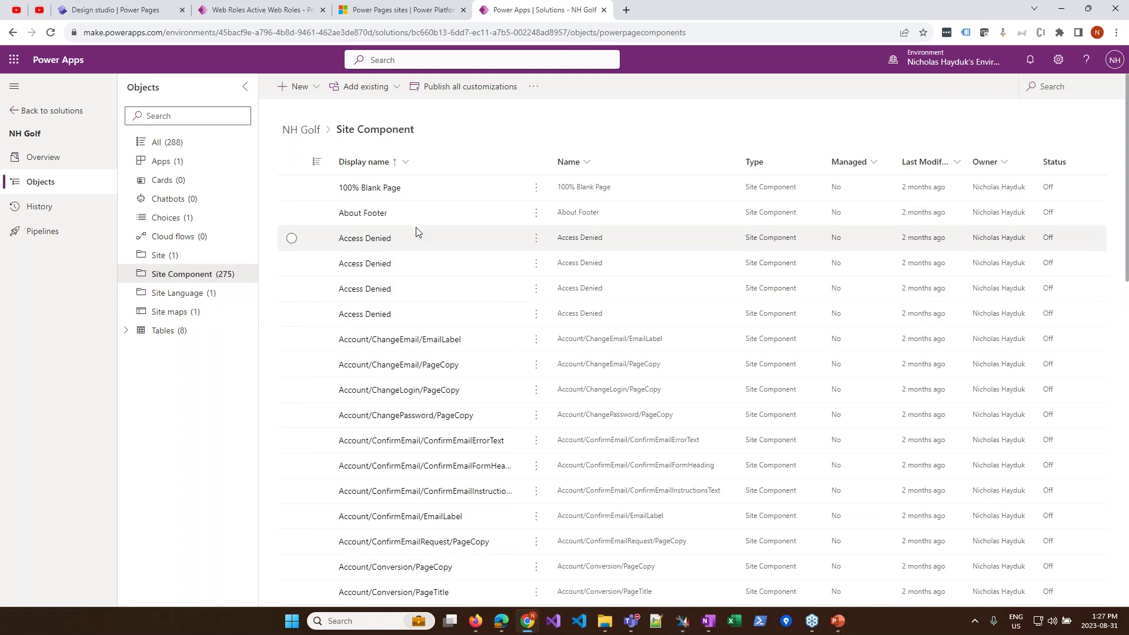
{"action": "scroll", "coordinate": [415, 232], "scroll_direction": "down", "scroll_amount": 1}
{"action": "scroll", "coordinate": [416, 232], "scroll_direction": "down", "scroll_amount": 15}
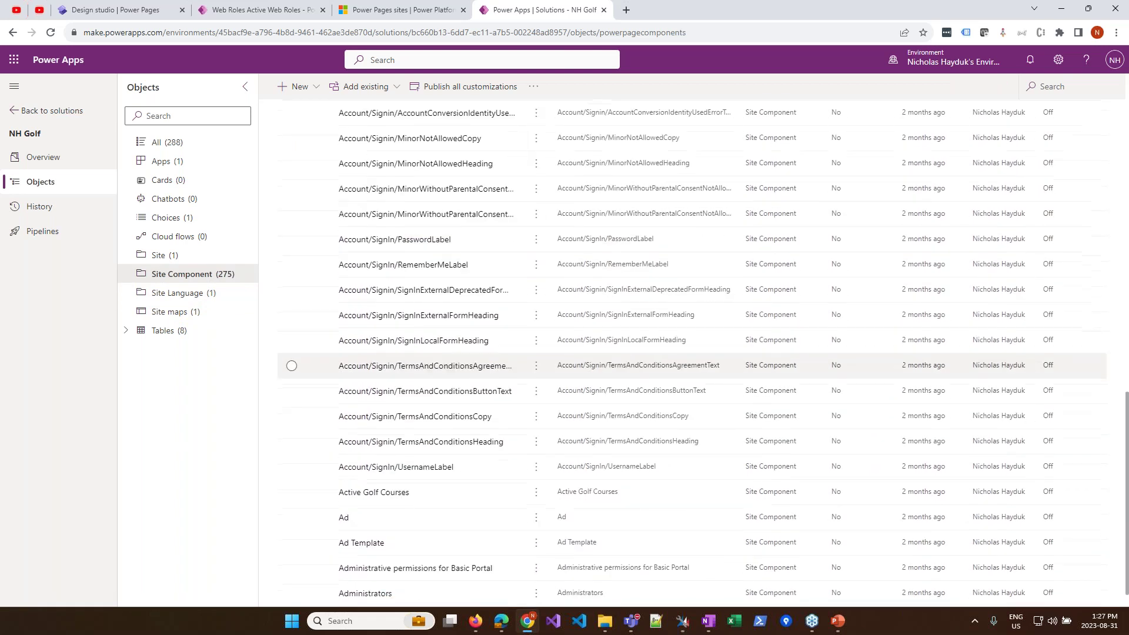
{"action": "scroll", "coordinate": [379, 400], "scroll_direction": "up", "scroll_amount": 15}
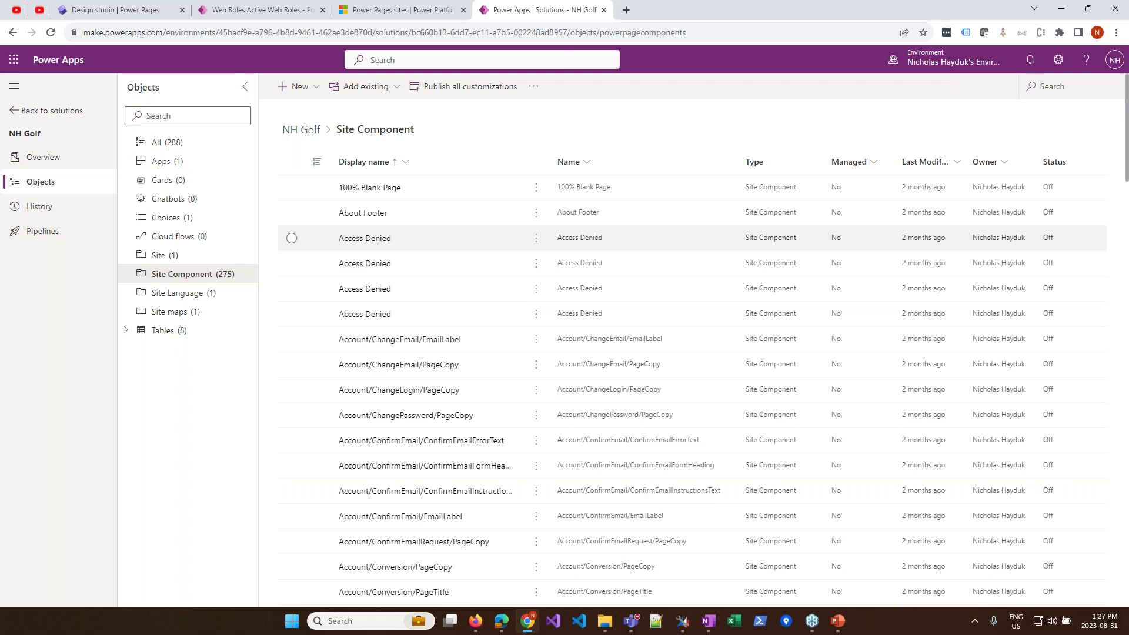
Step: Tick 100% Blank Page, About Footer and both Access Denied components, then scroll the list
{"action": "left_click", "coordinate": [291, 187]}
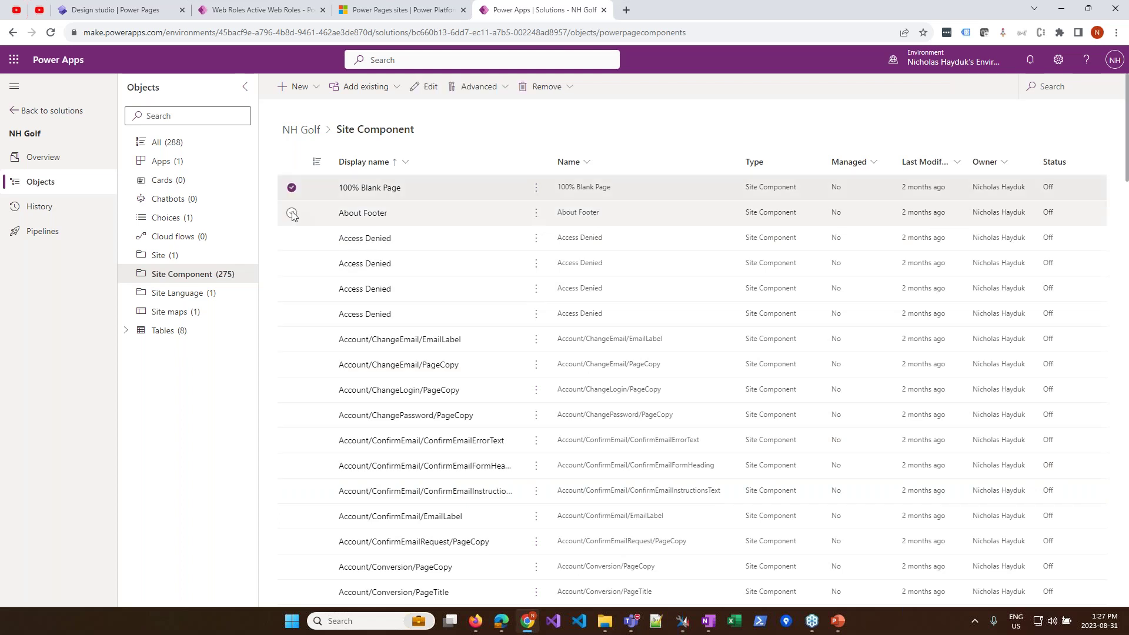
{"action": "left_click", "coordinate": [292, 213]}
{"action": "left_click", "coordinate": [291, 237]}
{"action": "left_click", "coordinate": [292, 263]}
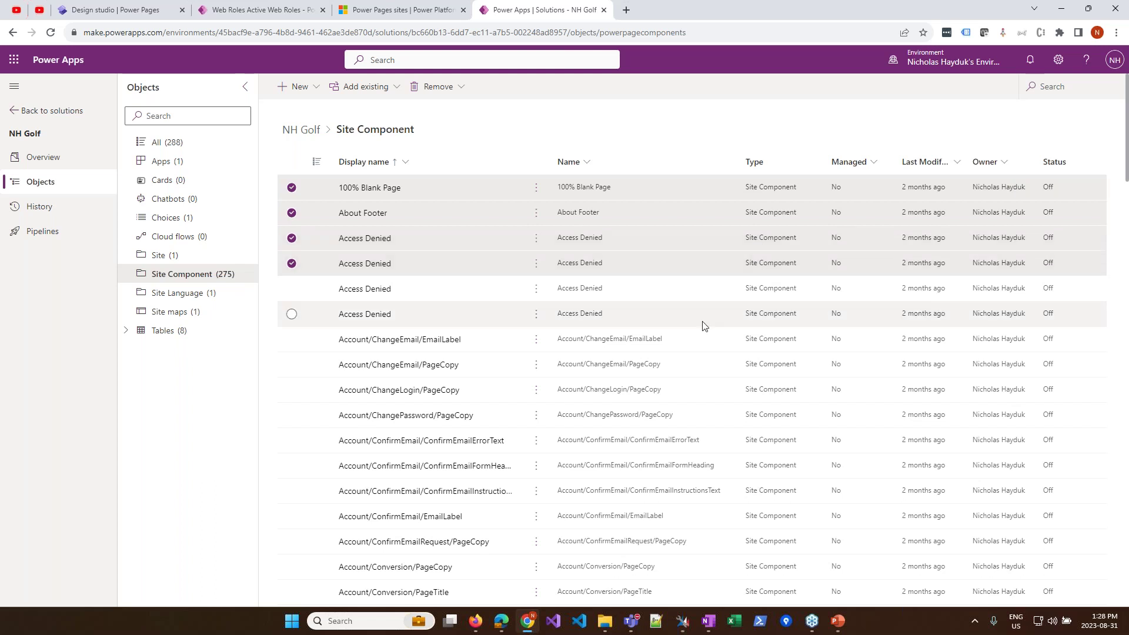
{"action": "scroll", "coordinate": [705, 326], "scroll_direction": "down", "scroll_amount": 15}
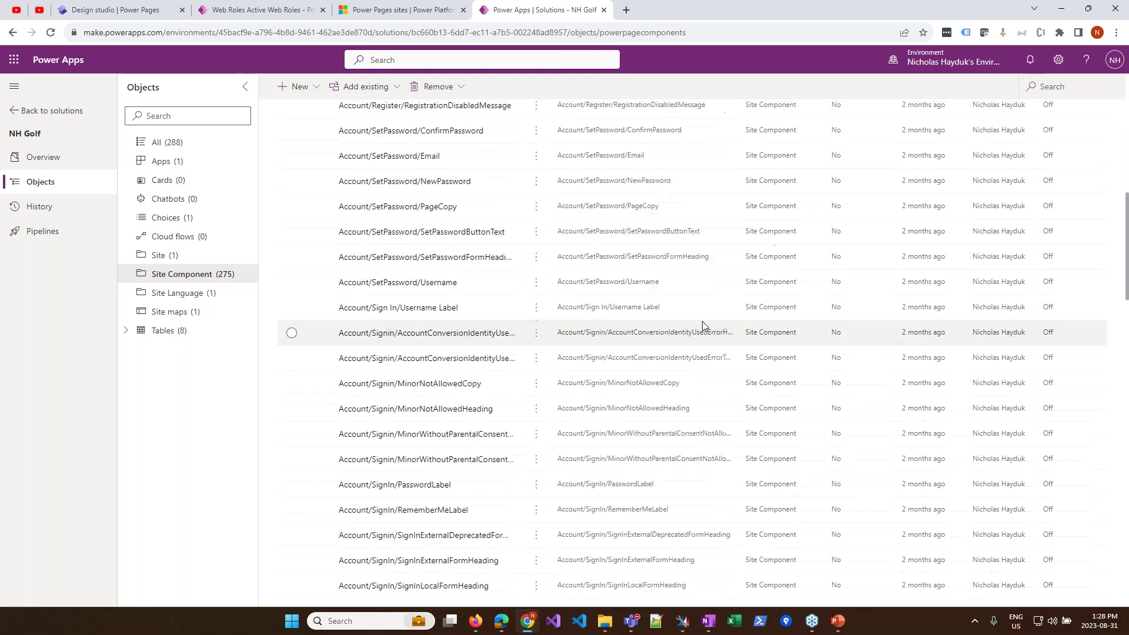
{"action": "scroll", "coordinate": [702, 326], "scroll_direction": "down", "scroll_amount": 10}
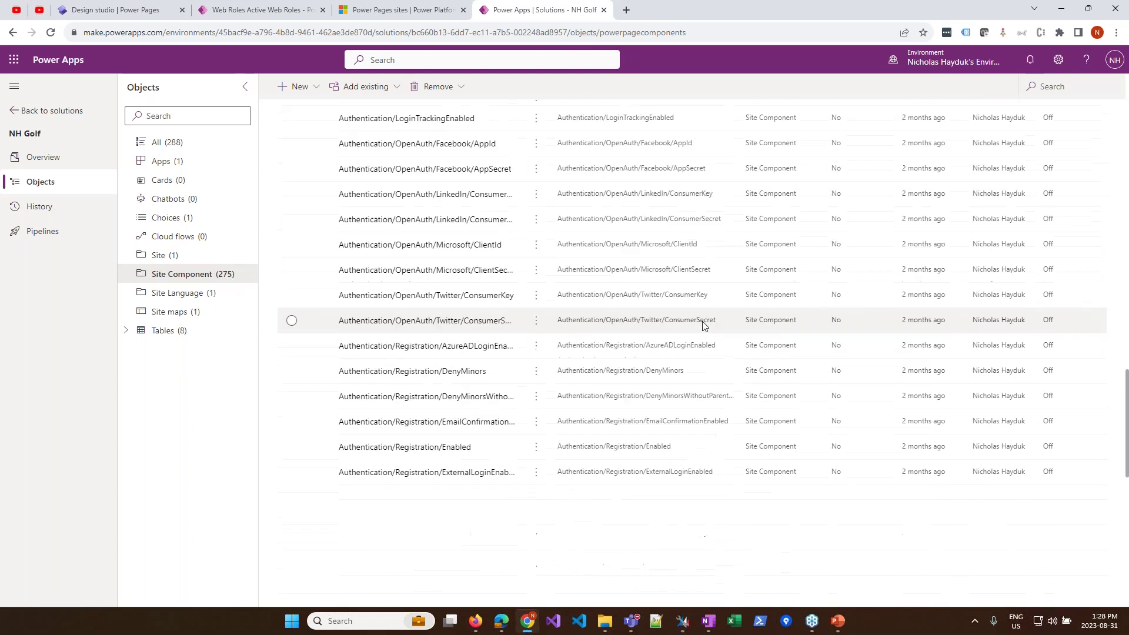
{"action": "scroll", "coordinate": [705, 326], "scroll_direction": "up", "scroll_amount": 20}
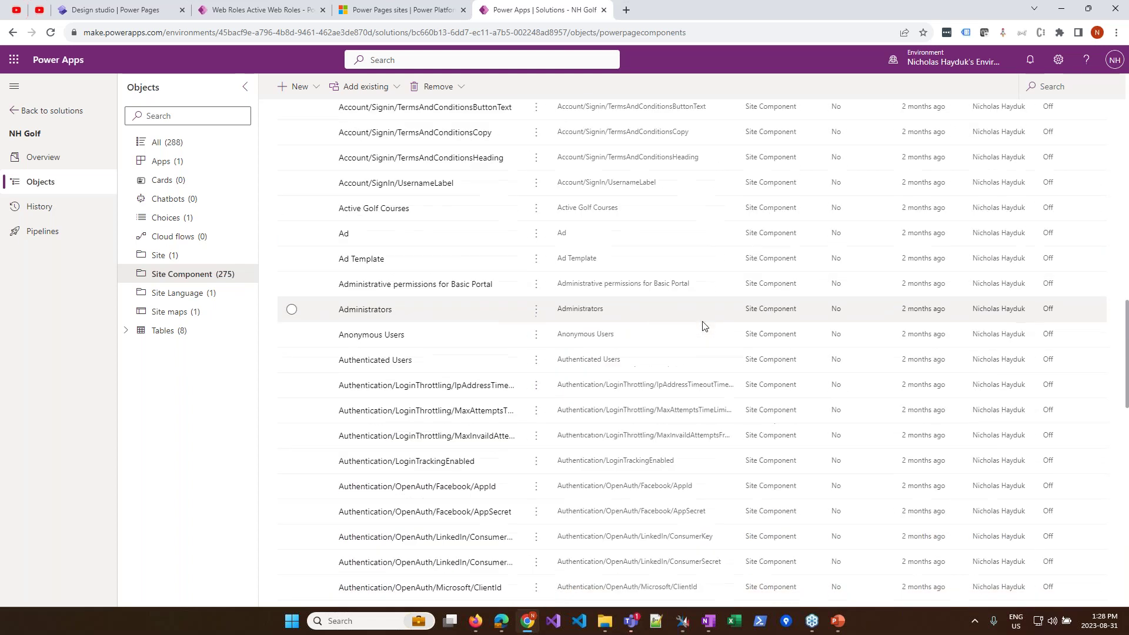
{"action": "scroll", "coordinate": [704, 326], "scroll_direction": "down", "scroll_amount": 20}
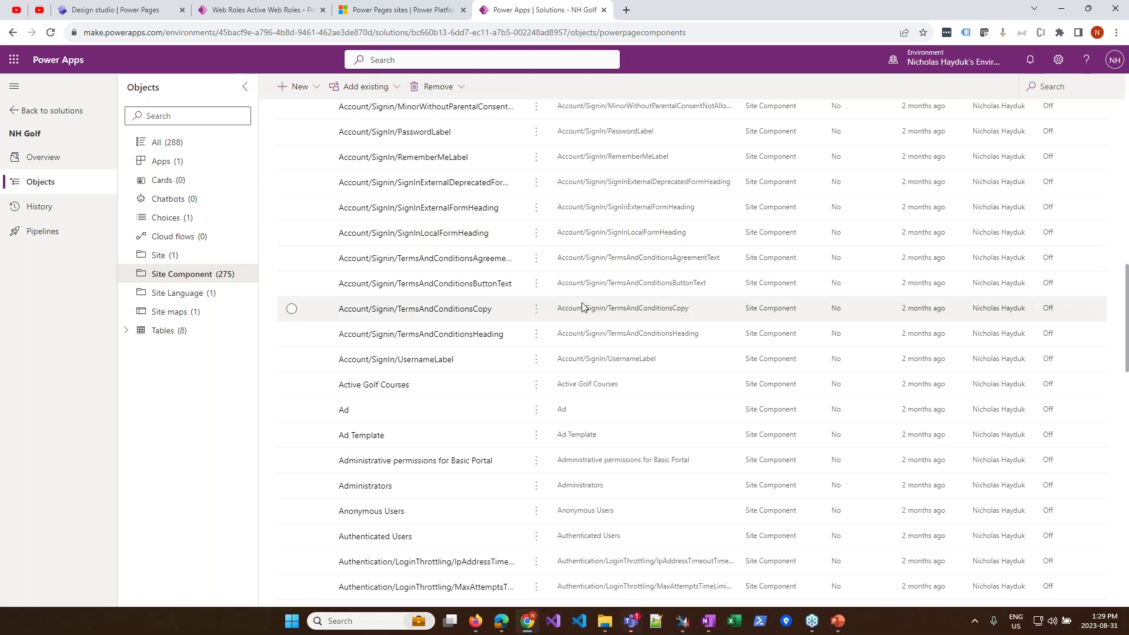
{"action": "scroll", "coordinate": [582, 306], "scroll_direction": "up", "scroll_amount": 15}
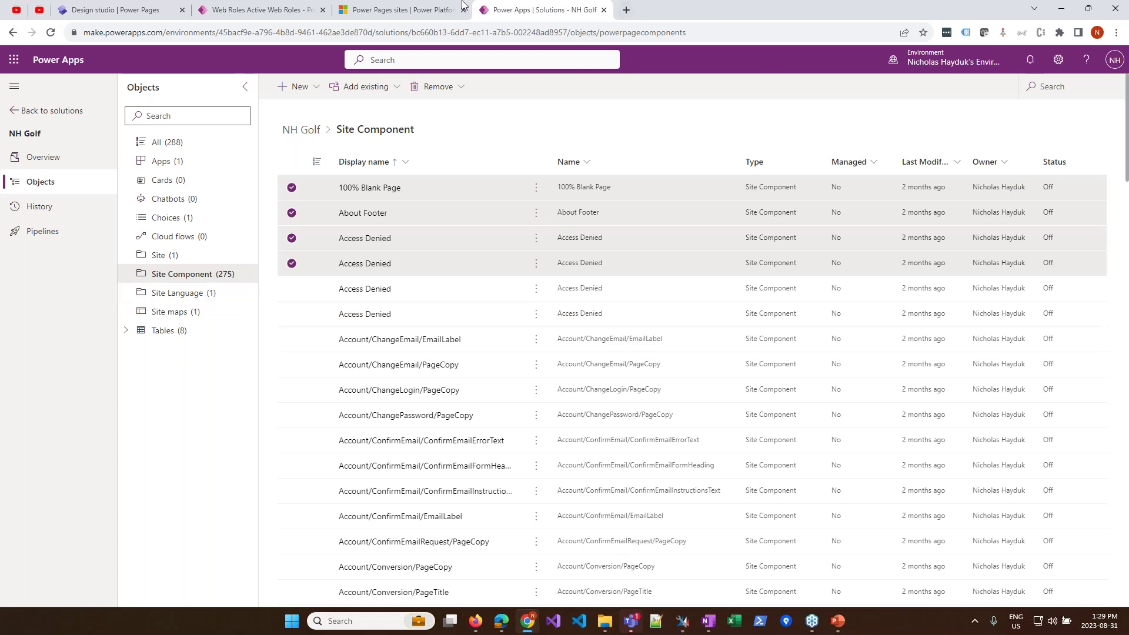
Step: Open the Power Pages maker site (make.powerpages) in a new browser page
{"action": "left_click", "coordinate": [423, 7]}
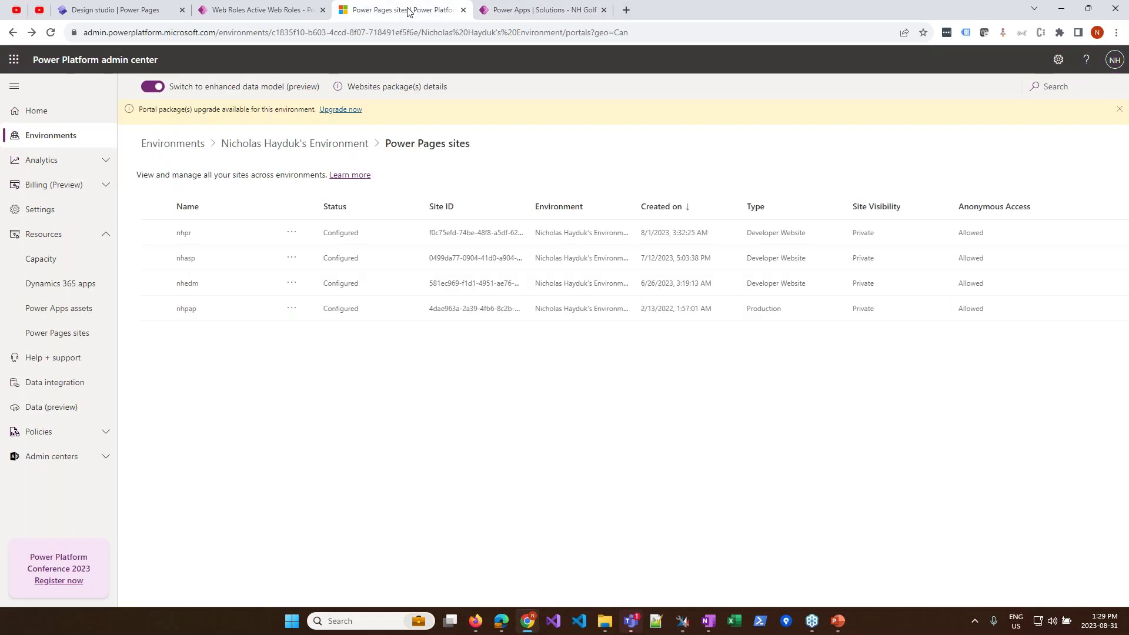
{"action": "left_click", "coordinate": [627, 12]}
{"action": "type", "text": "make."}
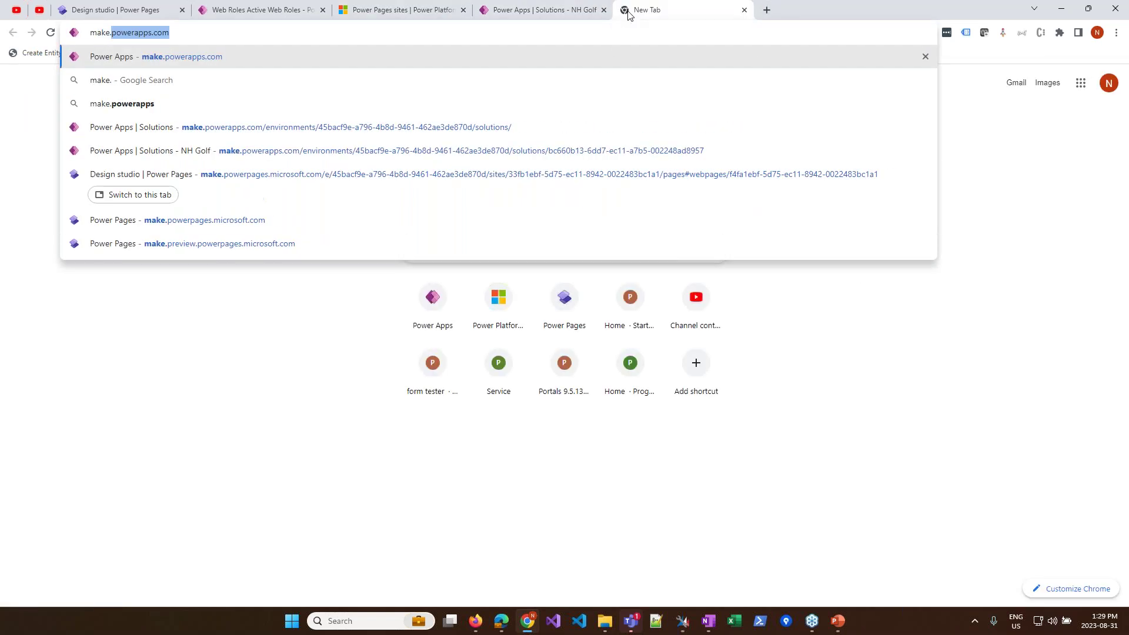
{"action": "type", "text": "powerpages"}
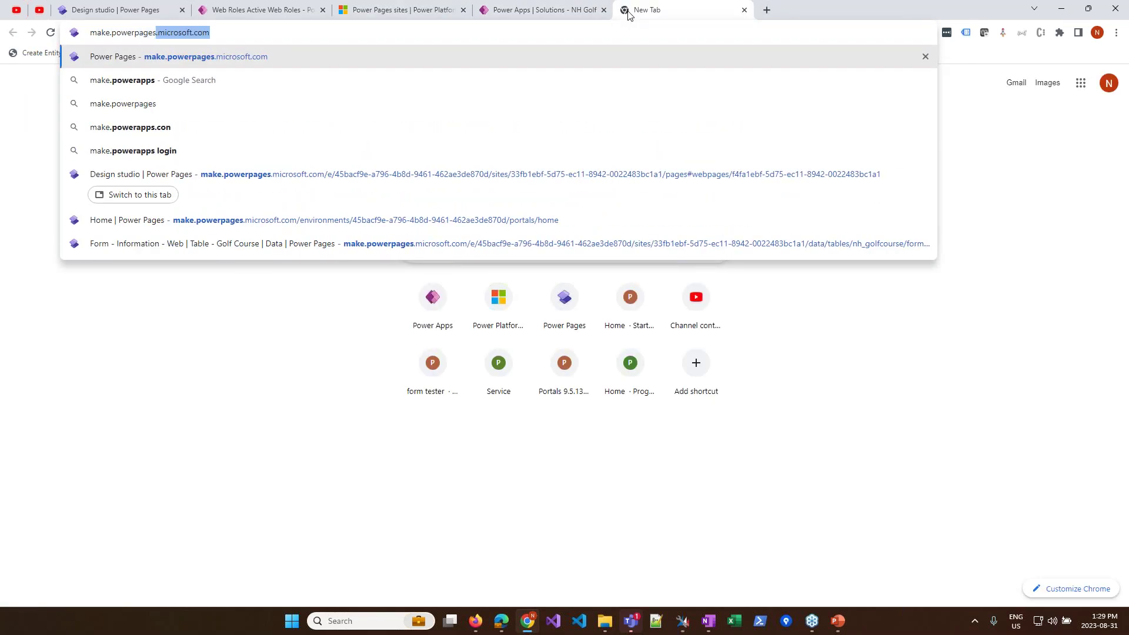
{"action": "key", "text": "Return"}
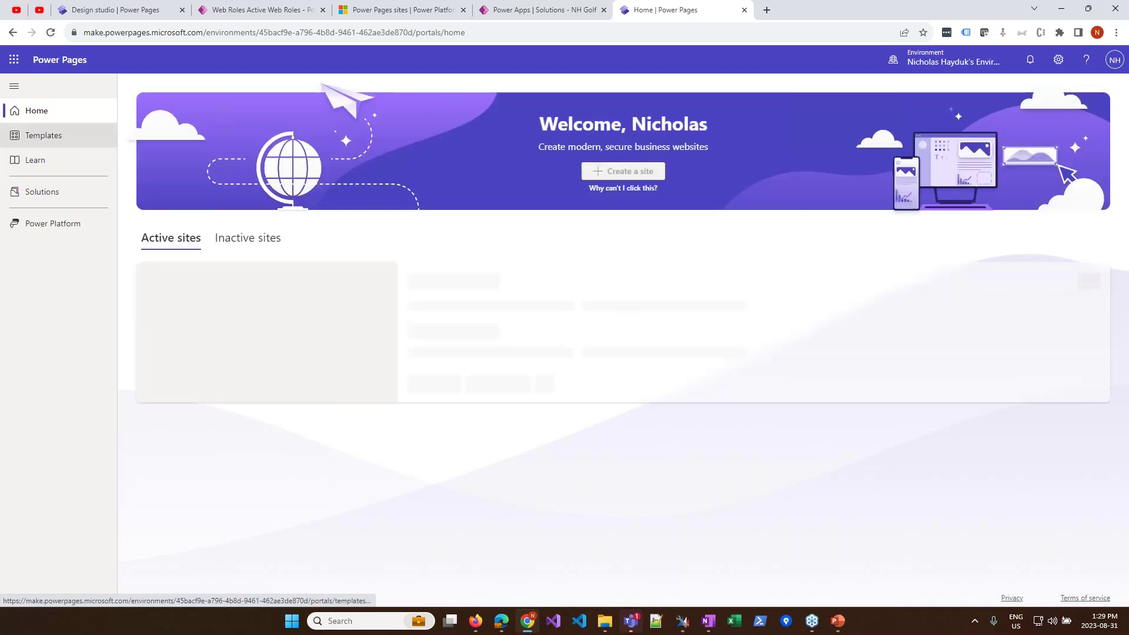
Step: Preview the Blank page site template, cancel the preview, and open a new browser tab
{"action": "left_click", "coordinate": [33, 140]}
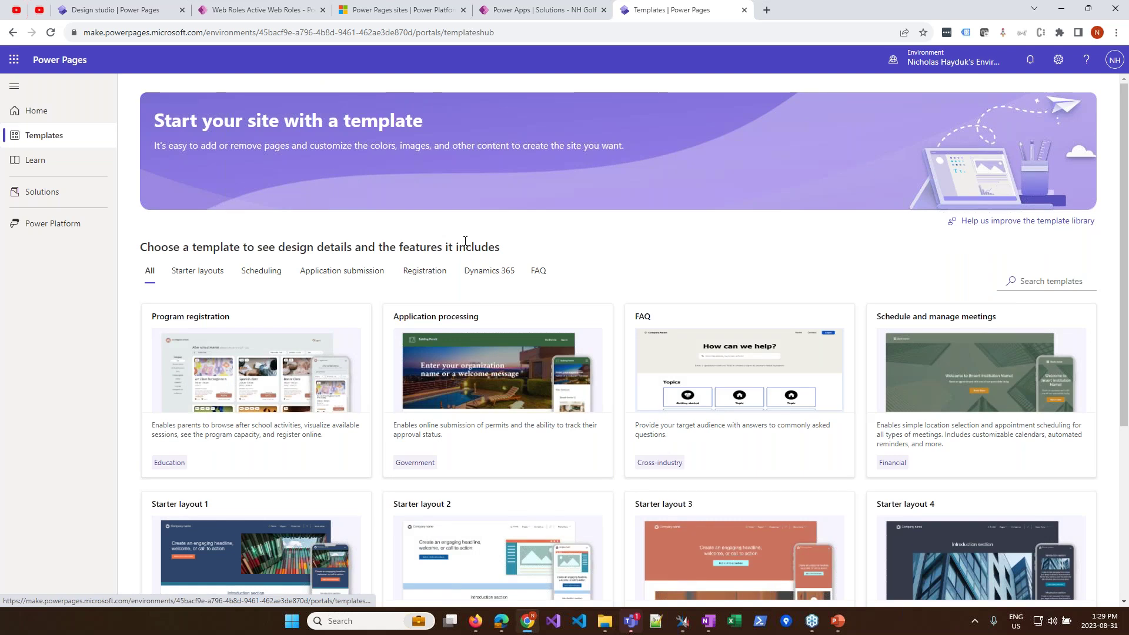
{"action": "scroll", "coordinate": [465, 241], "scroll_direction": "down", "scroll_amount": 5}
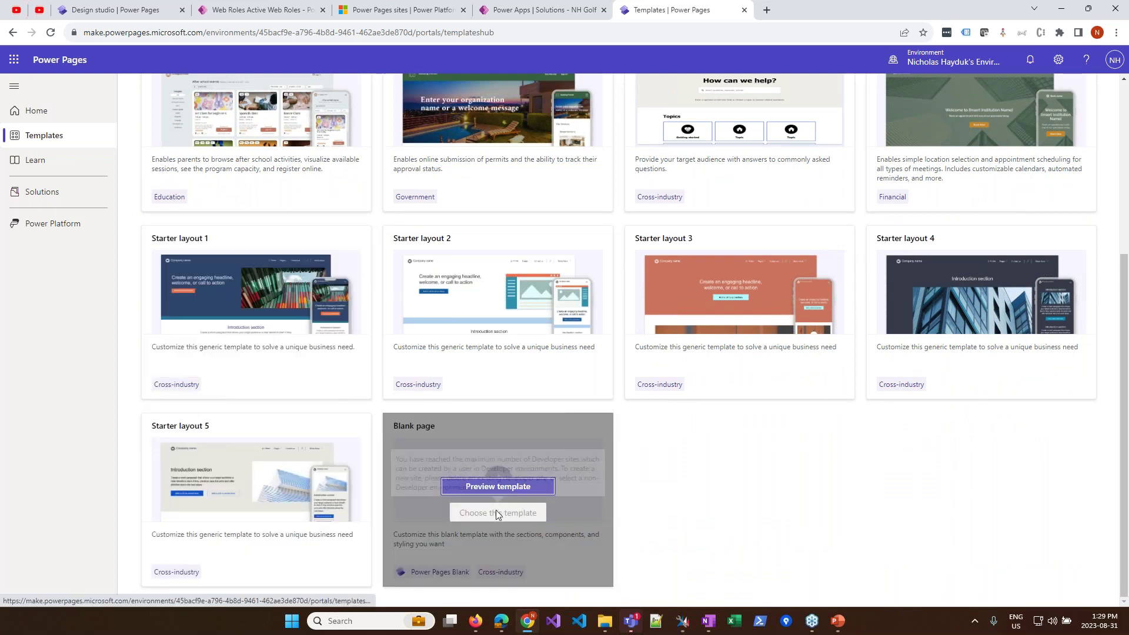
{"action": "key", "text": "Return"}
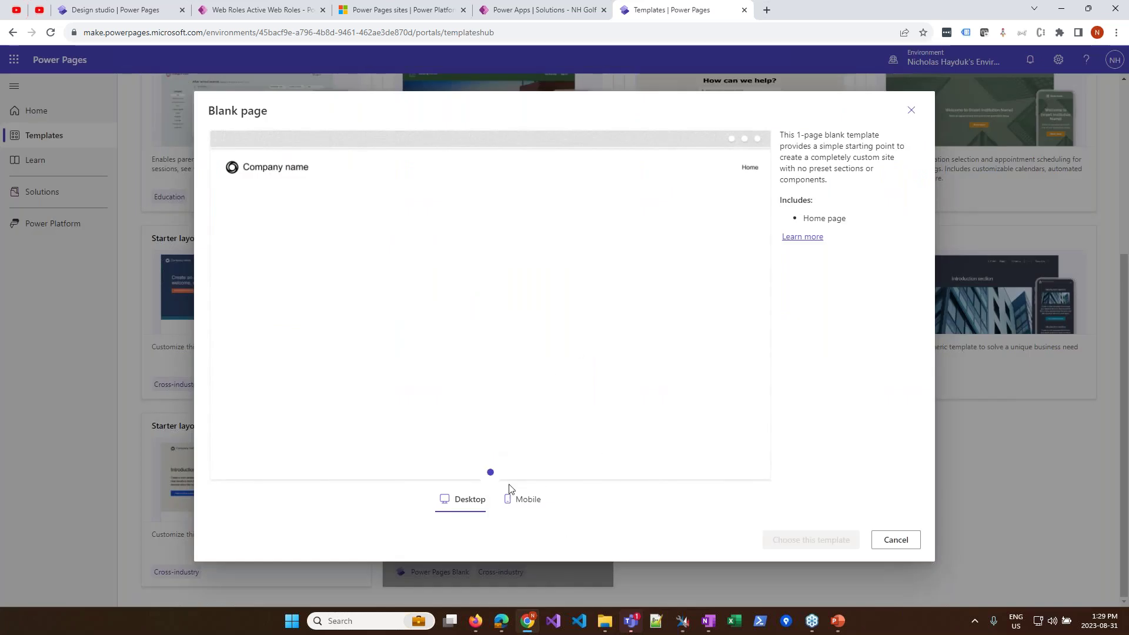
{"action": "left_click", "coordinate": [889, 540]}
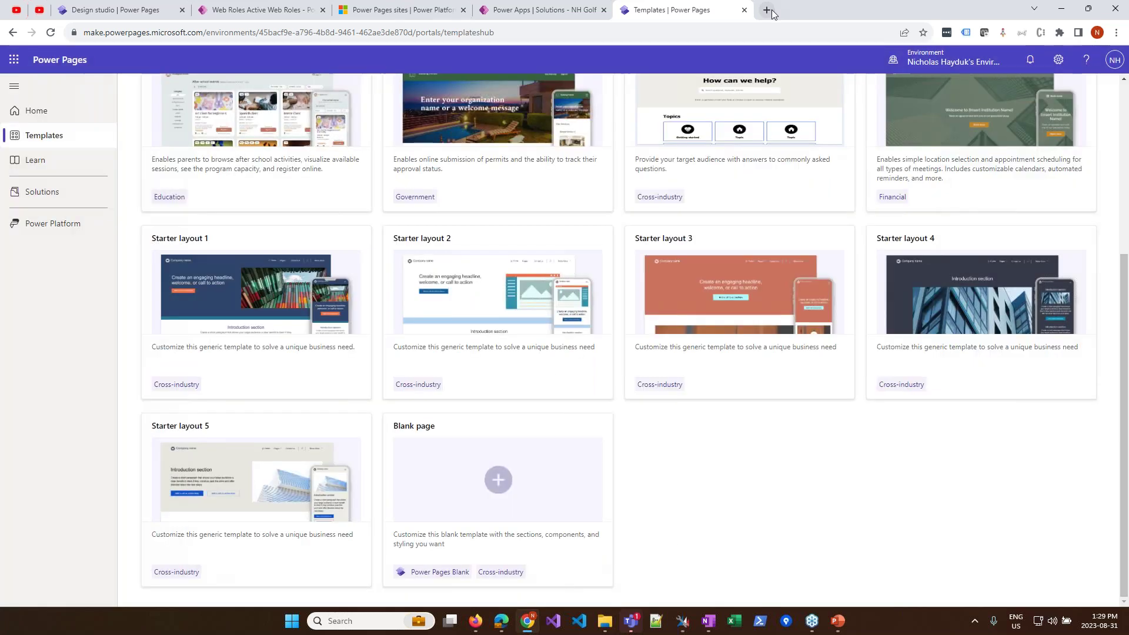
{"action": "left_click", "coordinate": [767, 10]}
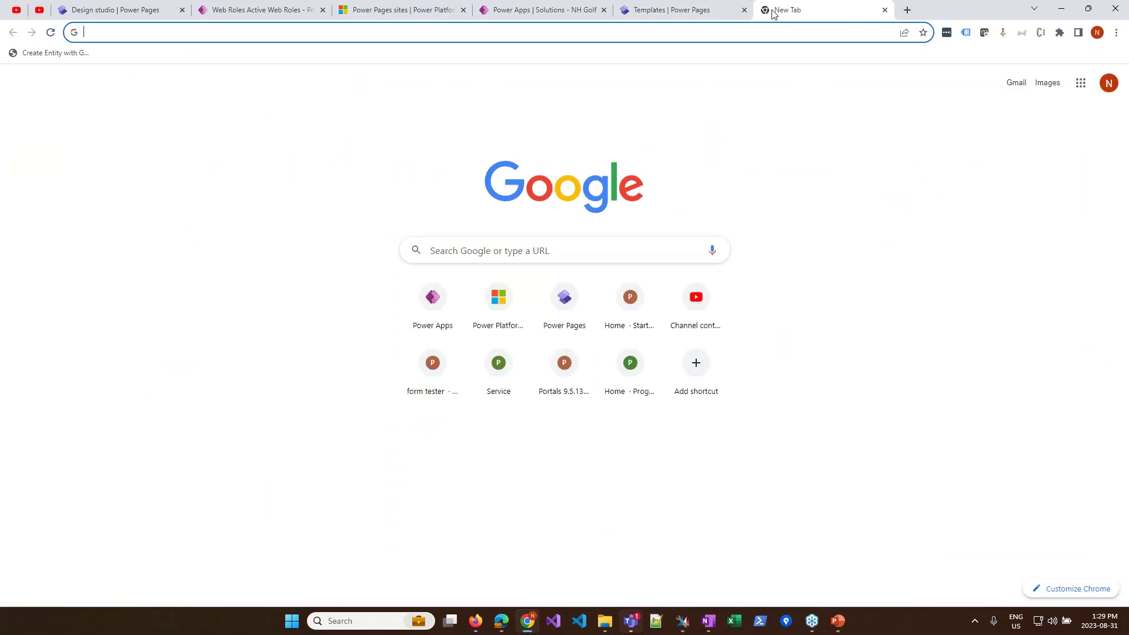
Step: Google 'power pages enhanced data model' and open the Microsoft Learn Enhanced data model (preview) result
{"action": "type", "text": "power pages enh"}
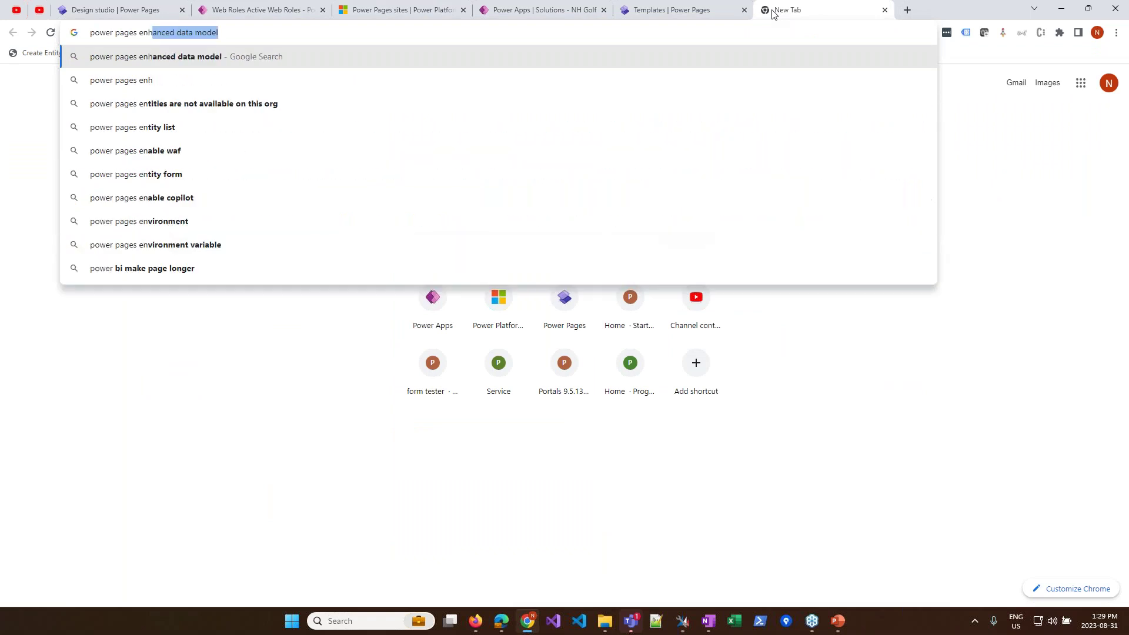
{"action": "type", "text": "anced data model"}
{"action": "key", "text": "Return"}
{"action": "left_click", "coordinate": [242, 194]}
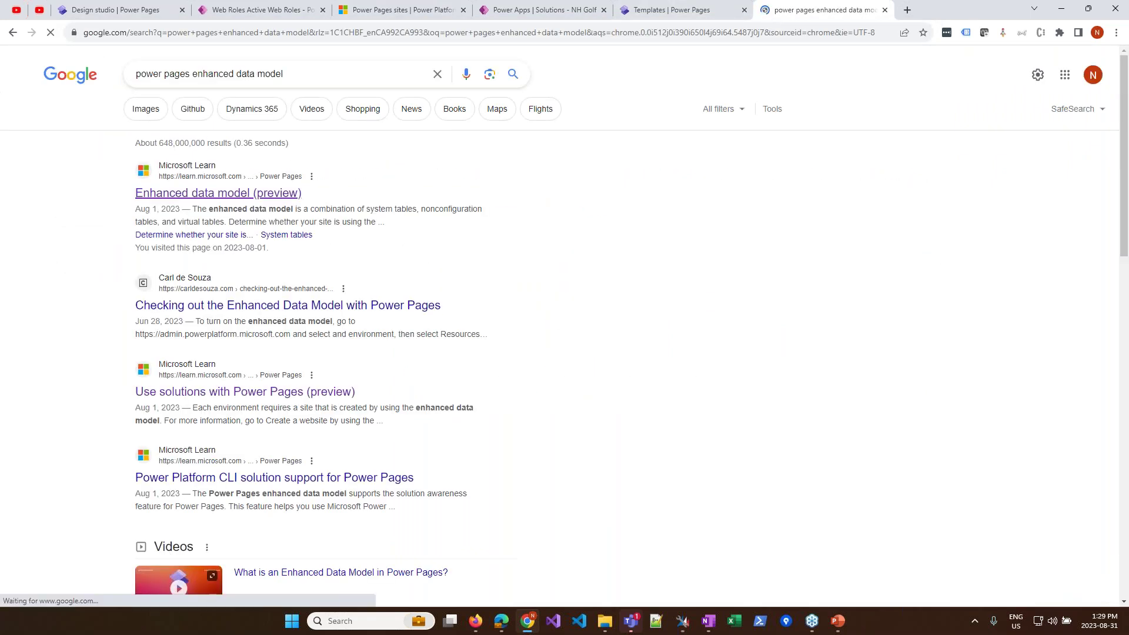
Step: Scroll the article to System tables and highlight its three entries
{"action": "scroll", "coordinate": [487, 251], "scroll_direction": "down", "scroll_amount": 5}
{"action": "scroll", "coordinate": [487, 251], "scroll_direction": "down", "scroll_amount": 7}
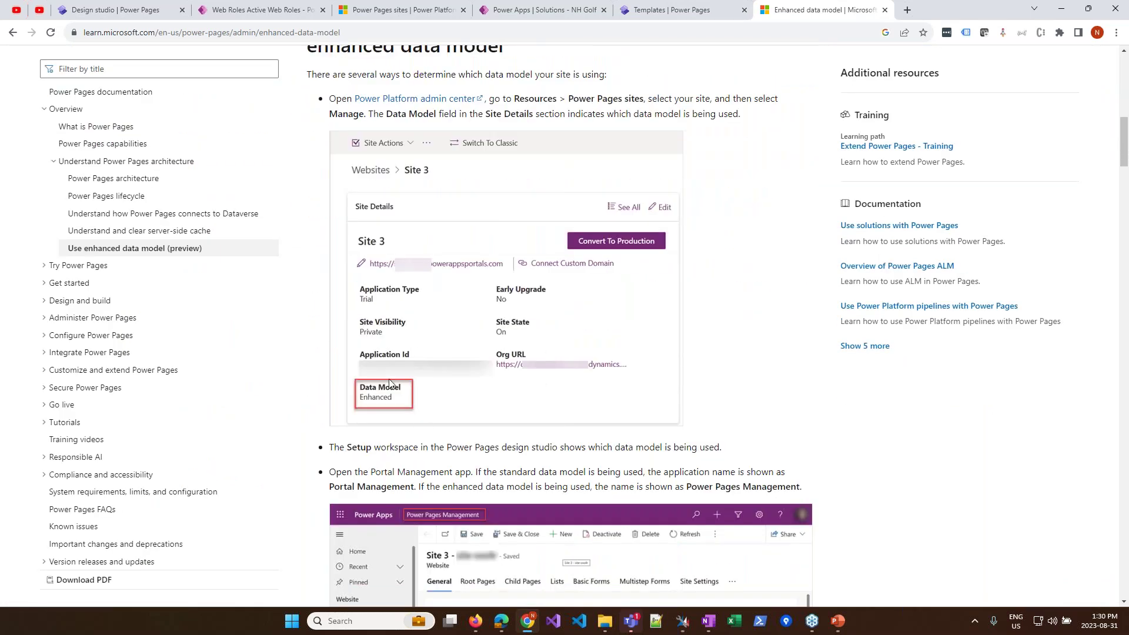
{"action": "scroll", "coordinate": [380, 368], "scroll_direction": "down", "scroll_amount": 2}
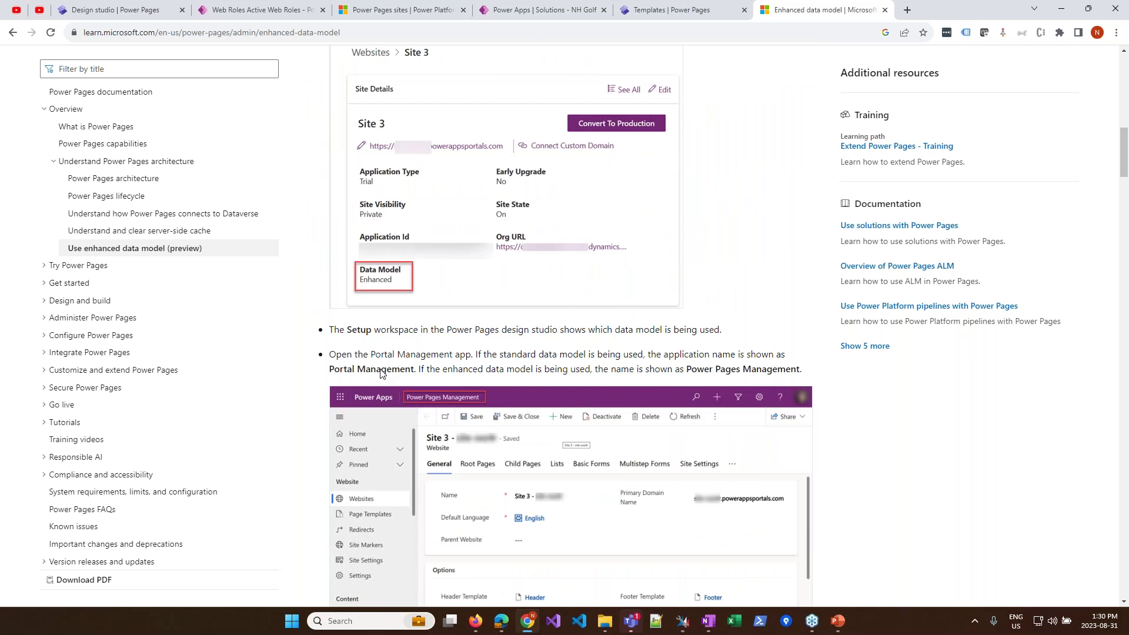
{"action": "scroll", "coordinate": [381, 374], "scroll_direction": "down", "scroll_amount": 11}
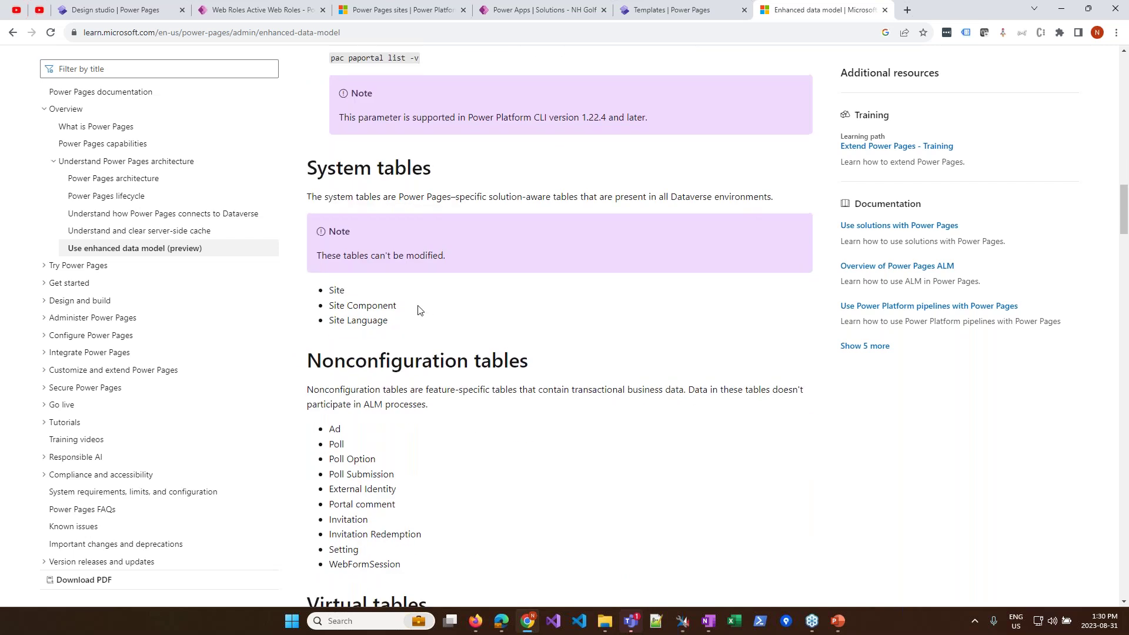
{"action": "scroll", "coordinate": [420, 310], "scroll_direction": "up", "scroll_amount": 6}
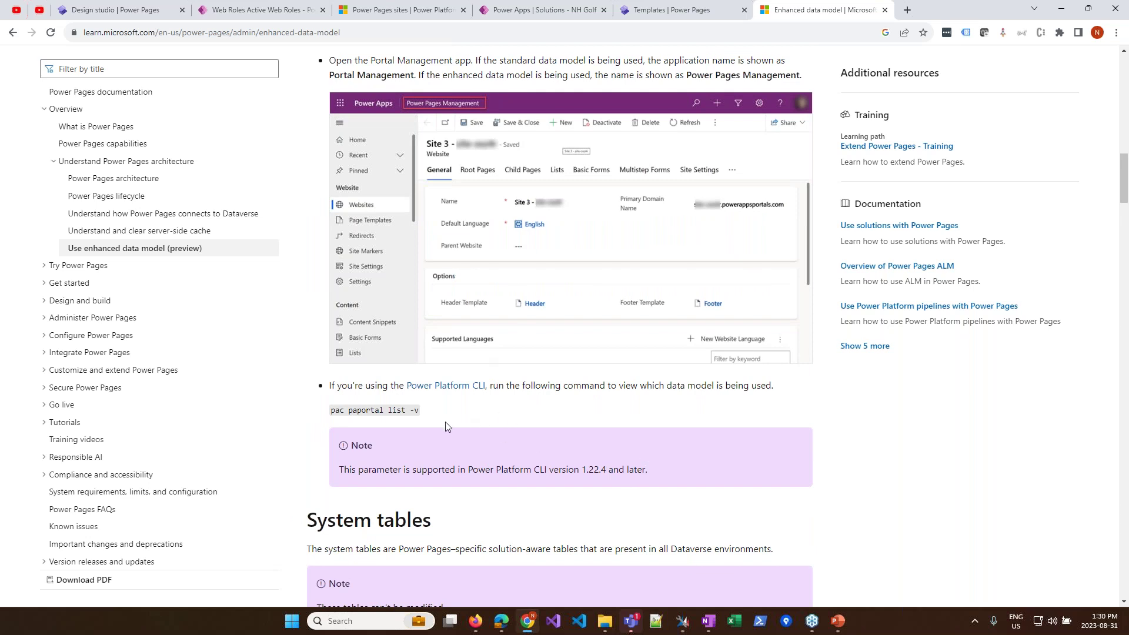
{"action": "scroll", "coordinate": [446, 423], "scroll_direction": "down", "scroll_amount": 5}
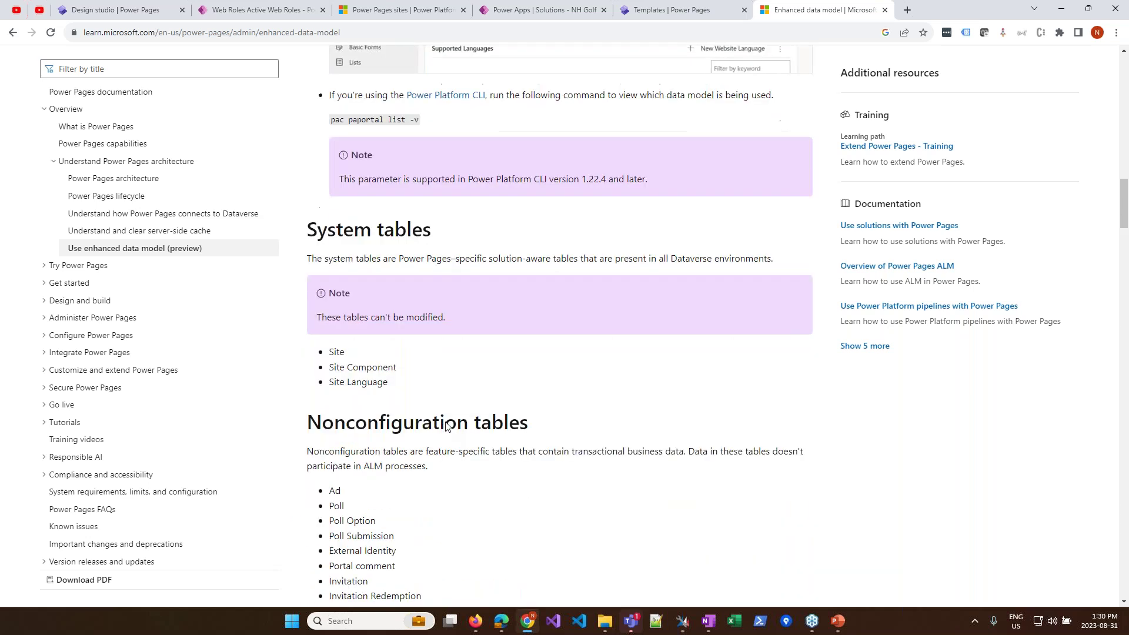
{"action": "scroll", "coordinate": [445, 425], "scroll_direction": "down", "scroll_amount": 1}
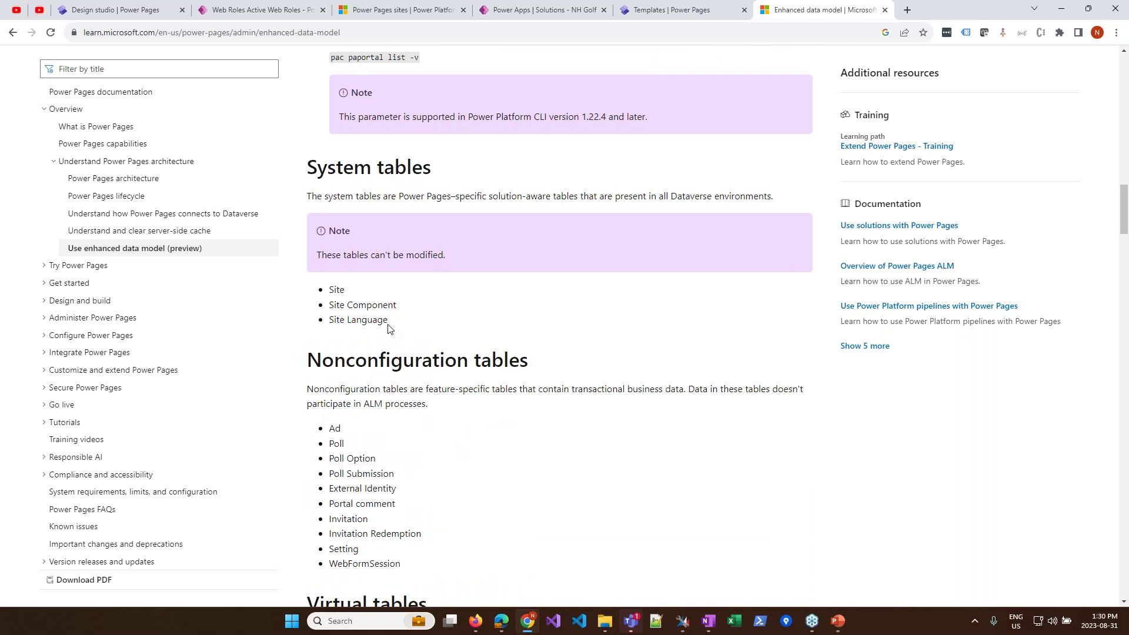
{"action": "left_click_drag", "start_coordinate": [391, 321], "coordinate": [327, 292]}
{"action": "left_click", "coordinate": [351, 305]}
Step: Highlight Nonconfiguration tables entries: Ad, Poll, Invitation, Invitation Redemption and External Identity
{"action": "scroll", "coordinate": [349, 320], "scroll_direction": "down", "scroll_amount": 1}
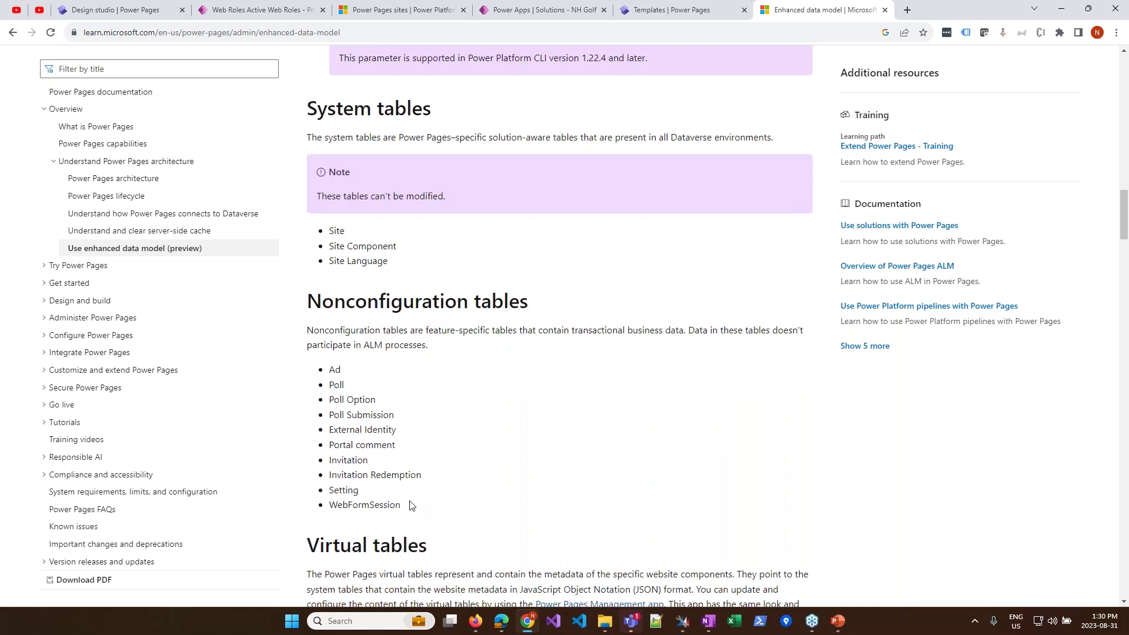
{"action": "left_click_drag", "start_coordinate": [411, 505], "coordinate": [315, 377]}
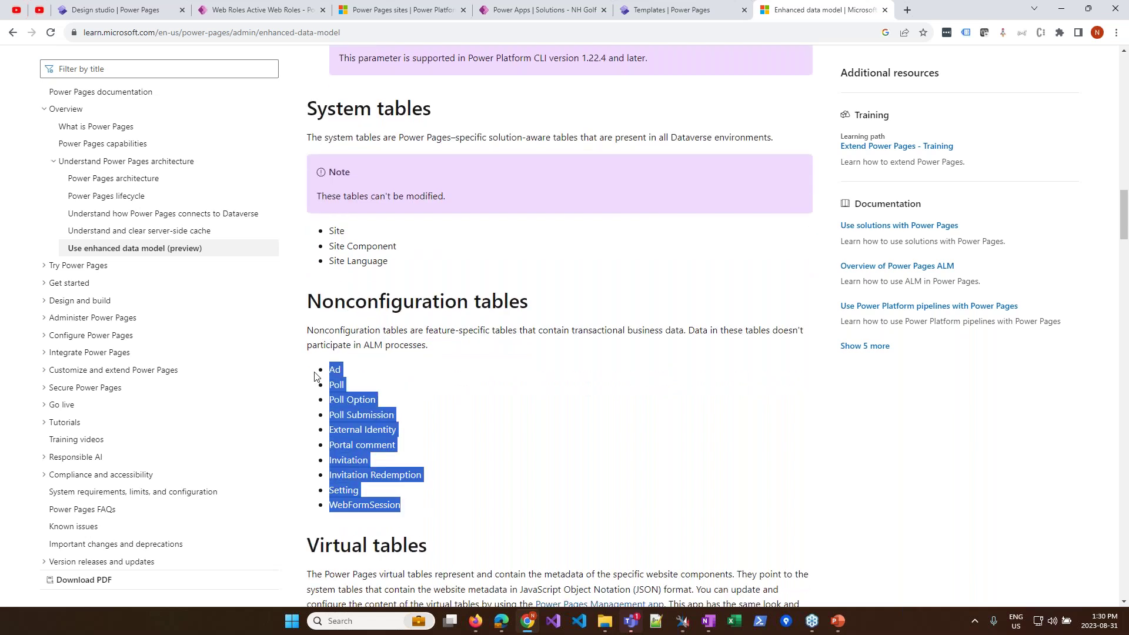
{"action": "left_click", "coordinate": [395, 406]}
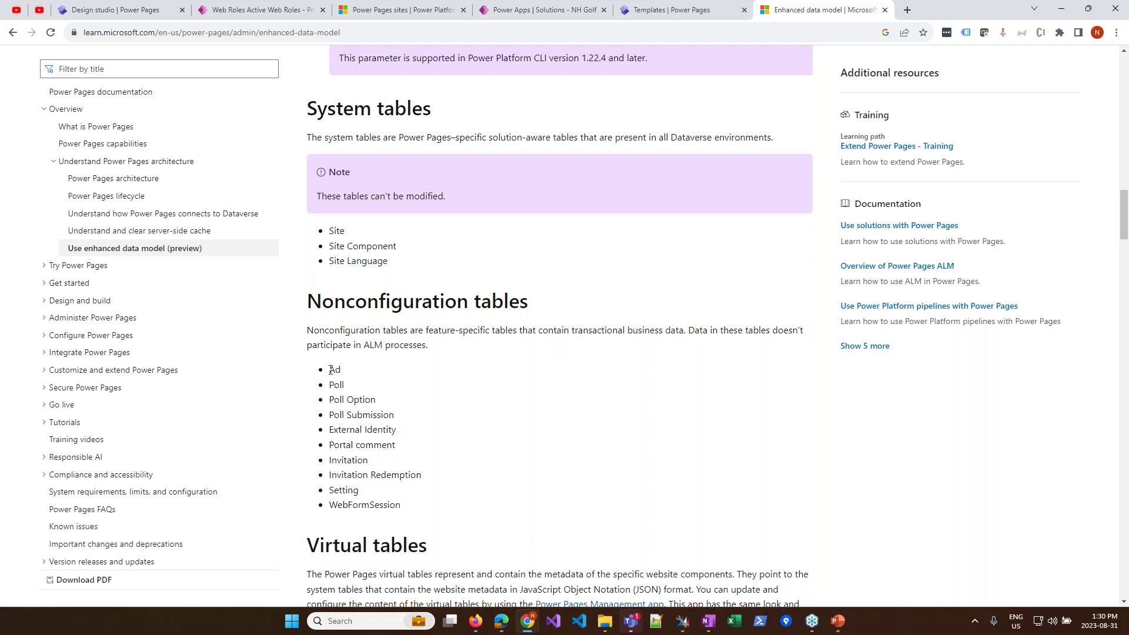
{"action": "left_click_drag", "start_coordinate": [331, 370], "coordinate": [344, 386]}
{"action": "left_click", "coordinate": [422, 474]}
{"action": "left_click_drag", "start_coordinate": [331, 461], "coordinate": [417, 475]}
{"action": "left_click_drag", "start_coordinate": [401, 432], "coordinate": [330, 430]}
Step: In the Virtual tables mapping, highlight adx_website and its mspp_website counterpart, then scroll on
{"action": "scroll", "coordinate": [397, 444], "scroll_direction": "down", "scroll_amount": 3}
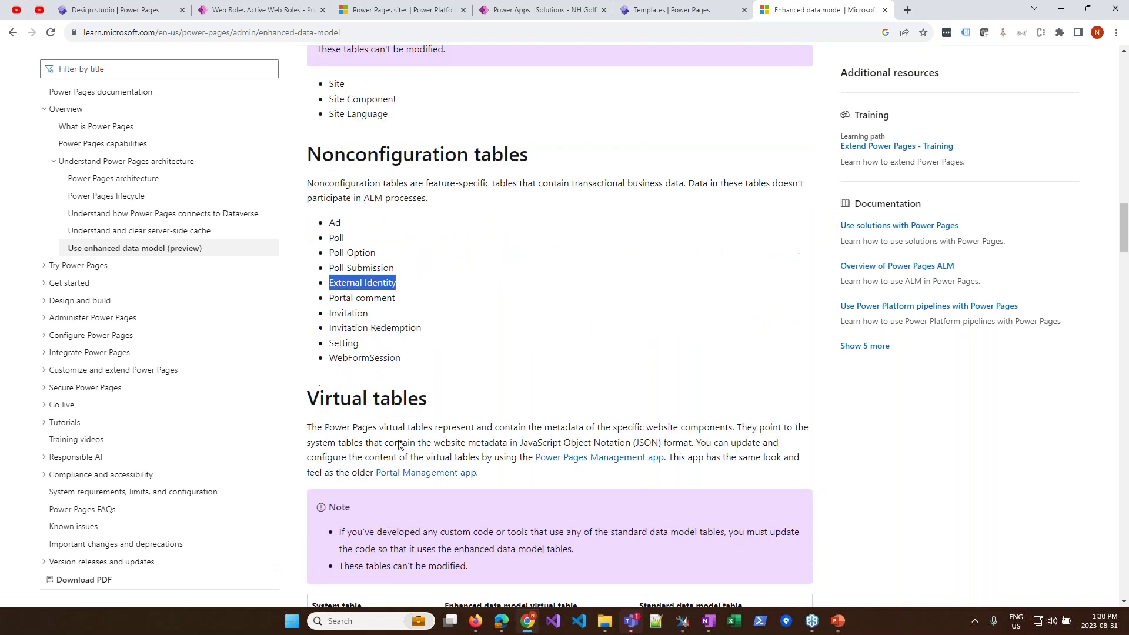
{"action": "scroll", "coordinate": [449, 290], "scroll_direction": "down", "scroll_amount": 2}
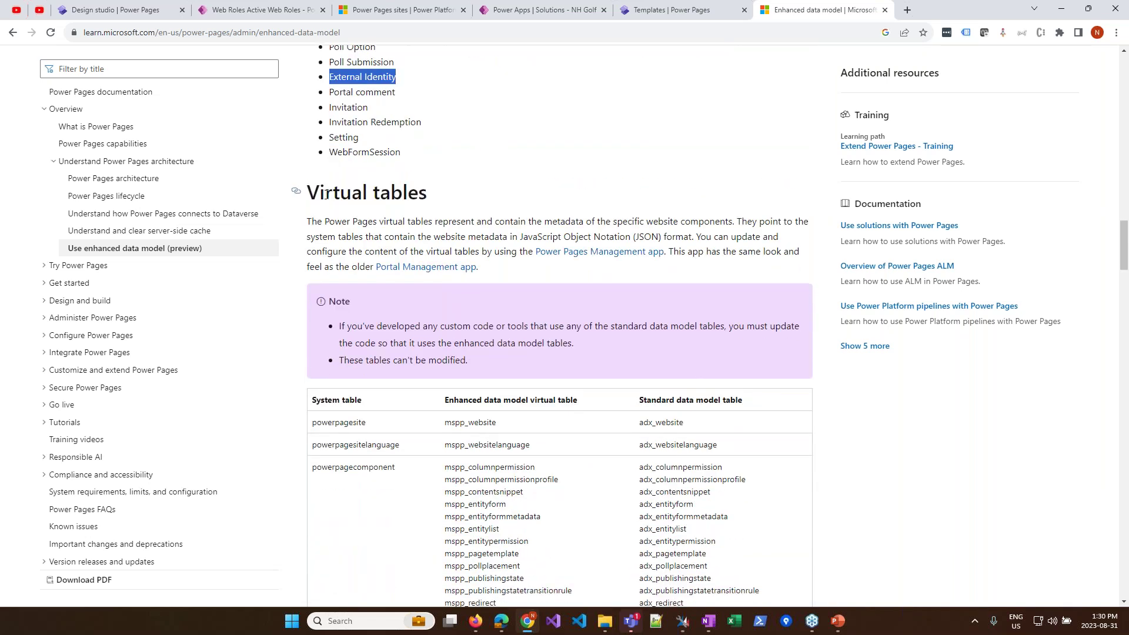
{"action": "scroll", "coordinate": [486, 369], "scroll_direction": "down", "scroll_amount": 6}
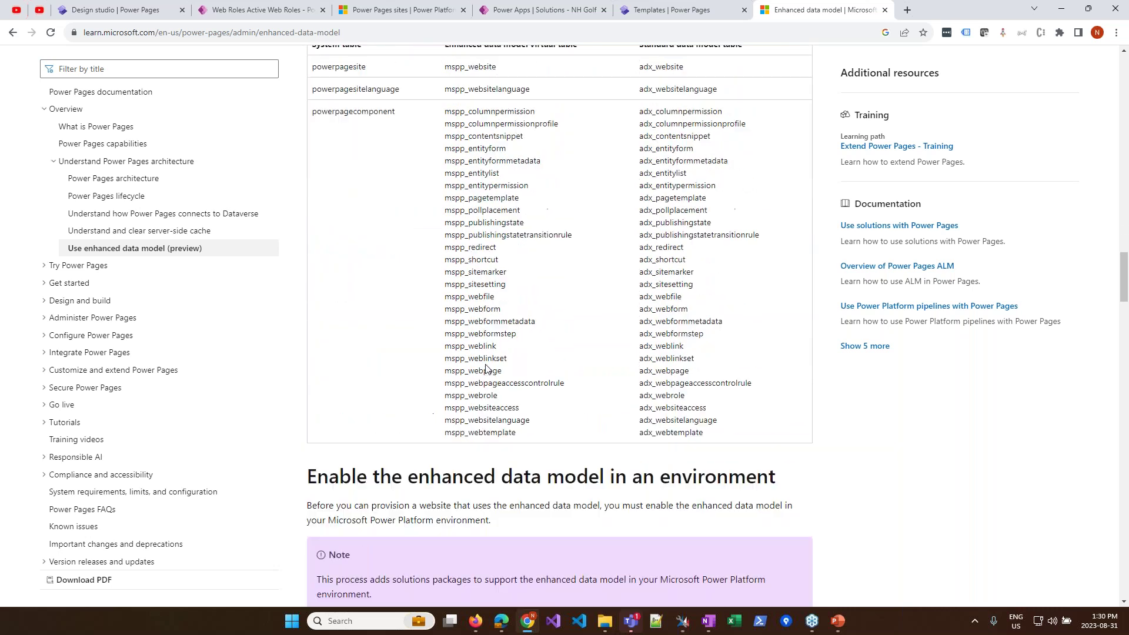
{"action": "scroll", "coordinate": [486, 369], "scroll_direction": "up", "scroll_amount": 2}
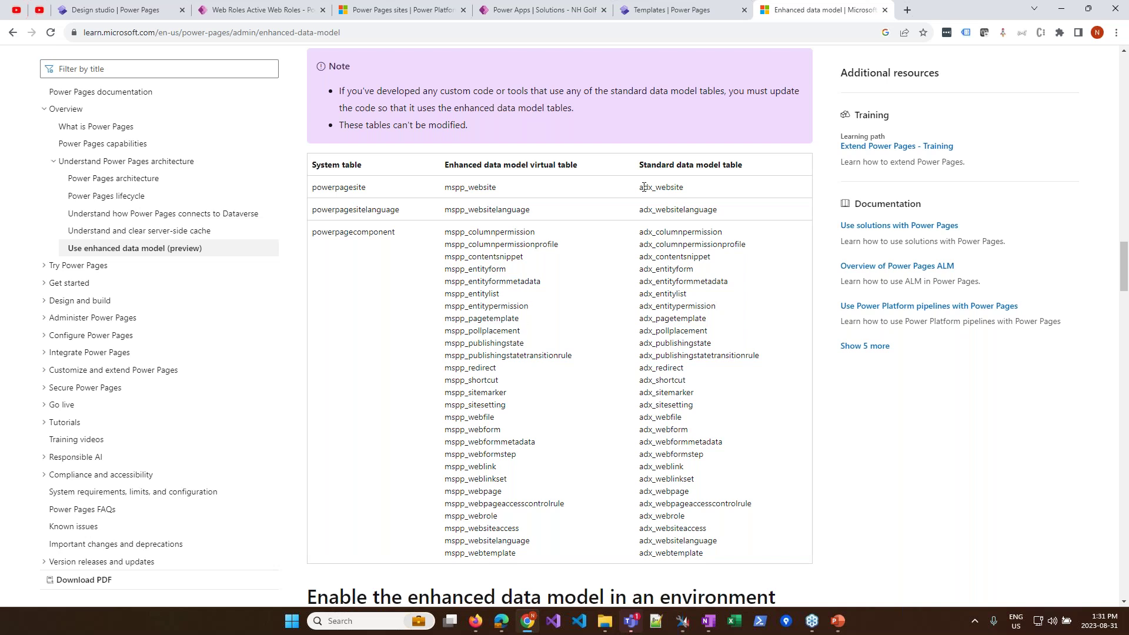
{"action": "double_click", "coordinate": [658, 189]}
{"action": "double_click", "coordinate": [457, 189]}
{"action": "scroll", "coordinate": [537, 332], "scroll_direction": "down", "scroll_amount": 1}
{"action": "scroll", "coordinate": [537, 332], "scroll_direction": "down", "scroll_amount": 5}
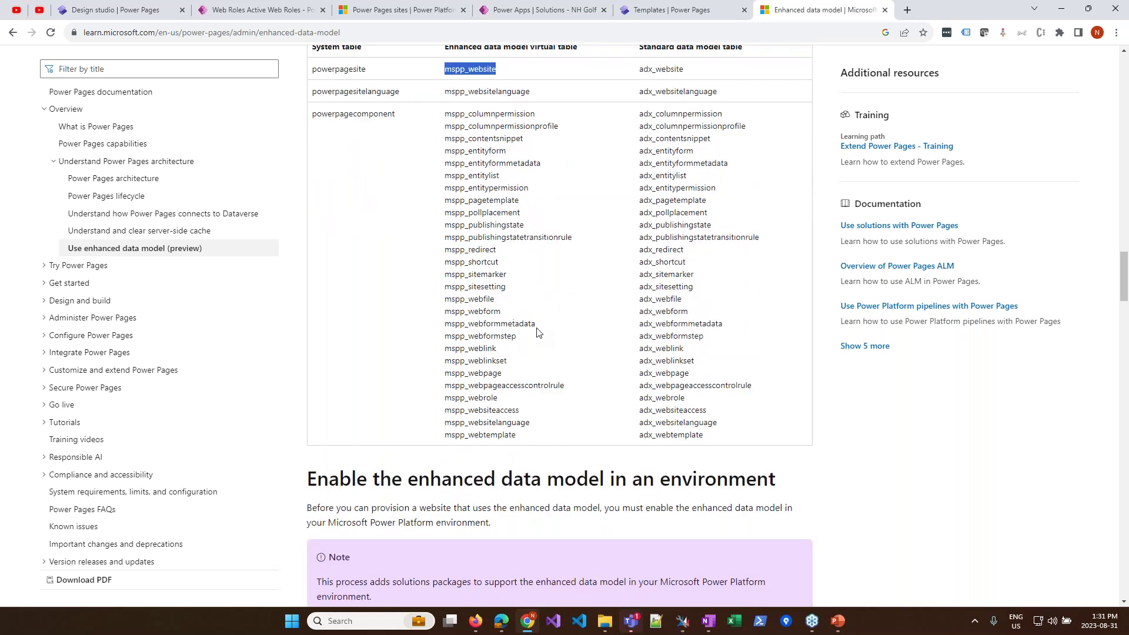
{"action": "scroll", "coordinate": [537, 332], "scroll_direction": "down", "scroll_amount": 2}
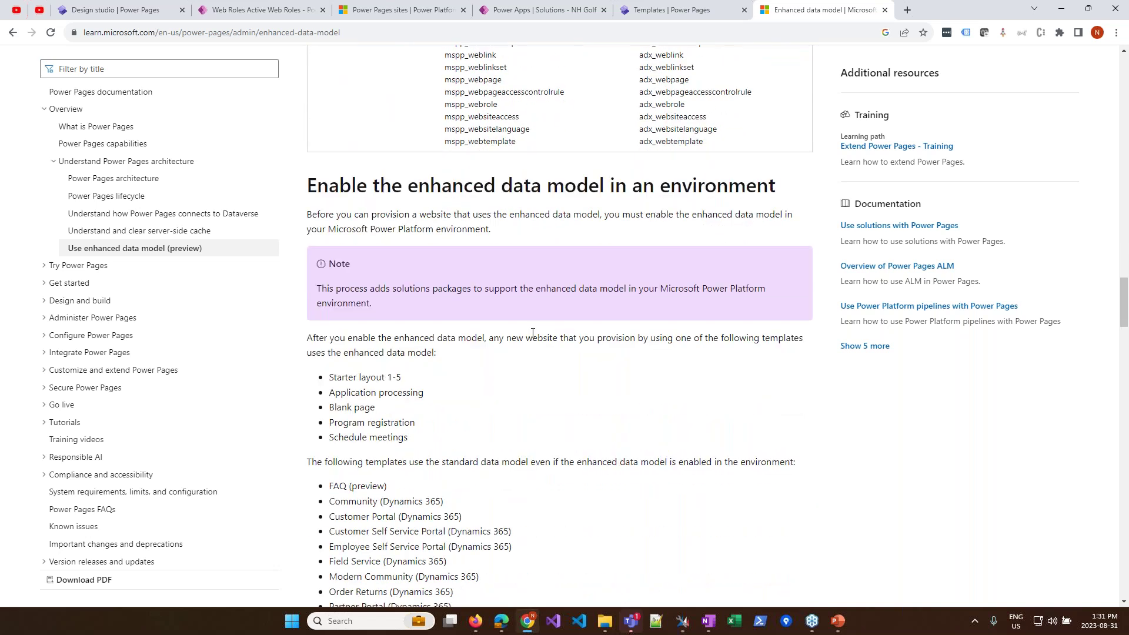
Step: Highlight the list of five templates that use the enhanced data model
{"action": "left_click_drag", "start_coordinate": [415, 442], "coordinate": [329, 377]}
{"action": "left_click", "coordinate": [436, 440]}
{"action": "scroll", "coordinate": [436, 419], "scroll_direction": "down", "scroll_amount": 1}
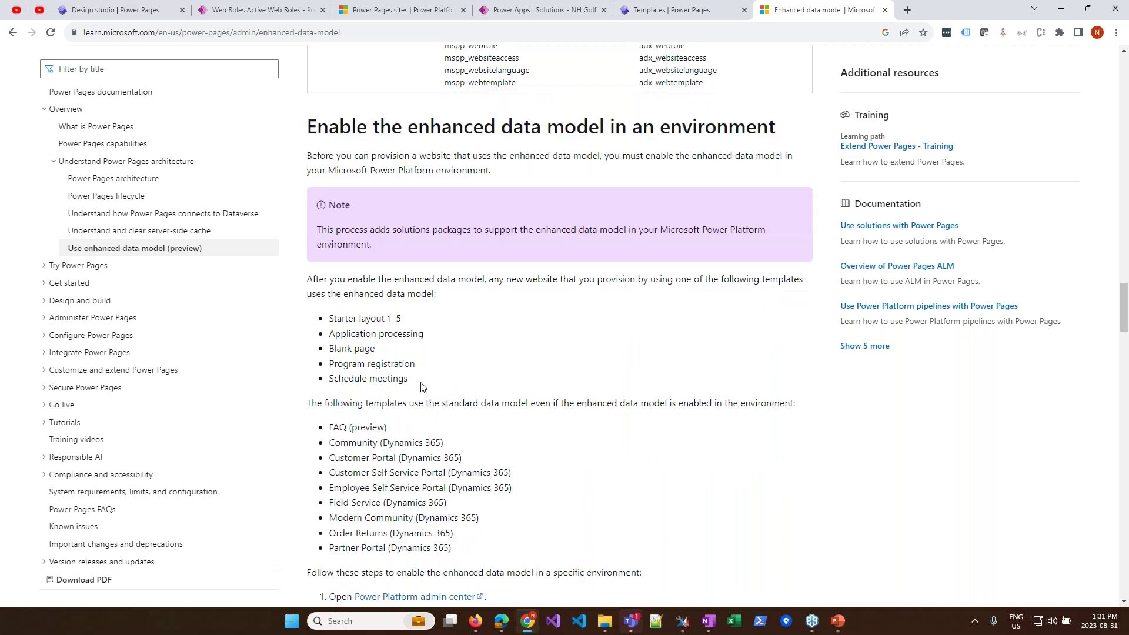
{"action": "left_click_drag", "start_coordinate": [409, 380], "coordinate": [333, 318]}
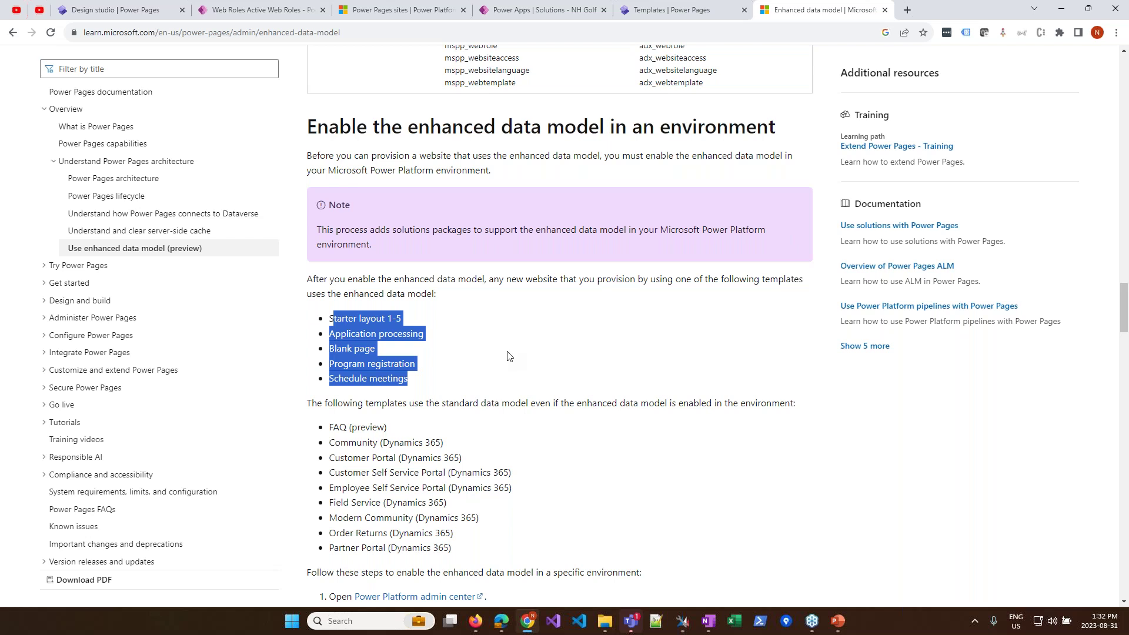
Step: Read through the create, edit and FAQ sections, including upgrading sites, down to Known issues
{"action": "scroll", "coordinate": [528, 352], "scroll_direction": "down", "scroll_amount": 5}
{"action": "scroll", "coordinate": [528, 351], "scroll_direction": "down", "scroll_amount": 10}
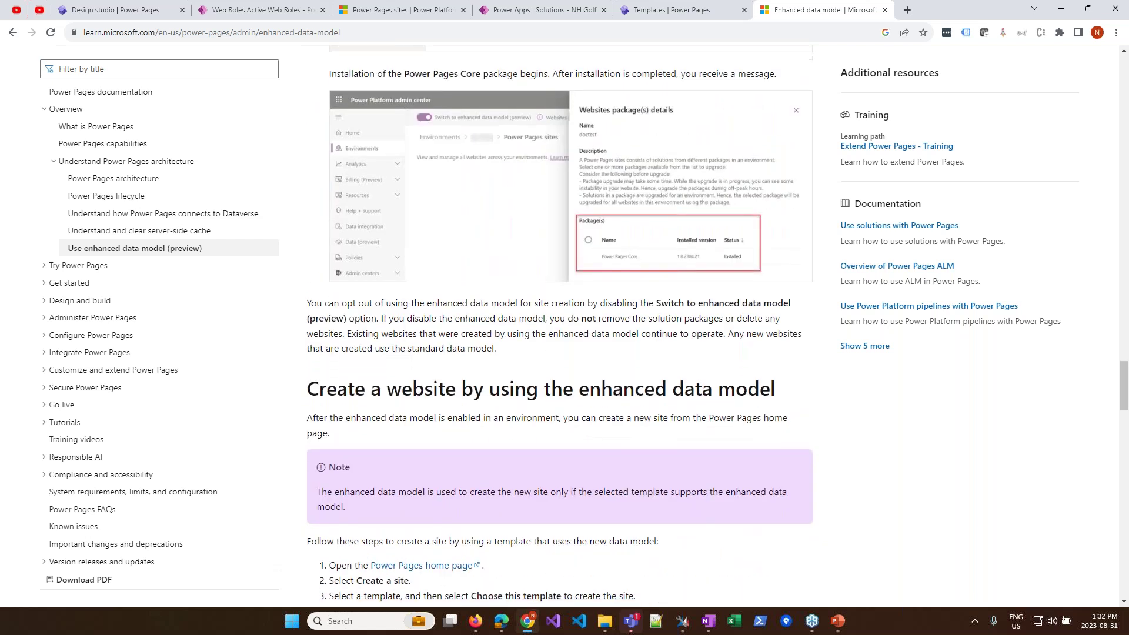
{"action": "scroll", "coordinate": [560, 325], "scroll_direction": "down", "scroll_amount": 3}
{"action": "scroll", "coordinate": [592, 327], "scroll_direction": "down", "scroll_amount": 4}
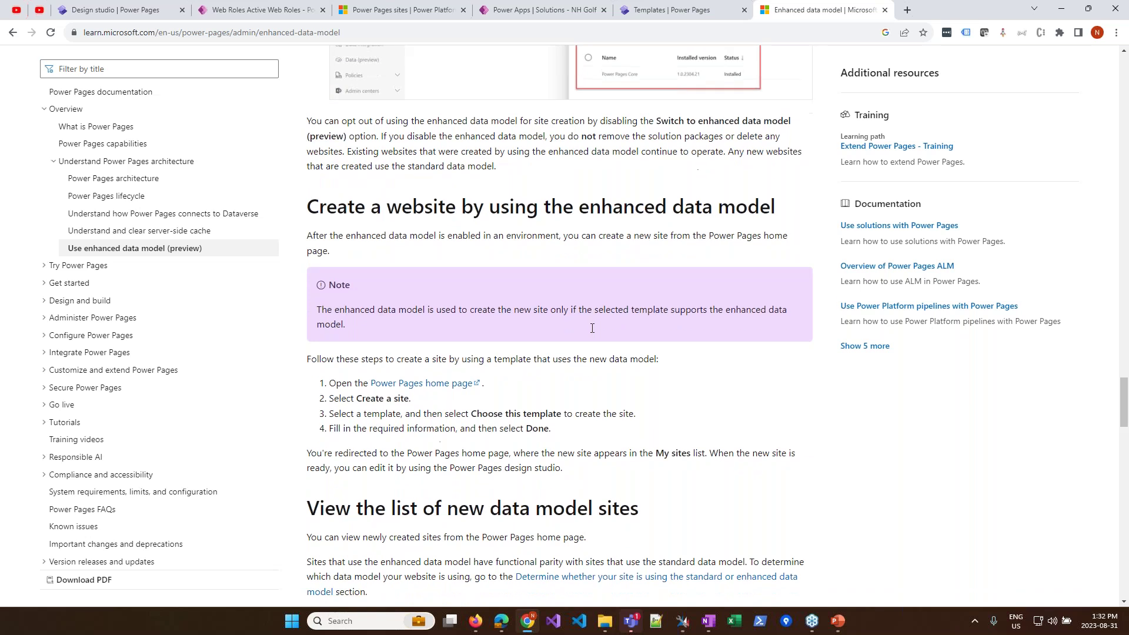
{"action": "scroll", "coordinate": [592, 327], "scroll_direction": "down", "scroll_amount": 4}
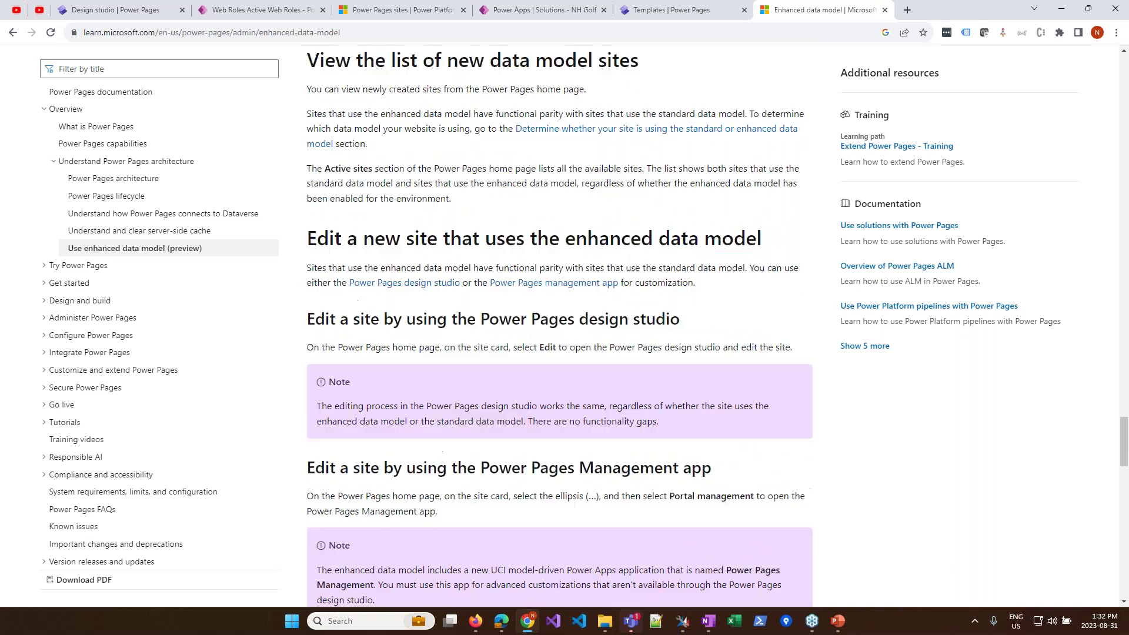
{"action": "scroll", "coordinate": [560, 325], "scroll_direction": "down", "scroll_amount": 15}
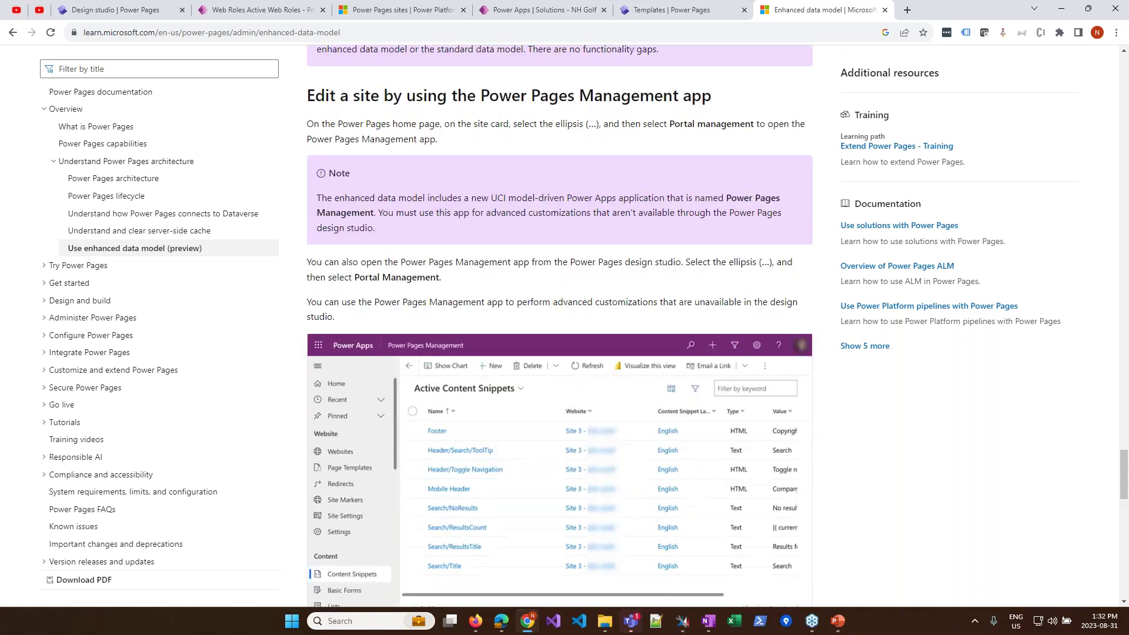
{"action": "scroll", "coordinate": [560, 325], "scroll_direction": "down", "scroll_amount": 4}
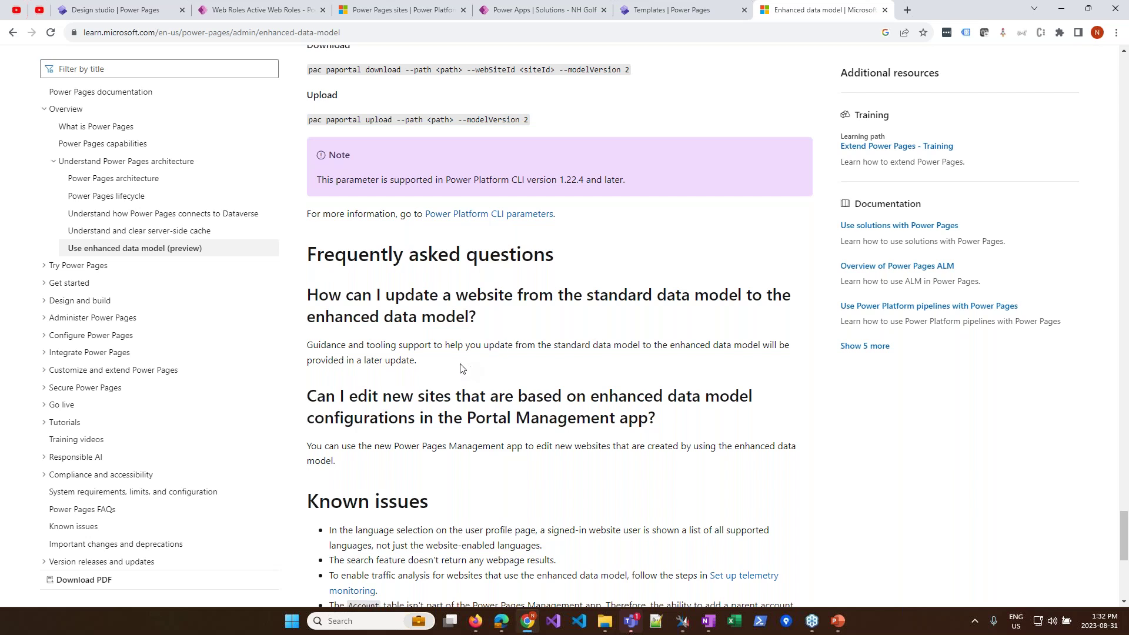
{"action": "left_click_drag", "start_coordinate": [416, 361], "coordinate": [331, 342]}
{"action": "left_click", "coordinate": [365, 341]}
{"action": "scroll", "coordinate": [561, 340], "scroll_direction": "down", "scroll_amount": 5}
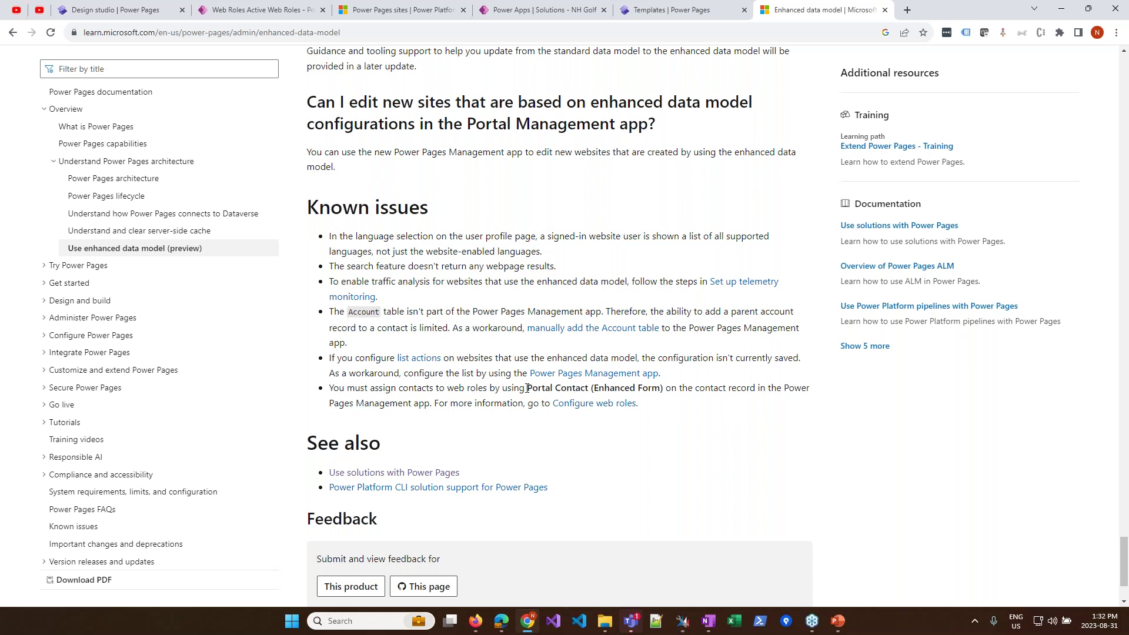
Step: Review the Portal Contact (Enhanced Form) and language Known issues, then start a new browser tab
{"action": "left_click_drag", "start_coordinate": [527, 388], "coordinate": [666, 386]}
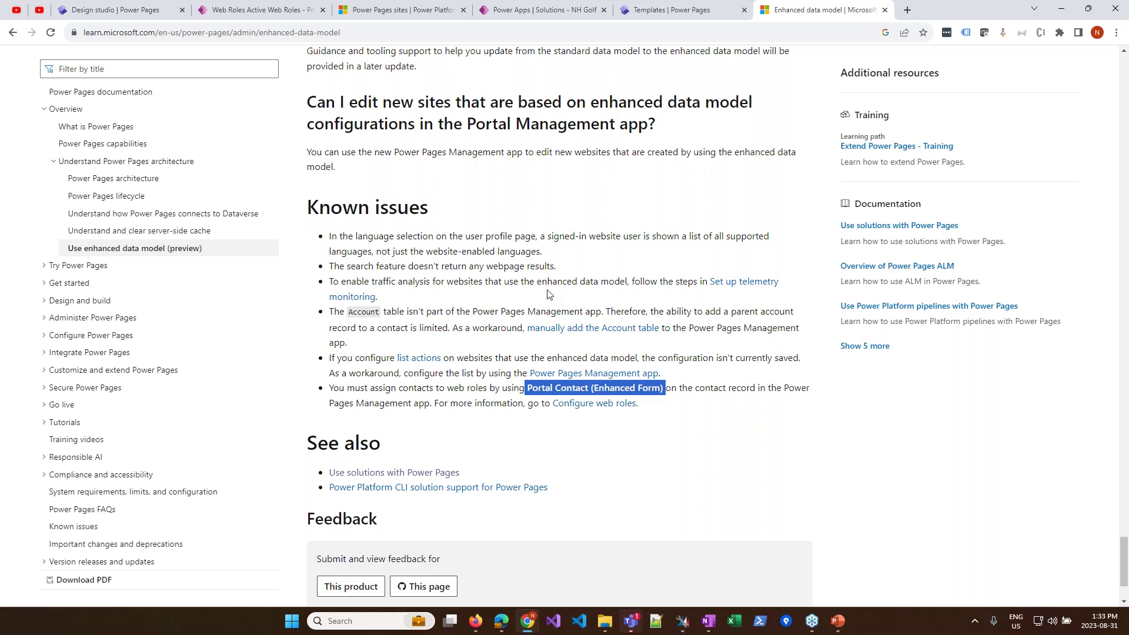
{"action": "left_click", "coordinate": [425, 257]}
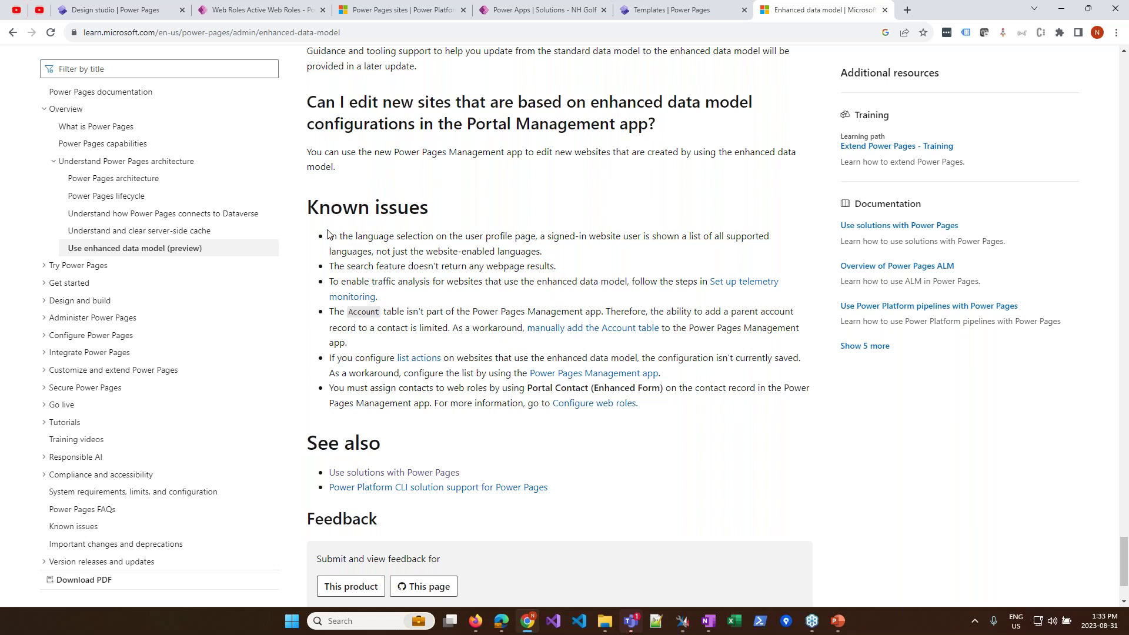
{"action": "left_click_drag", "start_coordinate": [330, 238], "coordinate": [411, 250]}
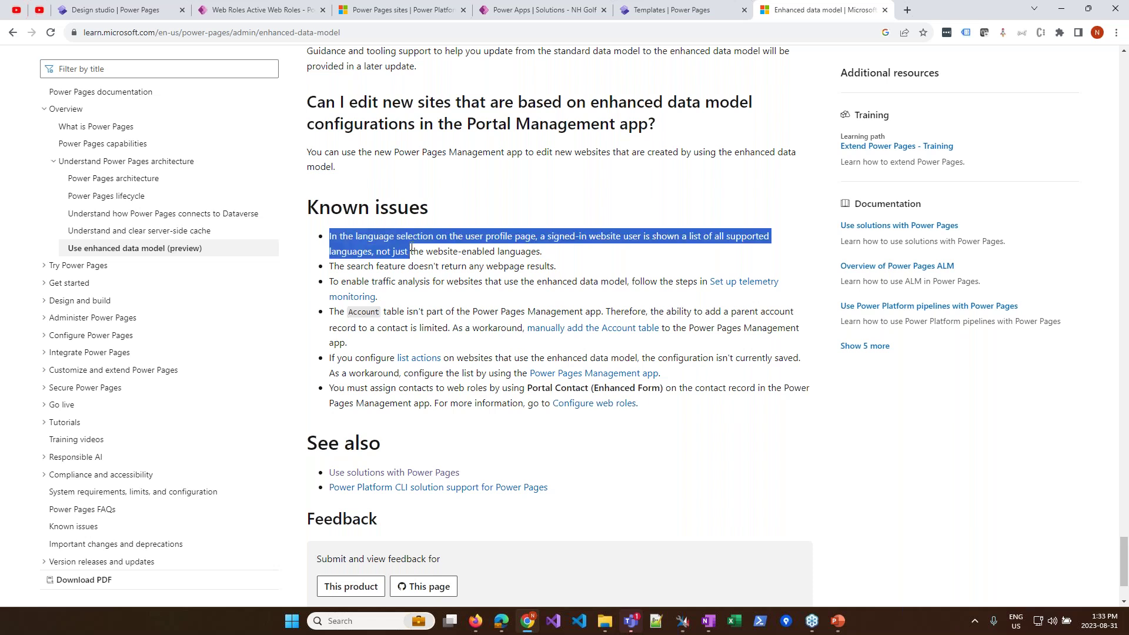
{"action": "left_click", "coordinate": [582, 270]}
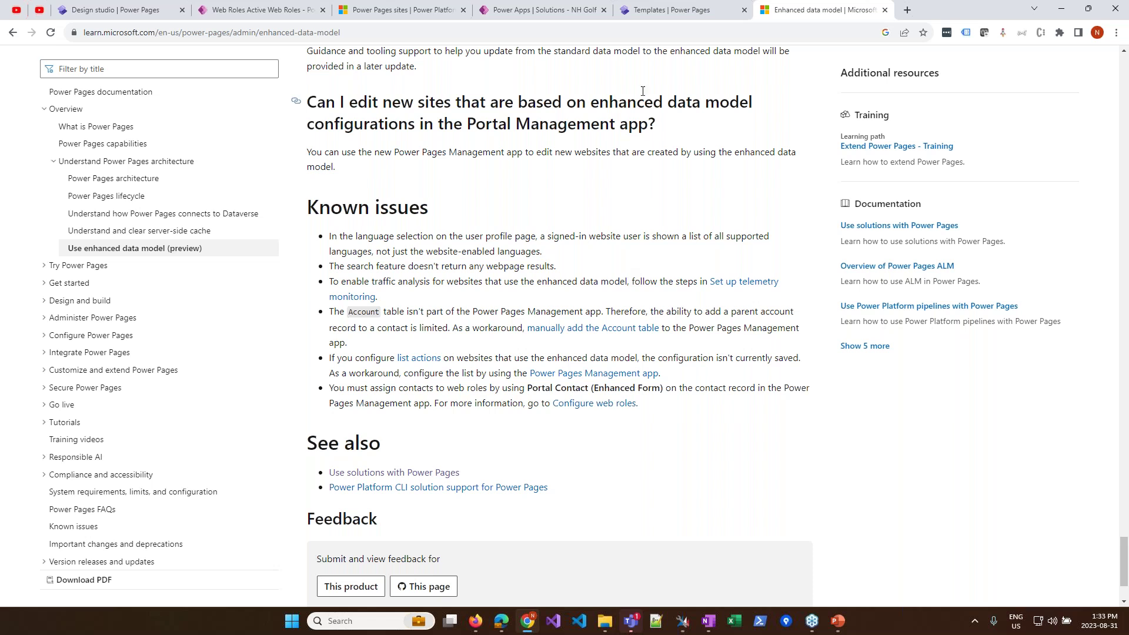
{"action": "left_click", "coordinate": [908, 11]}
Step: Search 'power pages blog' and review the DocuSign workflows post title
{"action": "type", "text": "power pages blog"}
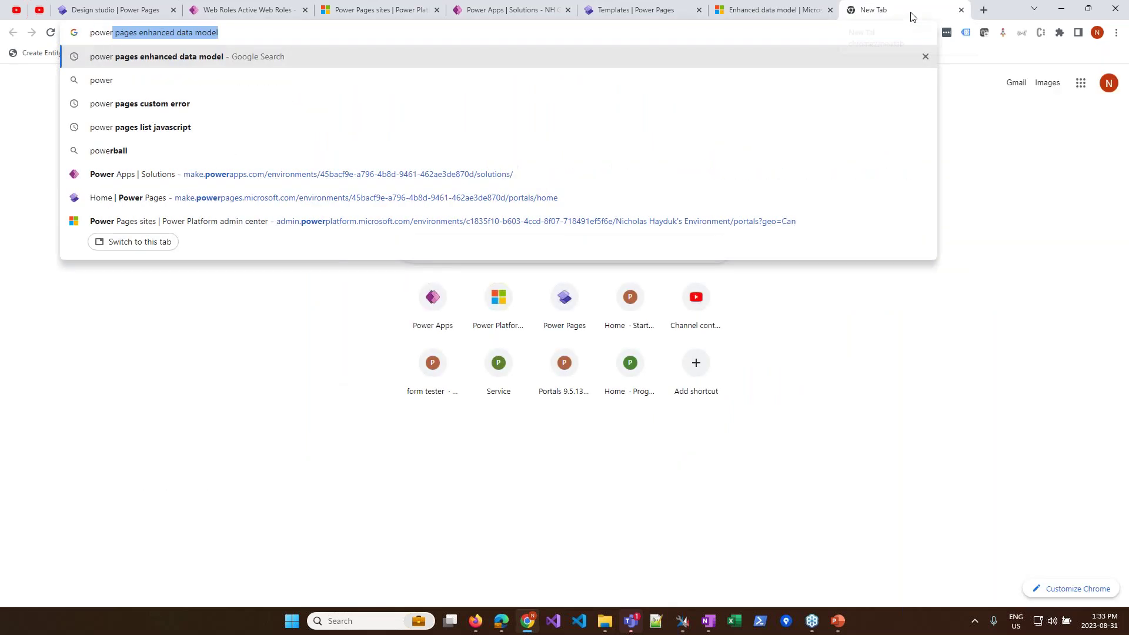
{"action": "key", "text": "Return"}
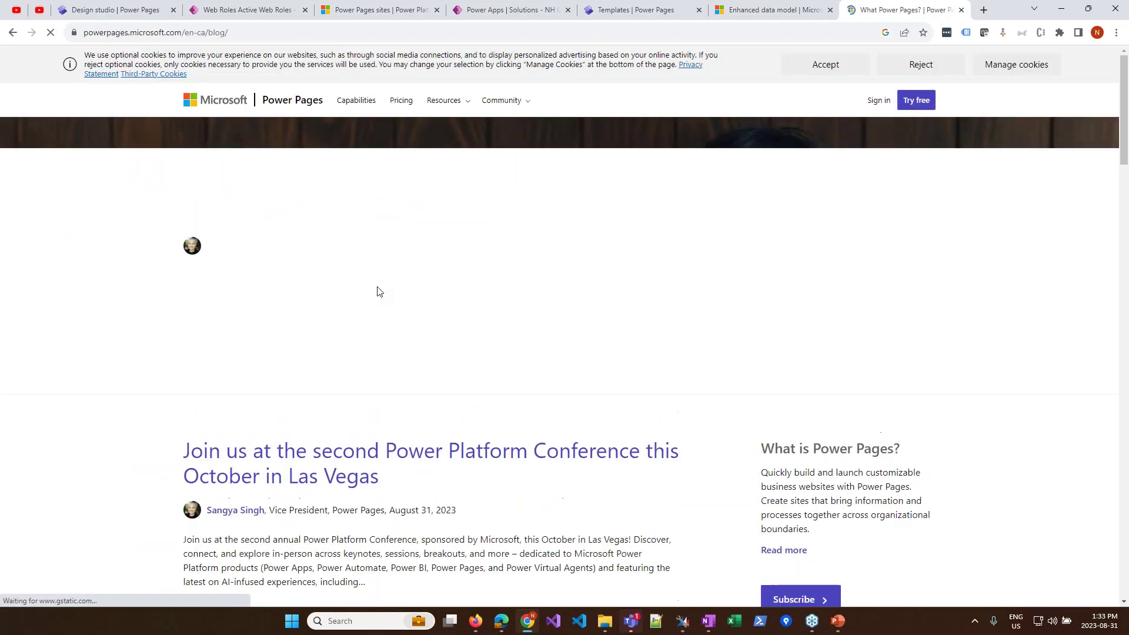
{"action": "scroll", "coordinate": [364, 276], "scroll_direction": "down", "scroll_amount": 5}
{"action": "scroll", "coordinate": [364, 276], "scroll_direction": "down", "scroll_amount": 3}
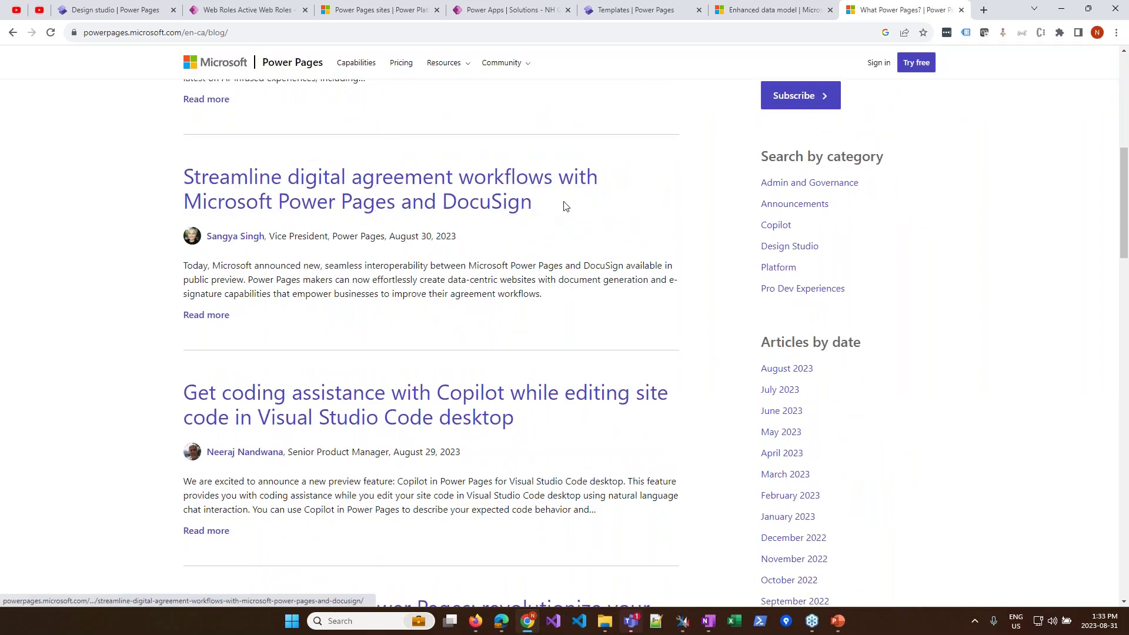
{"action": "left_click_drag", "start_coordinate": [569, 202], "coordinate": [174, 179]}
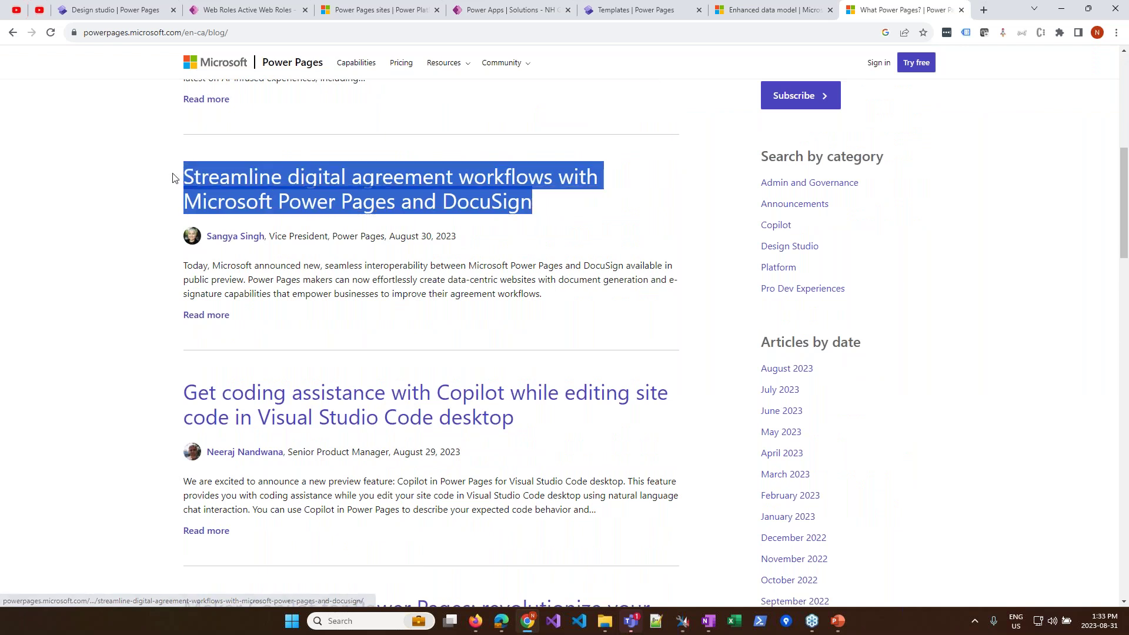
{"action": "left_click", "coordinate": [156, 251]}
Step: Go to page 2 of the blog listing and browse its May 2023 posts
{"action": "scroll", "coordinate": [156, 251], "scroll_direction": "down", "scroll_amount": 12}
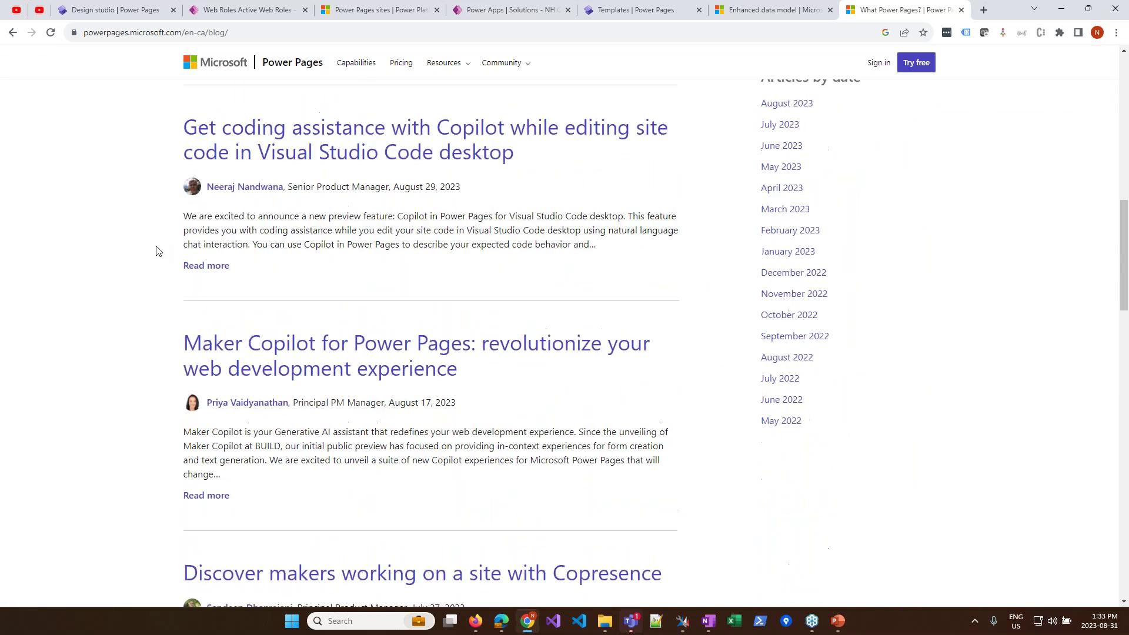
{"action": "scroll", "coordinate": [156, 251], "scroll_direction": "down", "scroll_amount": 12}
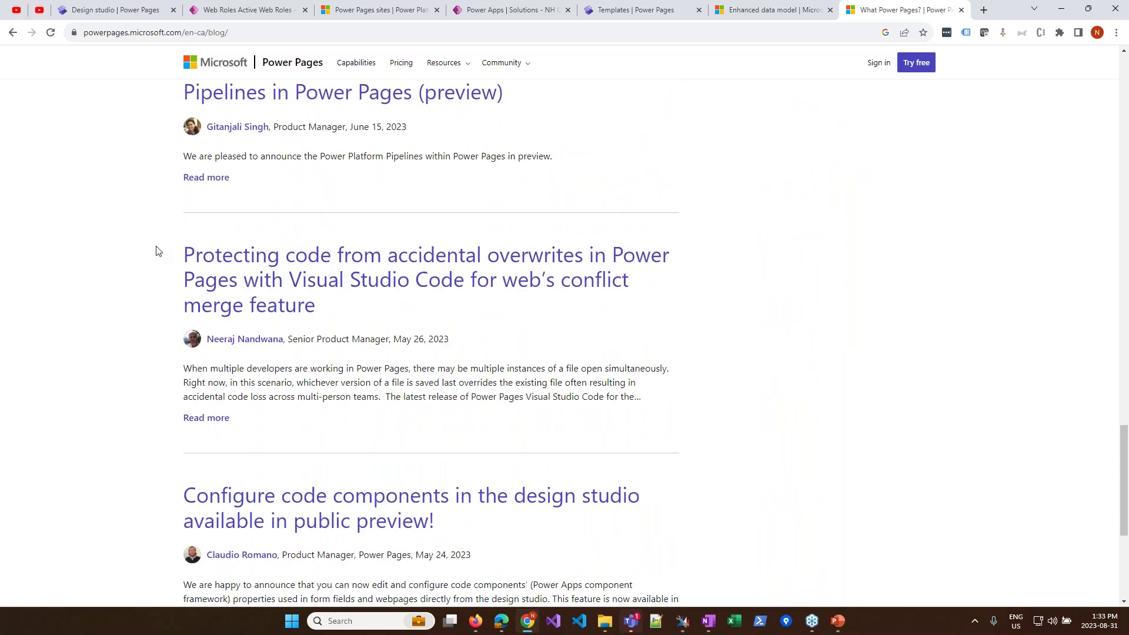
{"action": "scroll", "coordinate": [156, 252], "scroll_direction": "down", "scroll_amount": 5}
{"action": "left_click", "coordinate": [202, 411]}
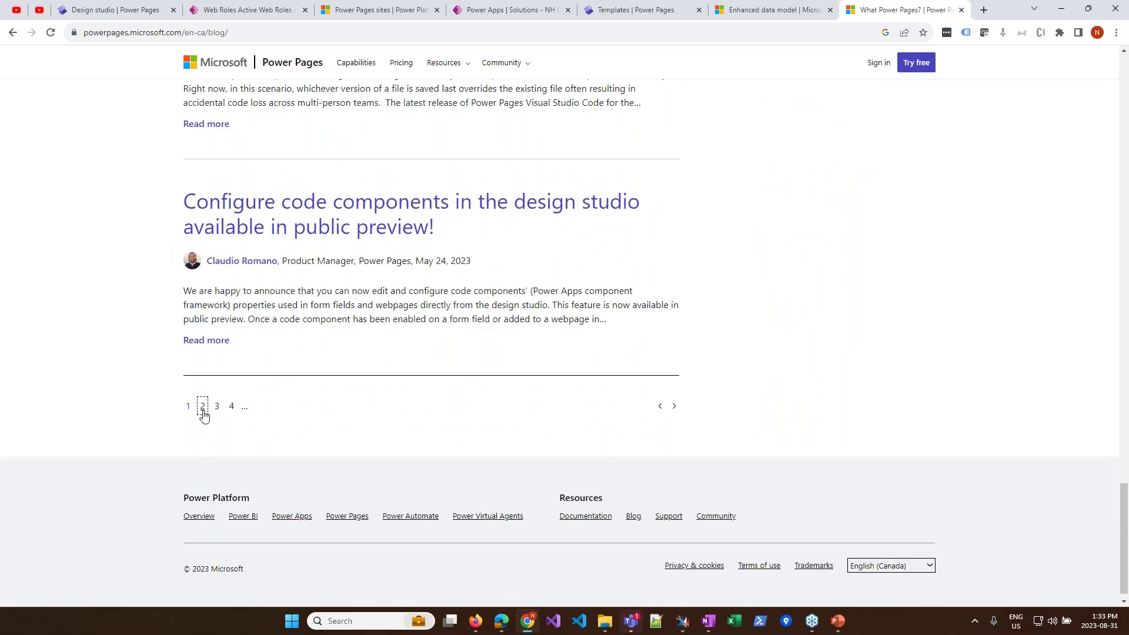
{"action": "scroll", "coordinate": [257, 283], "scroll_direction": "down", "scroll_amount": 3}
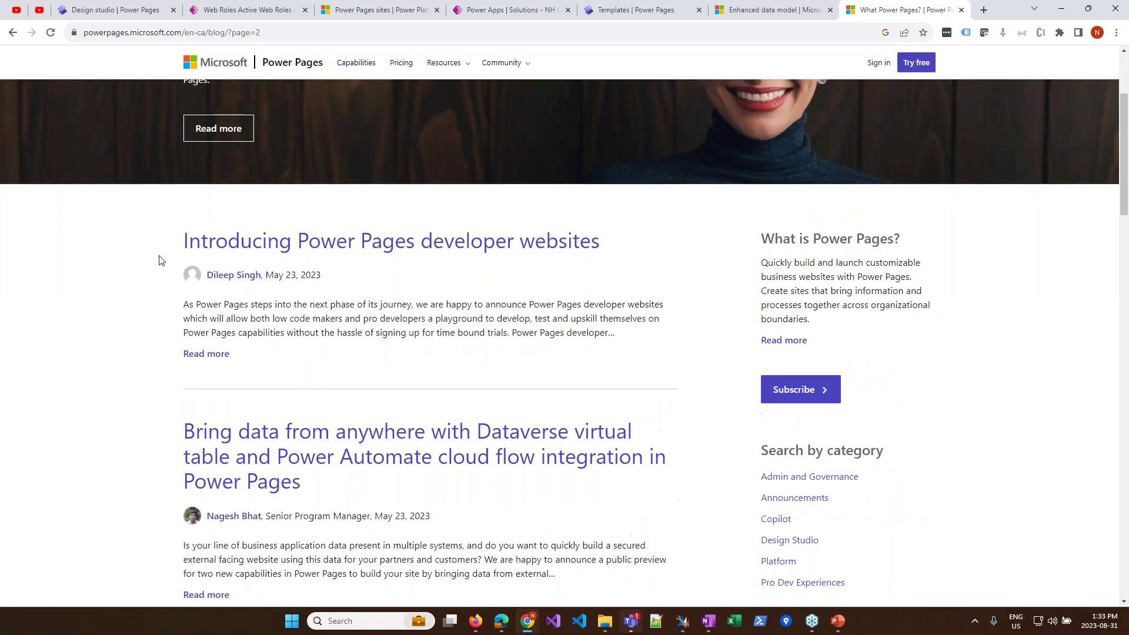
{"action": "scroll", "coordinate": [137, 262], "scroll_direction": "down", "scroll_amount": 3}
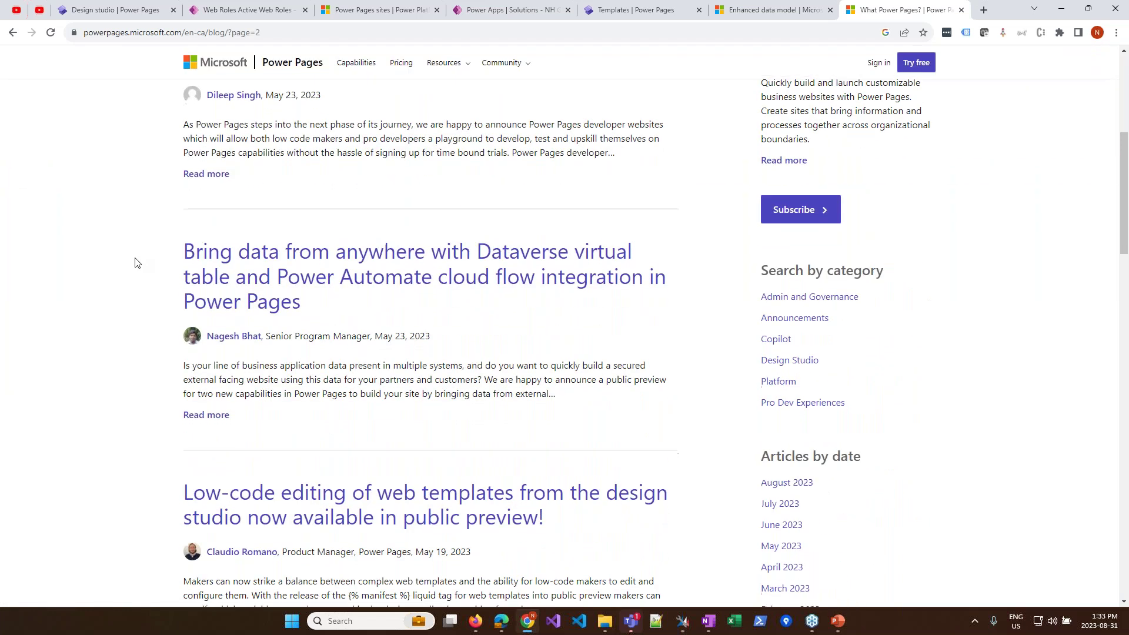
{"action": "scroll", "coordinate": [135, 263], "scroll_direction": "down", "scroll_amount": 9}
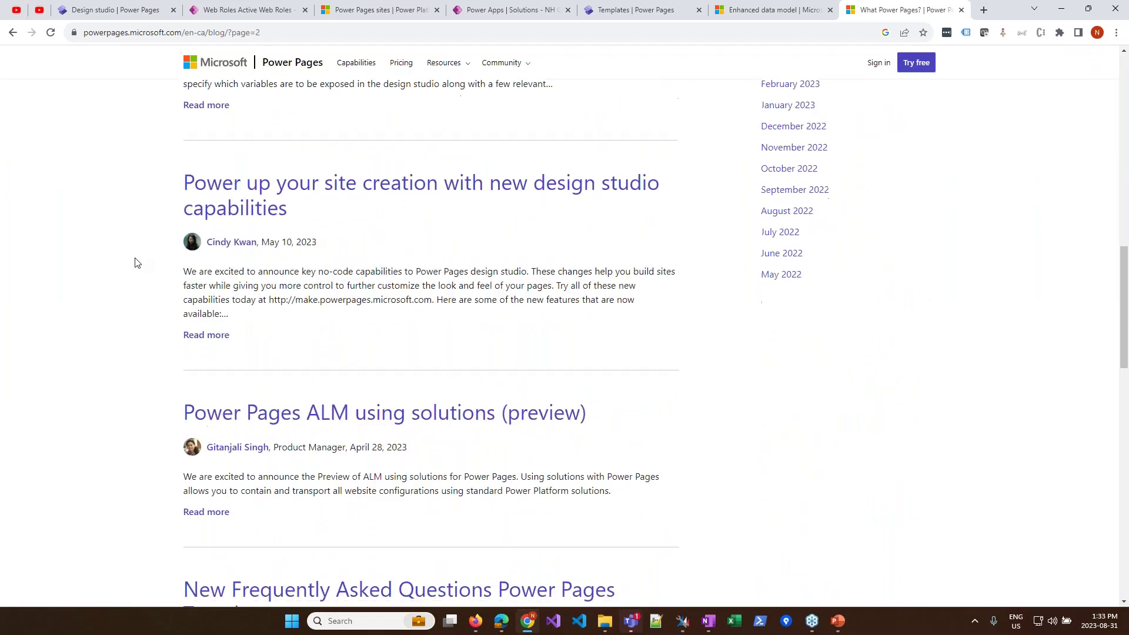
{"action": "scroll", "coordinate": [135, 262], "scroll_direction": "down", "scroll_amount": 4}
Step: Open the 'Power Pages ALM using solutions (preview)' post and skim its content
{"action": "left_click", "coordinate": [427, 173]}
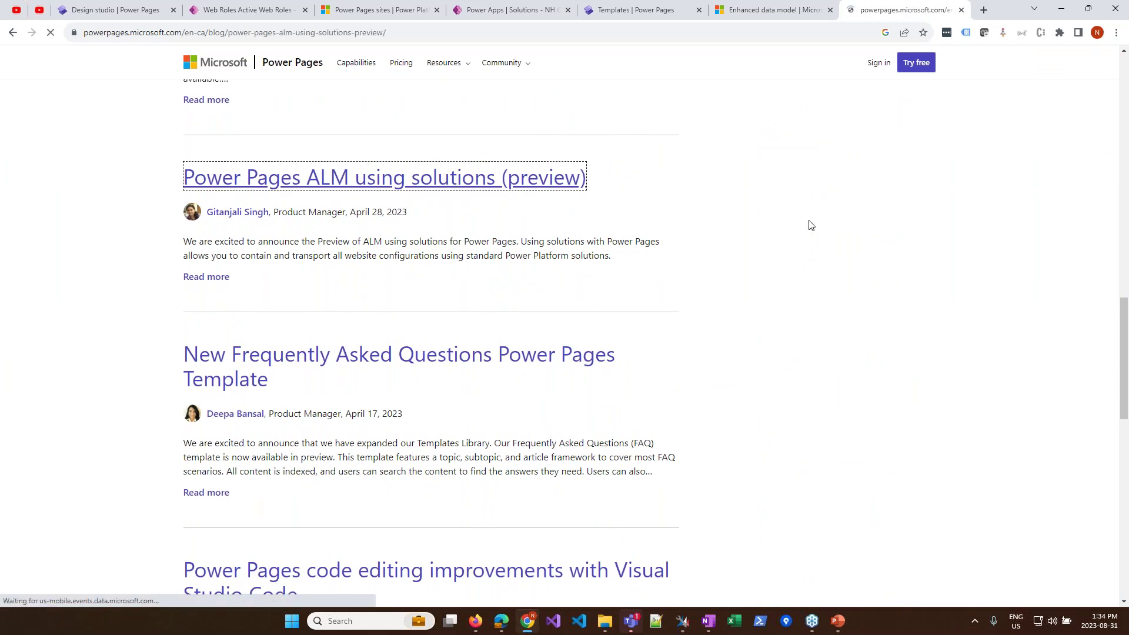
{"action": "scroll", "coordinate": [474, 254], "scroll_direction": "down", "scroll_amount": 1}
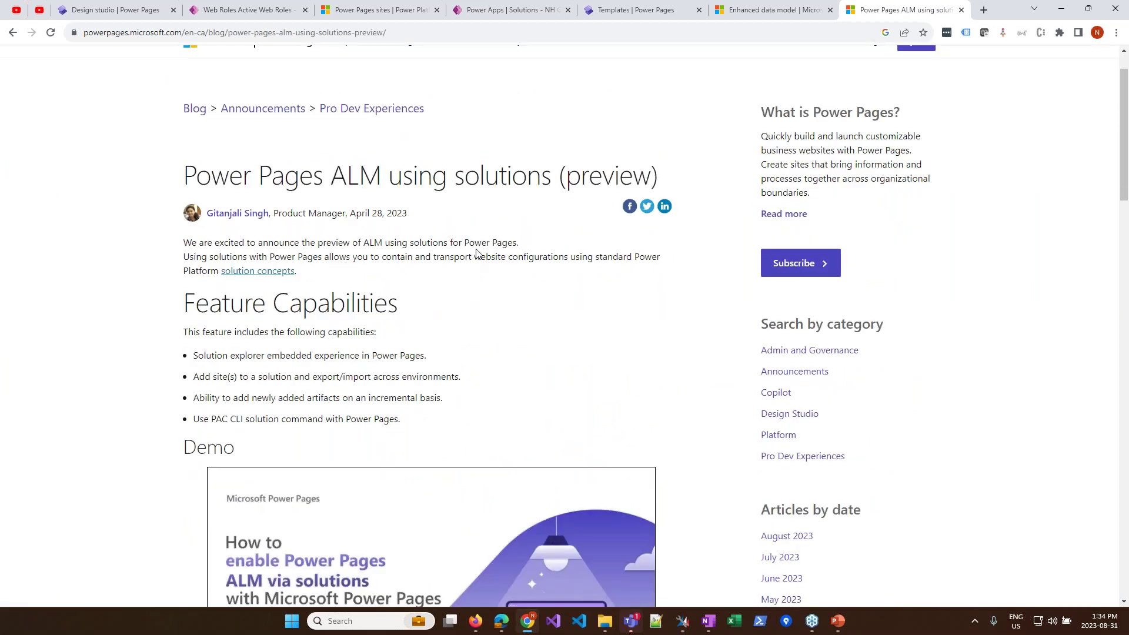
{"action": "scroll", "coordinate": [477, 250], "scroll_direction": "down", "scroll_amount": 20}
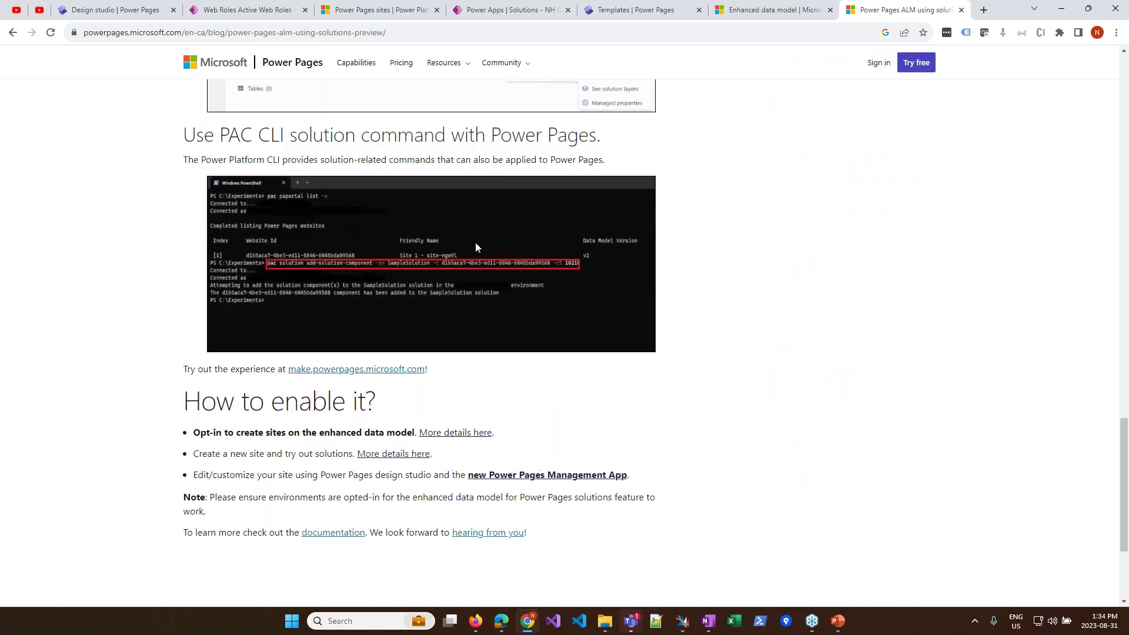
{"action": "scroll", "coordinate": [476, 247], "scroll_direction": "down", "scroll_amount": 3}
{"action": "scroll", "coordinate": [477, 247], "scroll_direction": "up", "scroll_amount": 4}
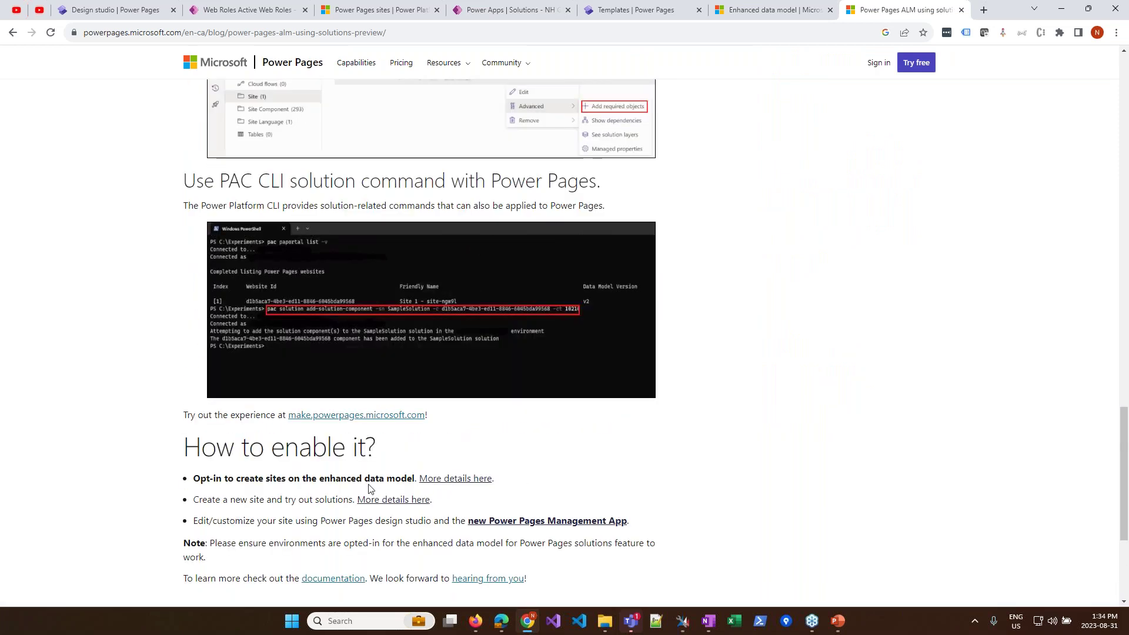
{"action": "scroll", "coordinate": [213, 471], "scroll_direction": "up", "scroll_amount": 20}
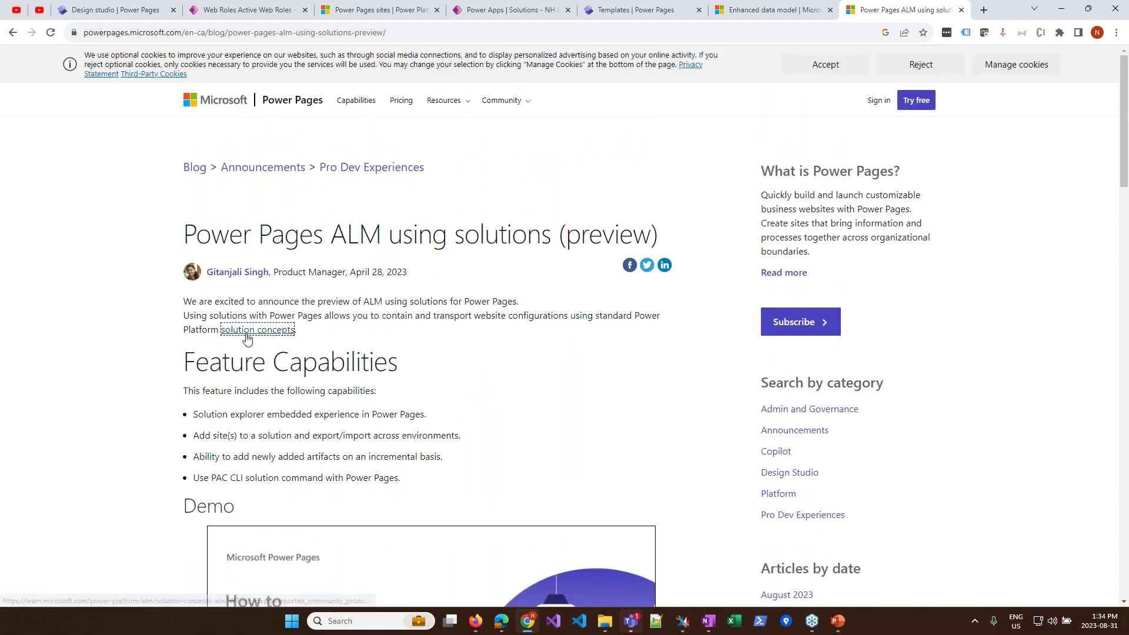
Step: At 'How to enable it?', open the enhanced data model and site creation details in new tabs
{"action": "scroll", "coordinate": [480, 312], "scroll_direction": "down", "scroll_amount": 4}
{"action": "scroll", "coordinate": [381, 318], "scroll_direction": "down", "scroll_amount": 4}
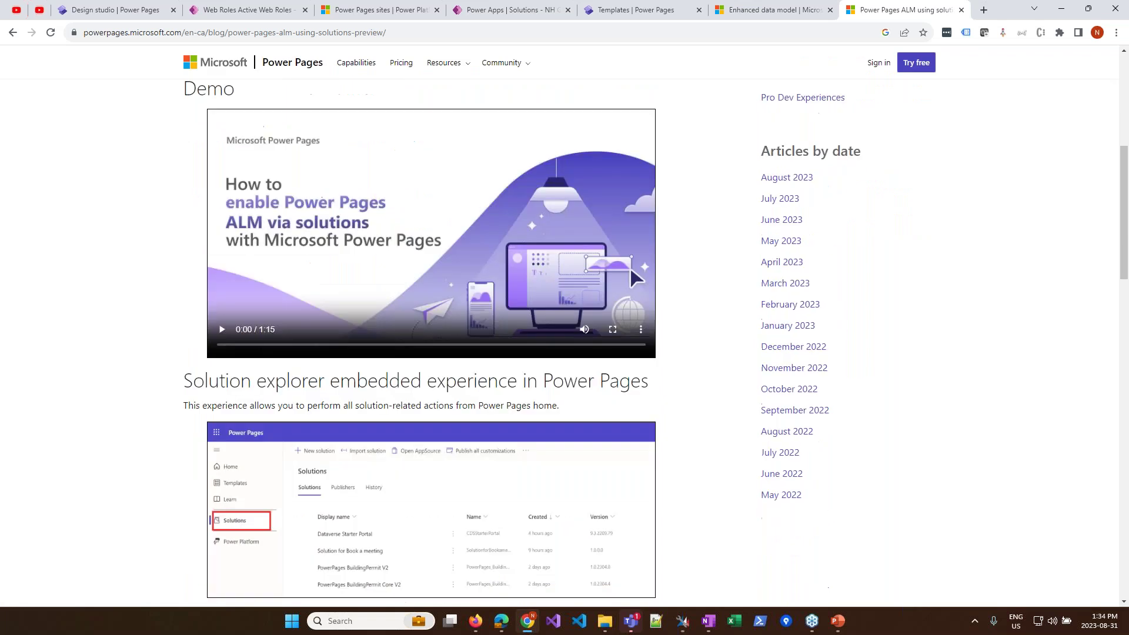
{"action": "scroll", "coordinate": [381, 318], "scroll_direction": "up", "scroll_amount": 5}
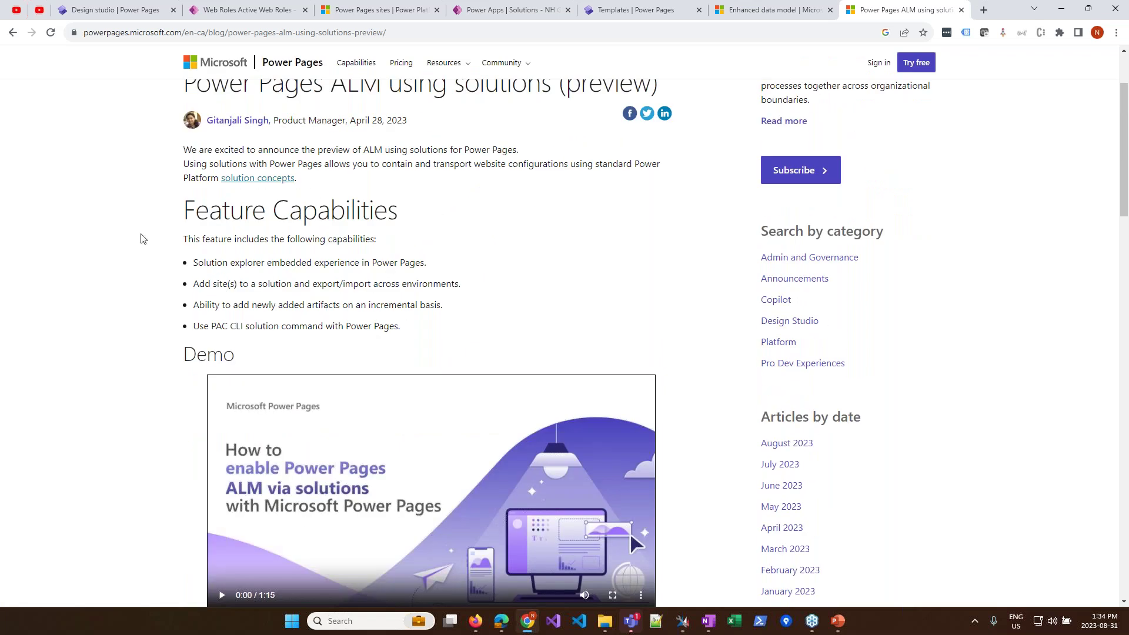
{"action": "scroll", "coordinate": [185, 278], "scroll_direction": "down", "scroll_amount": 14}
{"action": "scroll", "coordinate": [186, 279], "scroll_direction": "down", "scroll_amount": 12}
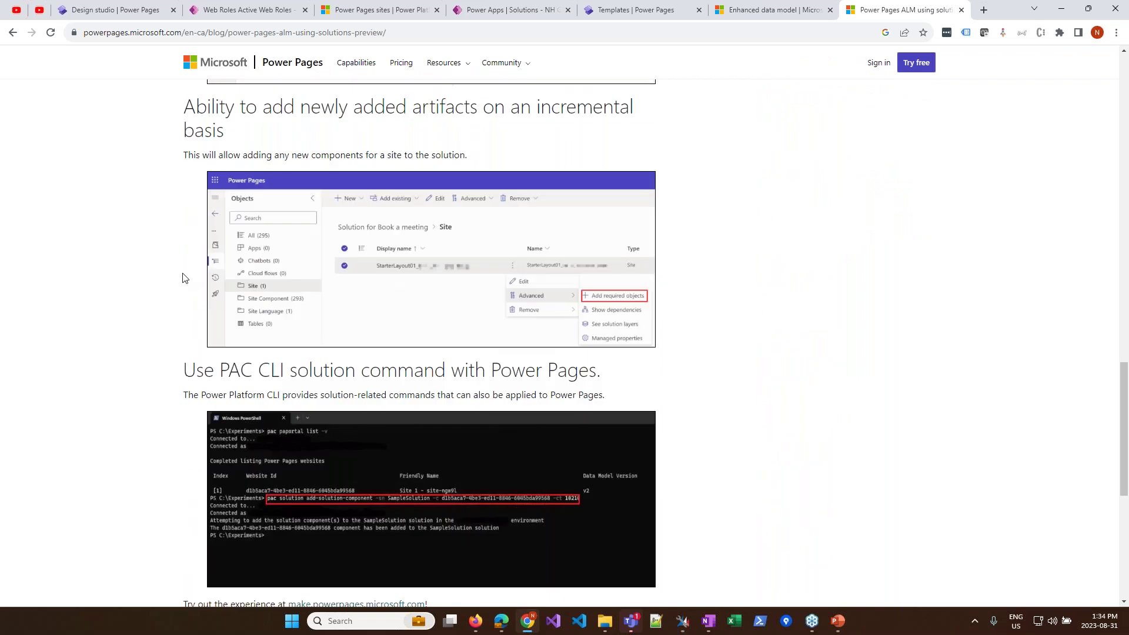
{"action": "left_click", "coordinate": [463, 316]}
{"action": "left_click", "coordinate": [388, 340]}
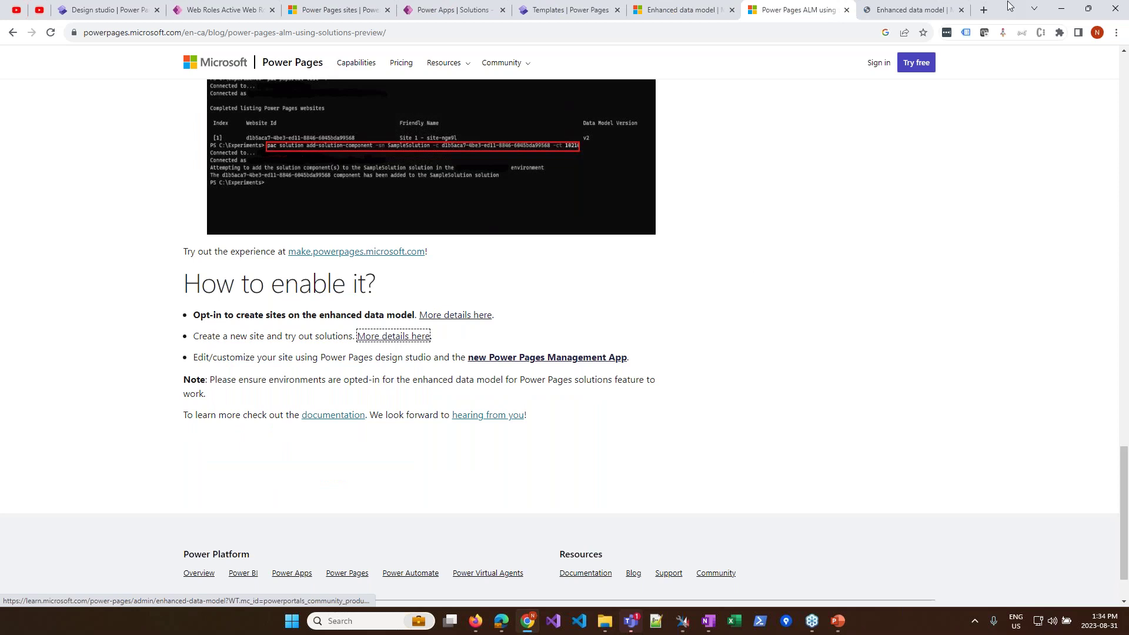
Step: In the Enhanced data model article, highlight the faster website provisioning benefit
{"action": "left_click", "coordinate": [905, 9]}
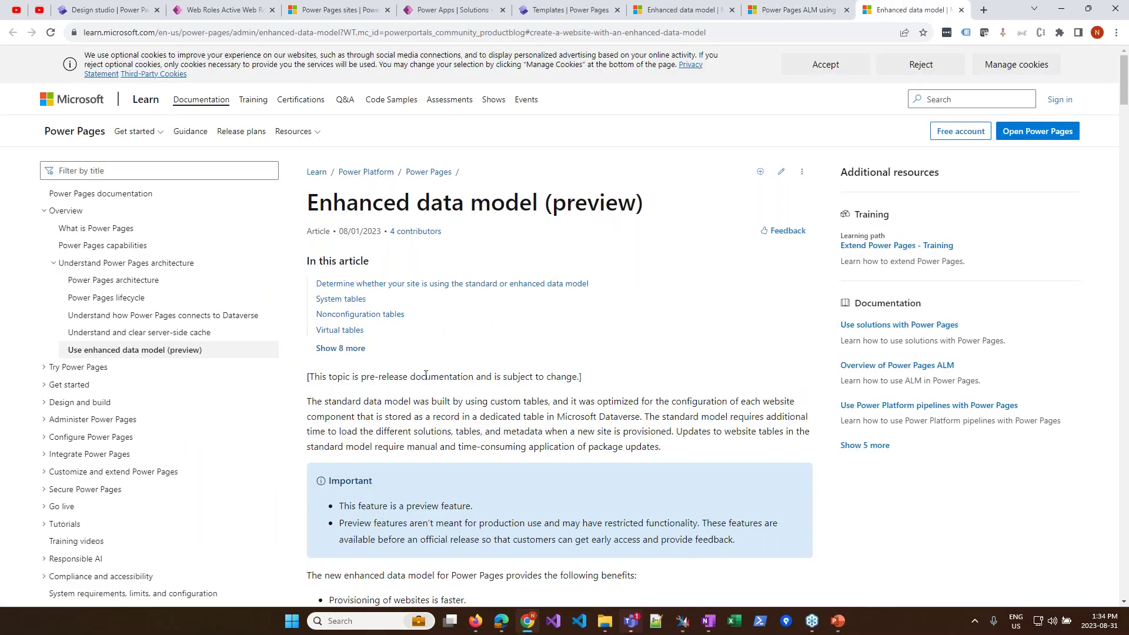
{"action": "scroll", "coordinate": [426, 375], "scroll_direction": "down", "scroll_amount": 3}
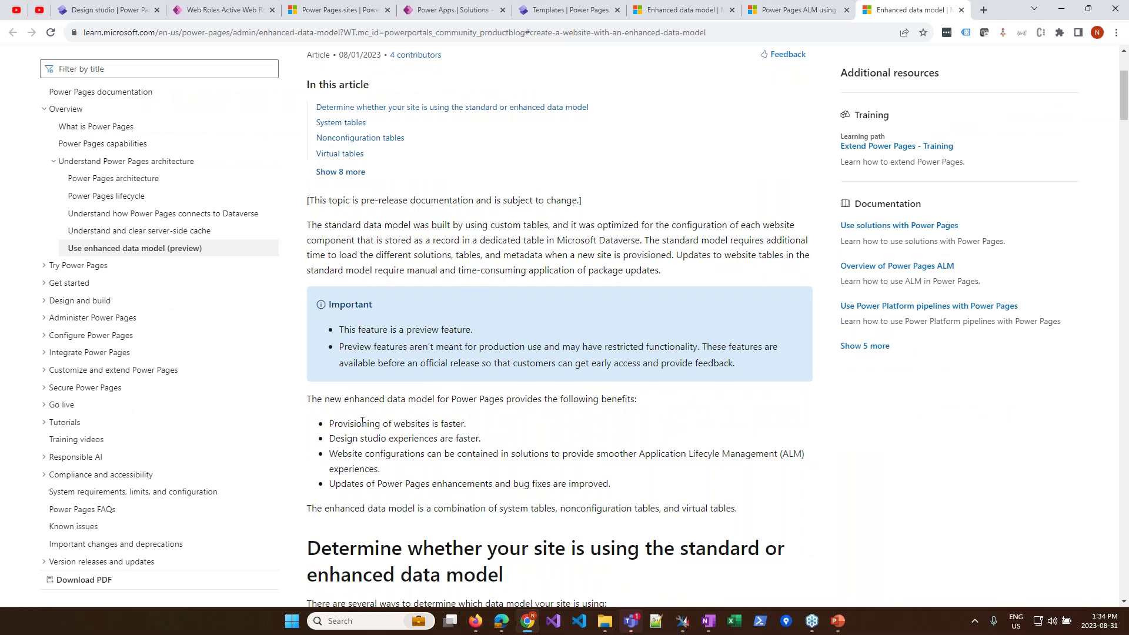
{"action": "left_click_drag", "start_coordinate": [328, 424], "coordinate": [478, 433]}
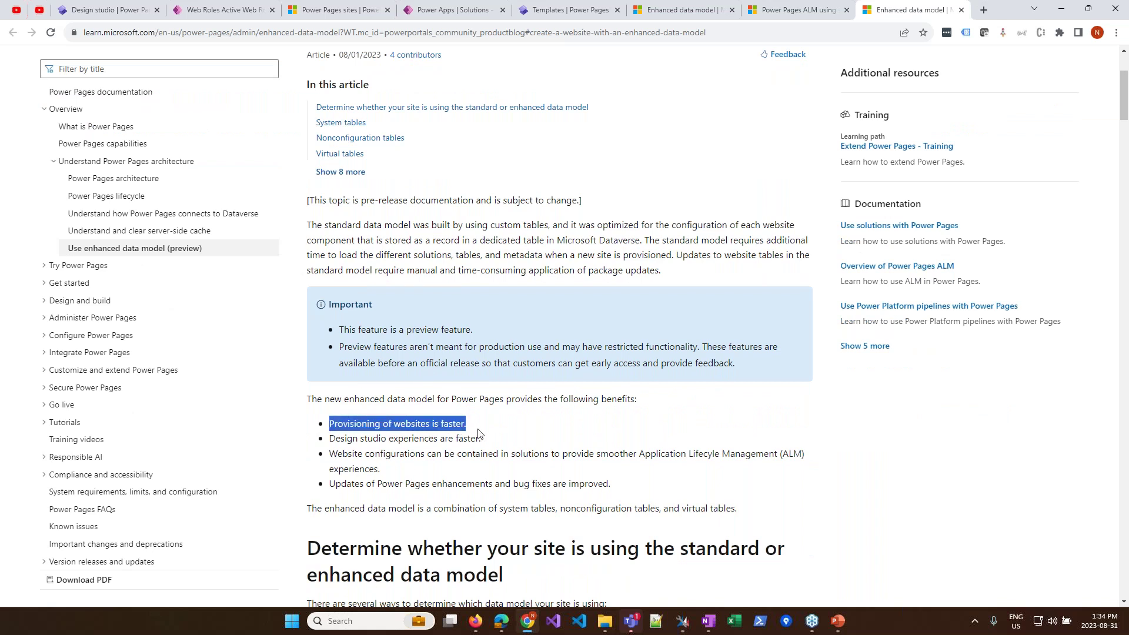
{"action": "left_click", "coordinate": [524, 419]}
Step: Highlight the faster design studio, solutions-based ALM, and improved updates and bug fixes benefits
{"action": "left_click_drag", "start_coordinate": [496, 442], "coordinate": [374, 438]}
{"action": "left_click", "coordinate": [499, 444]}
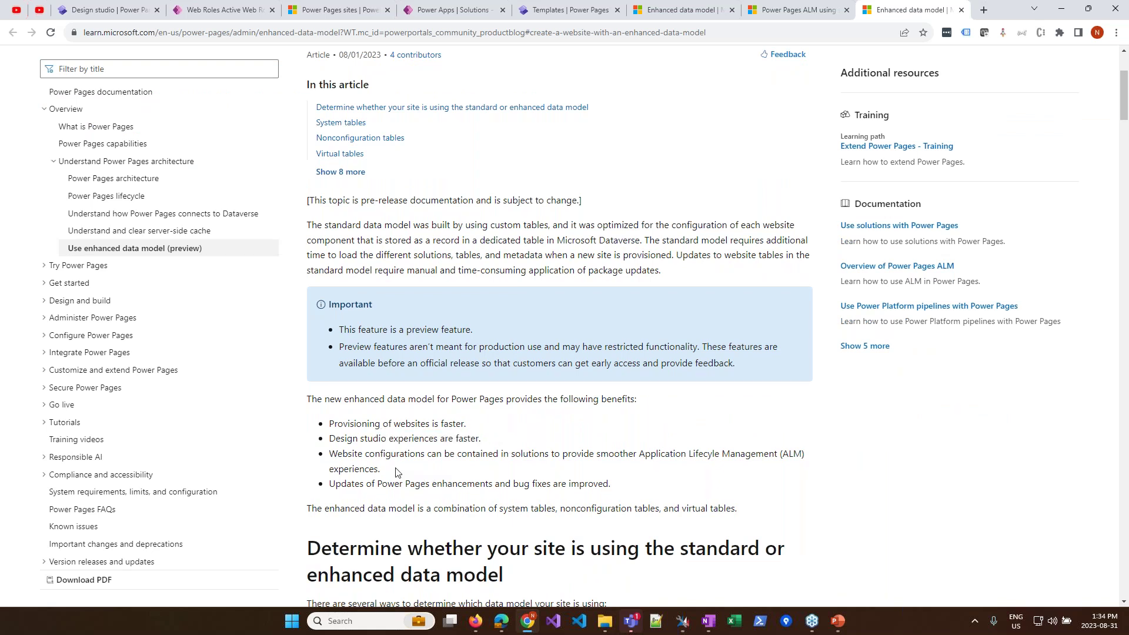
{"action": "left_click_drag", "start_coordinate": [399, 472], "coordinate": [330, 453]}
{"action": "left_click", "coordinate": [444, 473]}
{"action": "left_click_drag", "start_coordinate": [624, 486], "coordinate": [384, 481]}
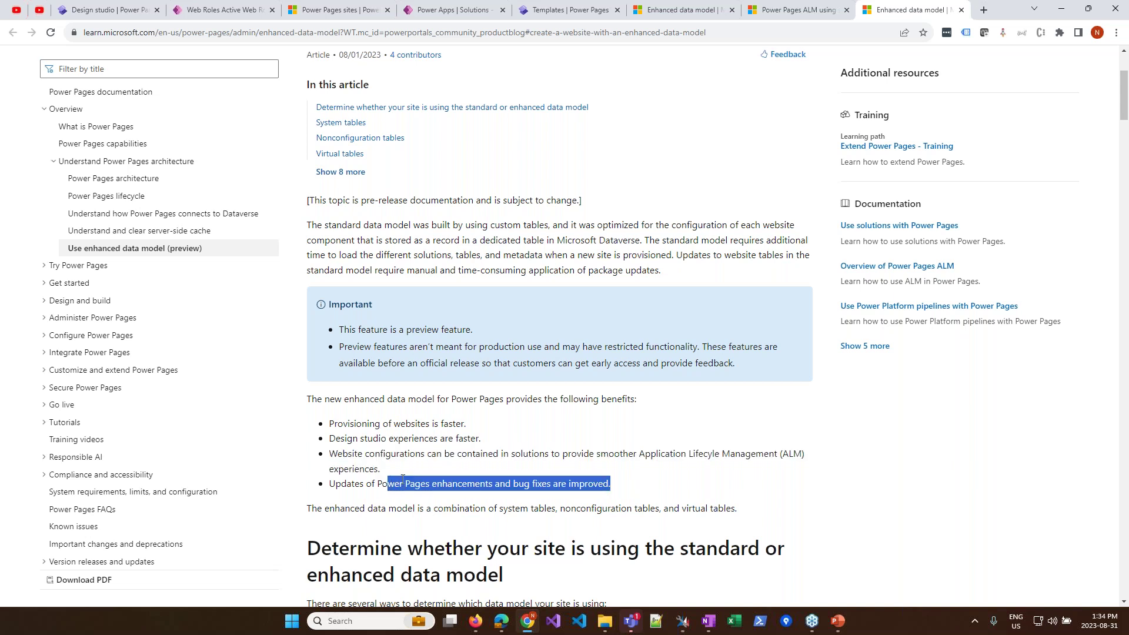
{"action": "left_click", "coordinate": [483, 495]}
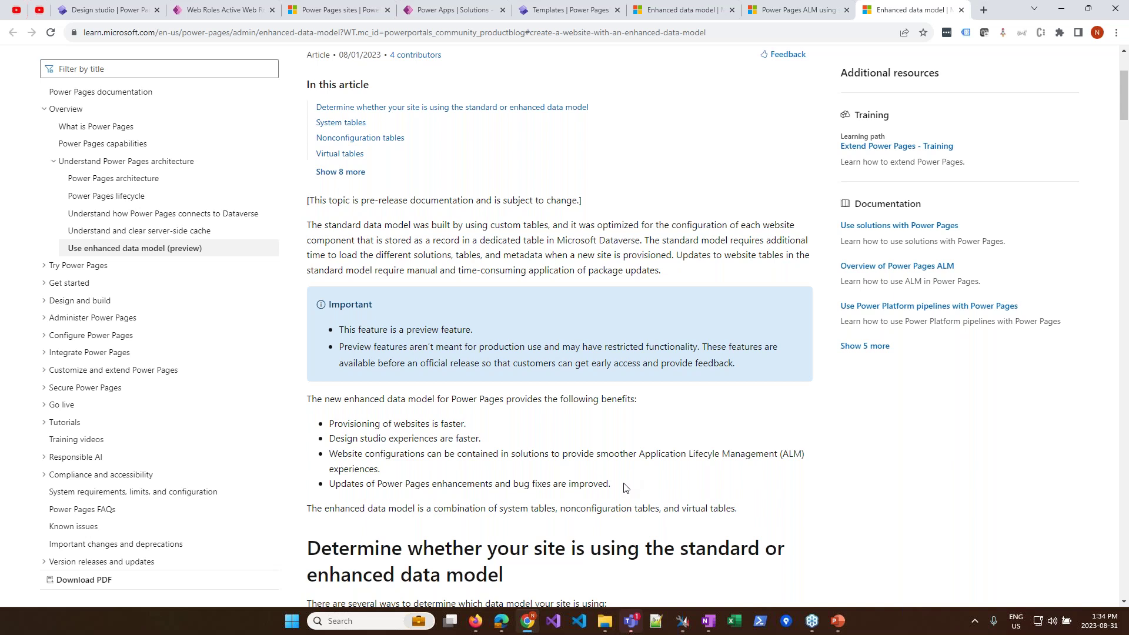
{"action": "left_click_drag", "start_coordinate": [612, 486], "coordinate": [328, 487]}
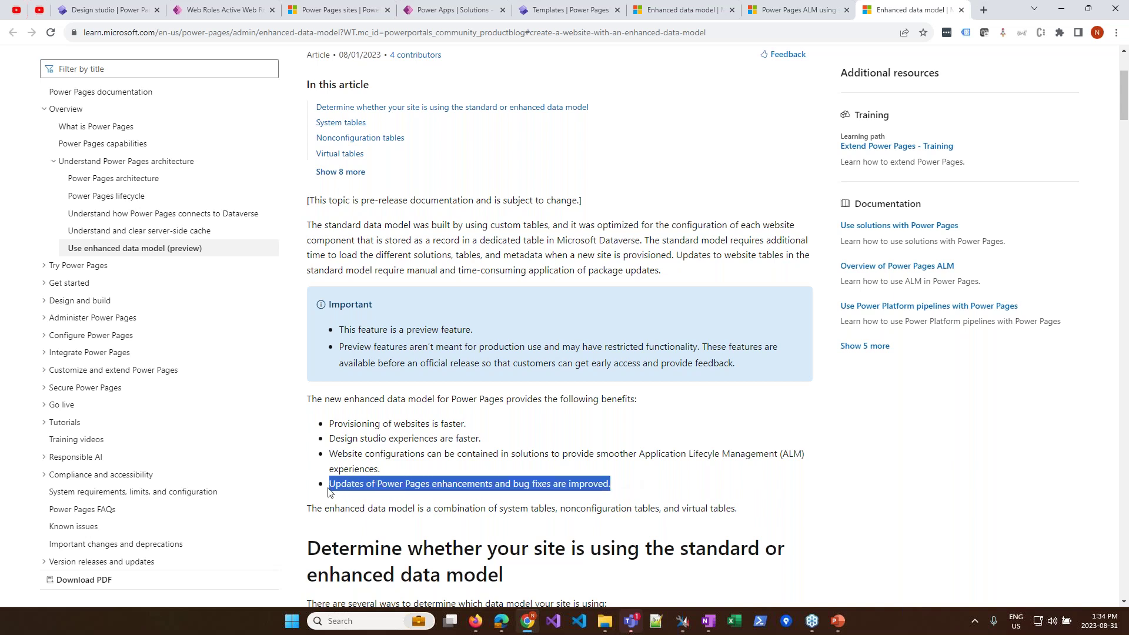